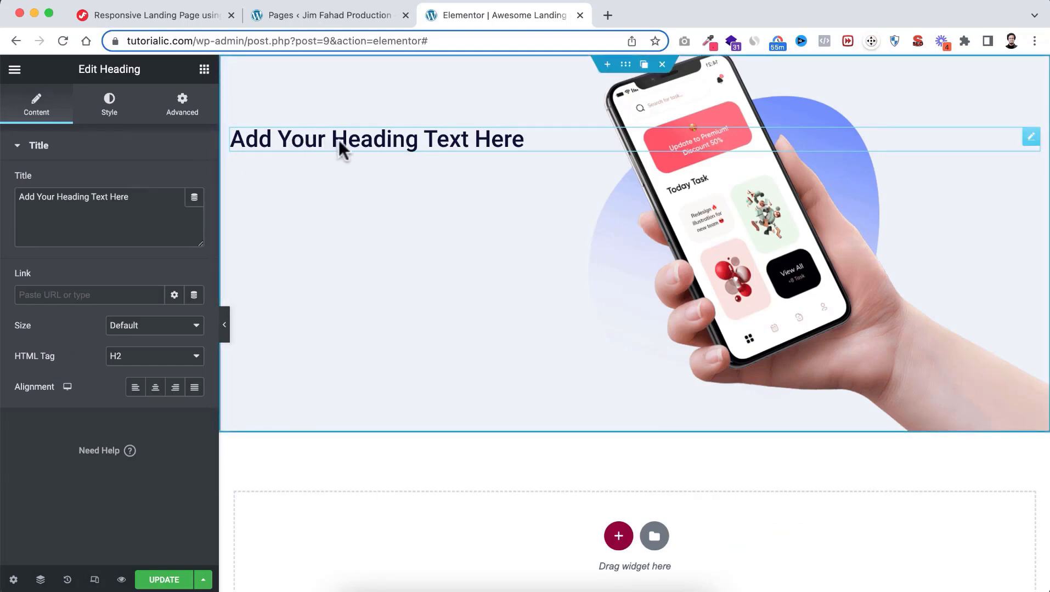
Replace the placeholder heading title with '14 Day Free'
triple_click(353, 137)
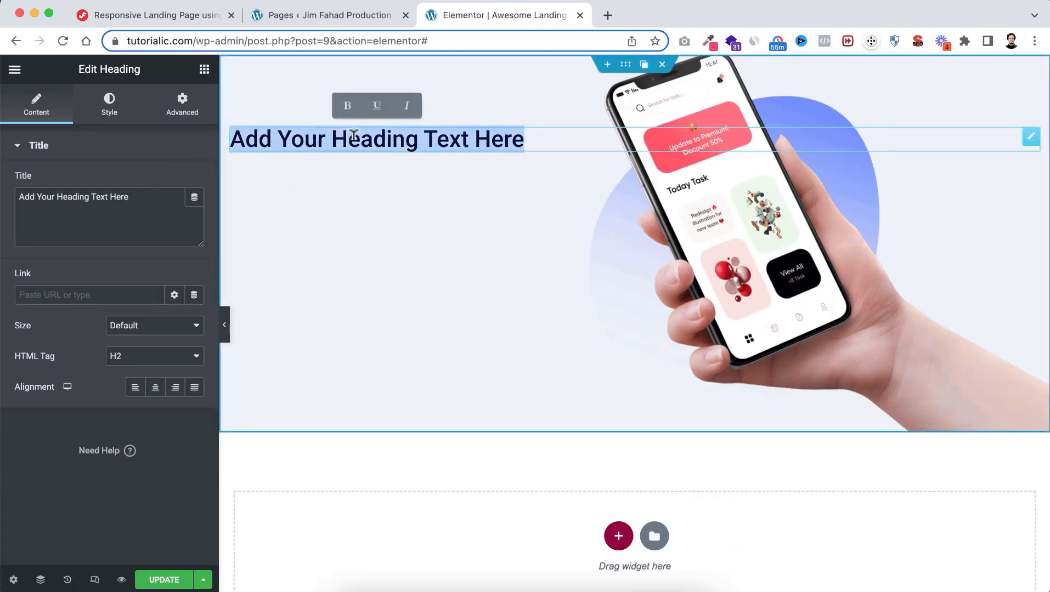
click(146, 196)
drag(144, 193, 10, 186)
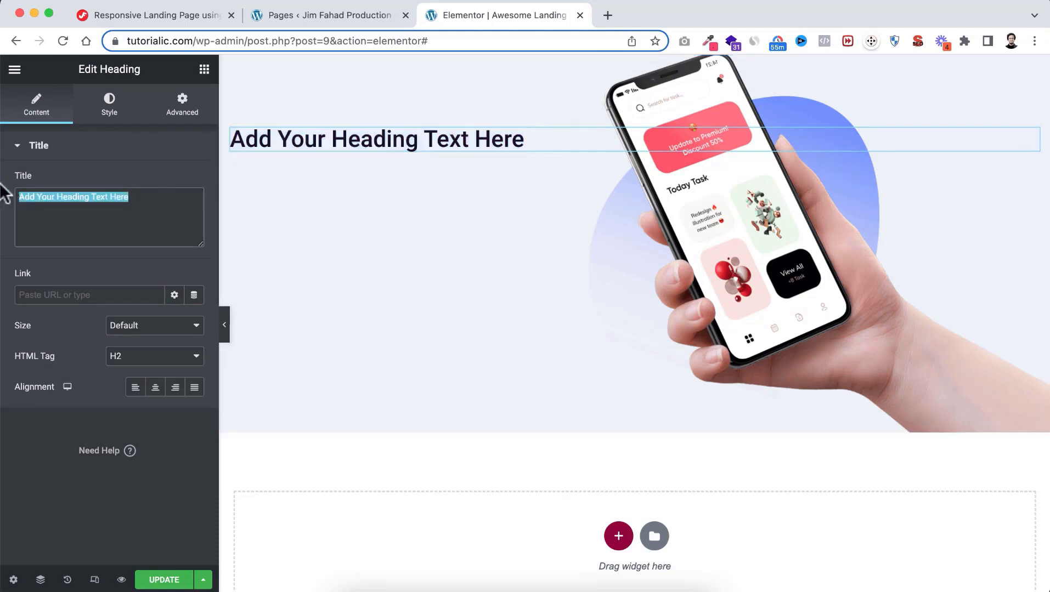
key(BackSpace)
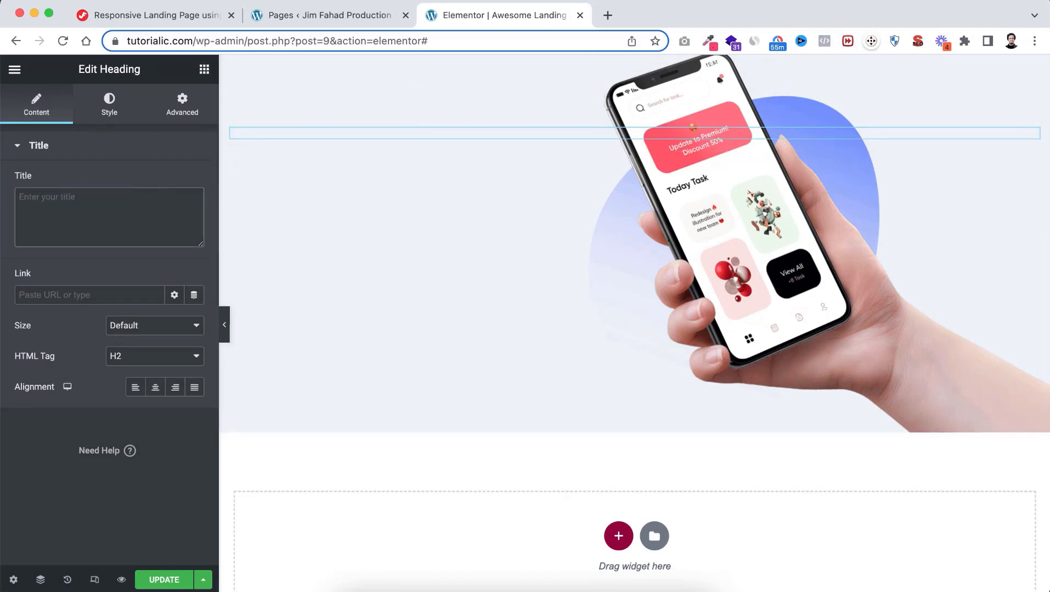
text(14 Day F)
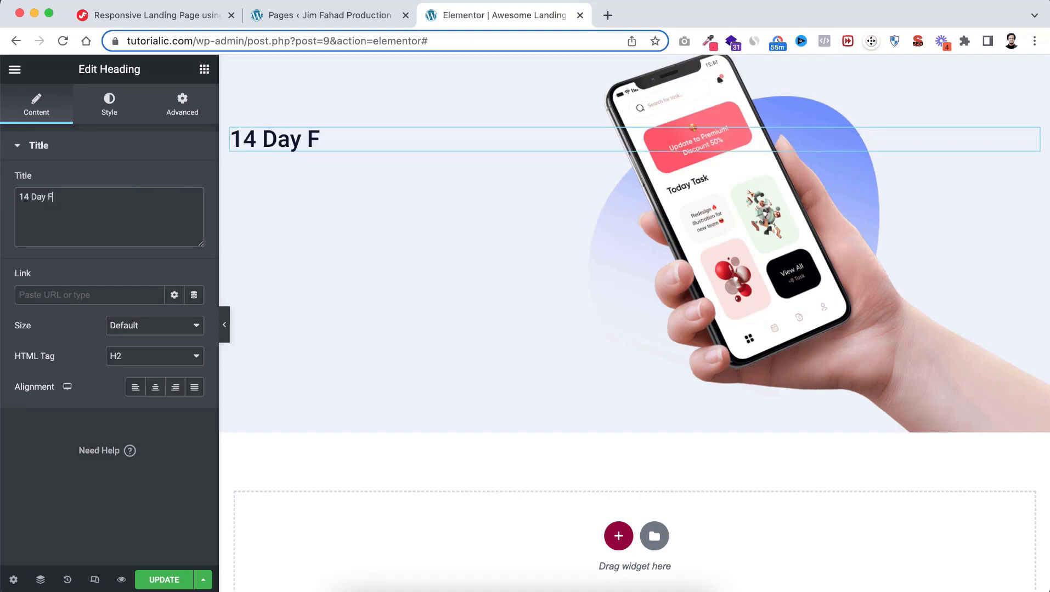
text(ree)
Try center and right alignment on the heading, then set it back to left
click(156, 389)
click(175, 388)
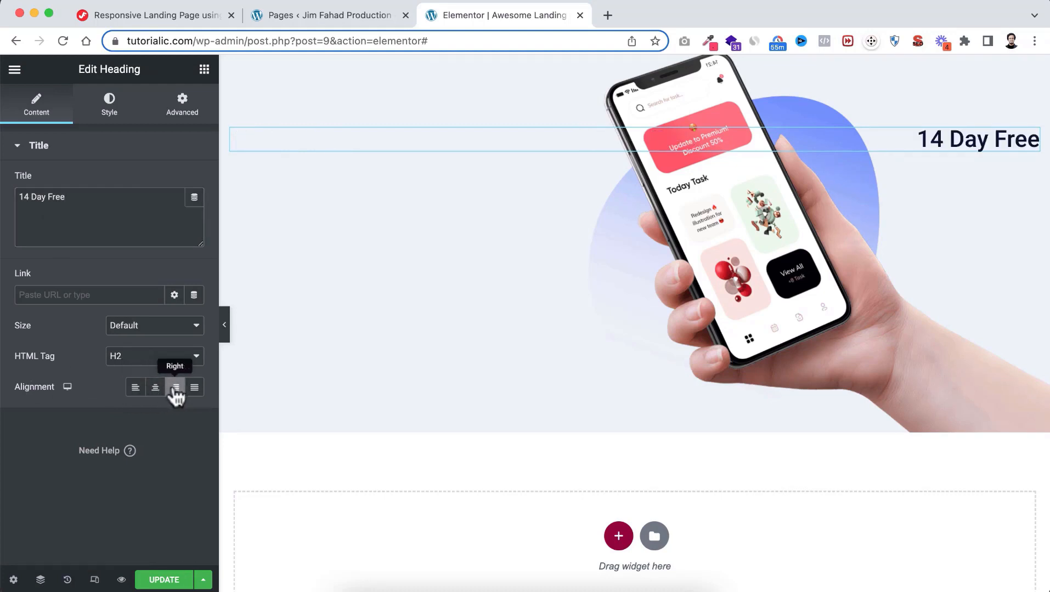
click(135, 387)
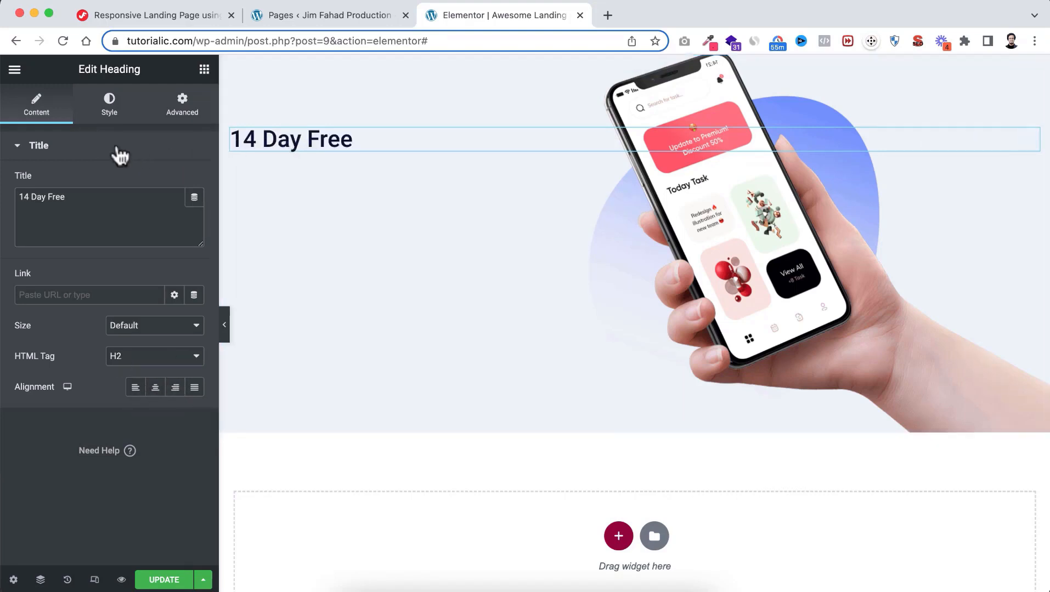
Change the 14 Day Free tagline's HTML tag to H4
click(110, 110)
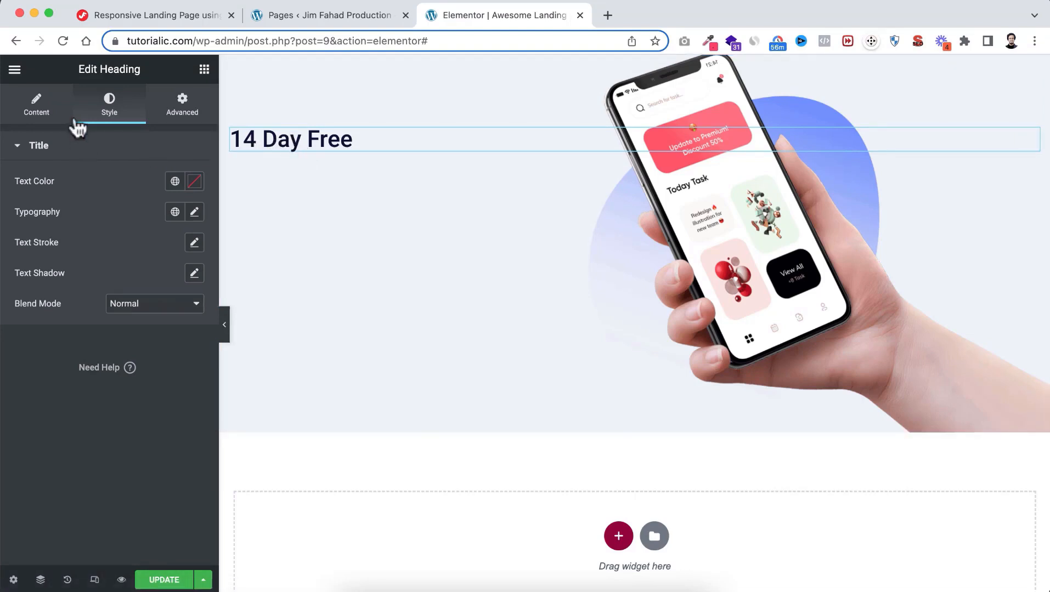
click(41, 114)
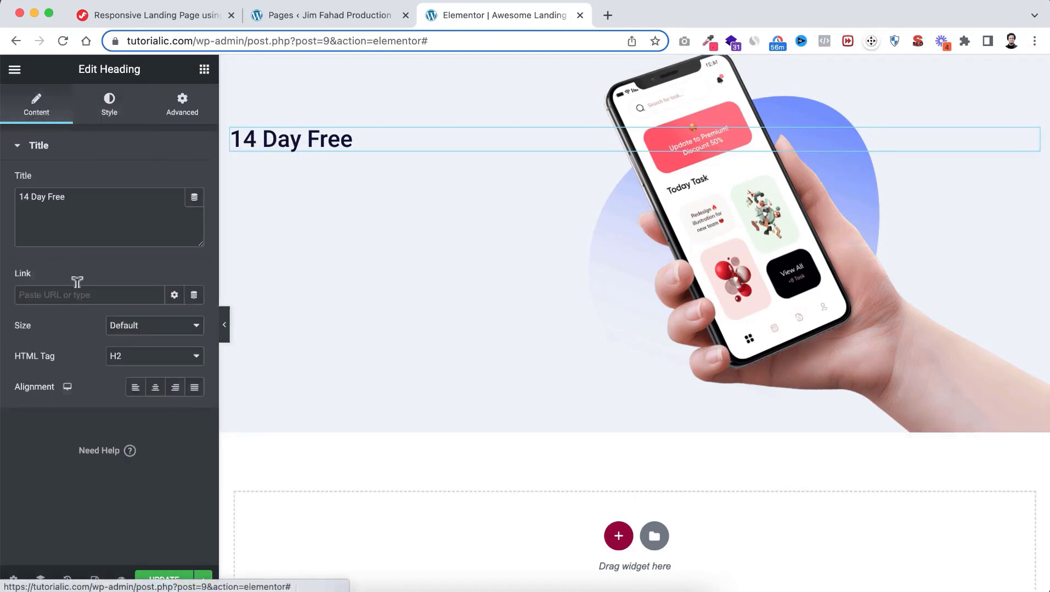
click(128, 364)
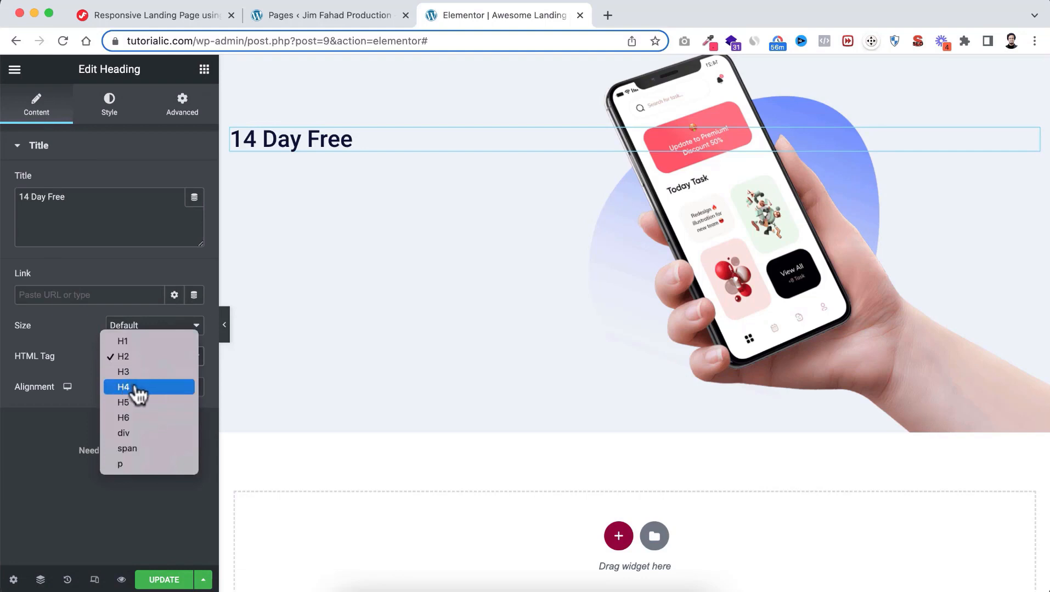
click(136, 388)
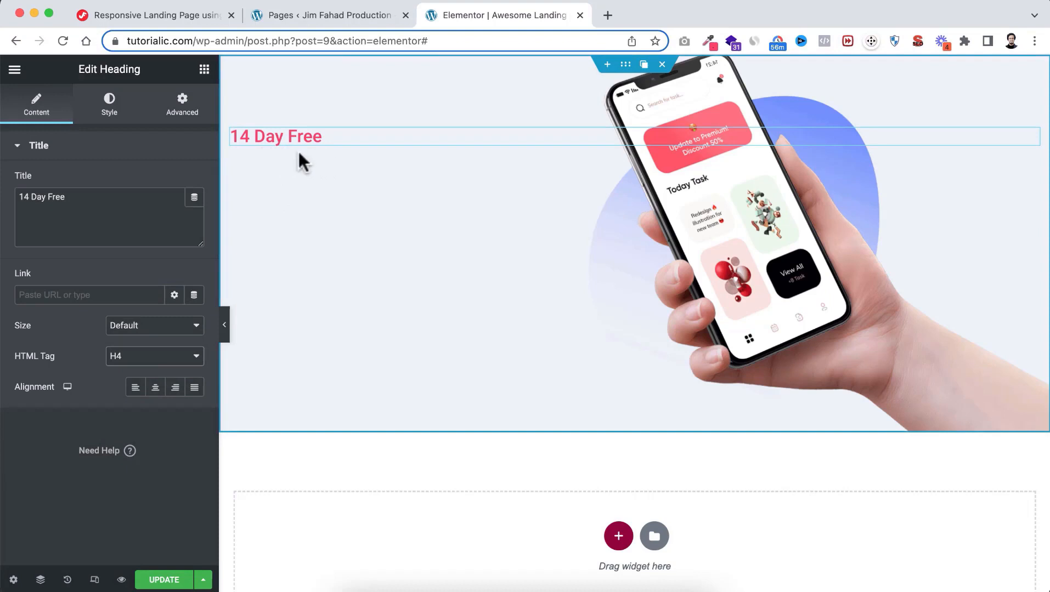
Set the tagline typography to 16 px size and 500 (Medium) weight
click(114, 111)
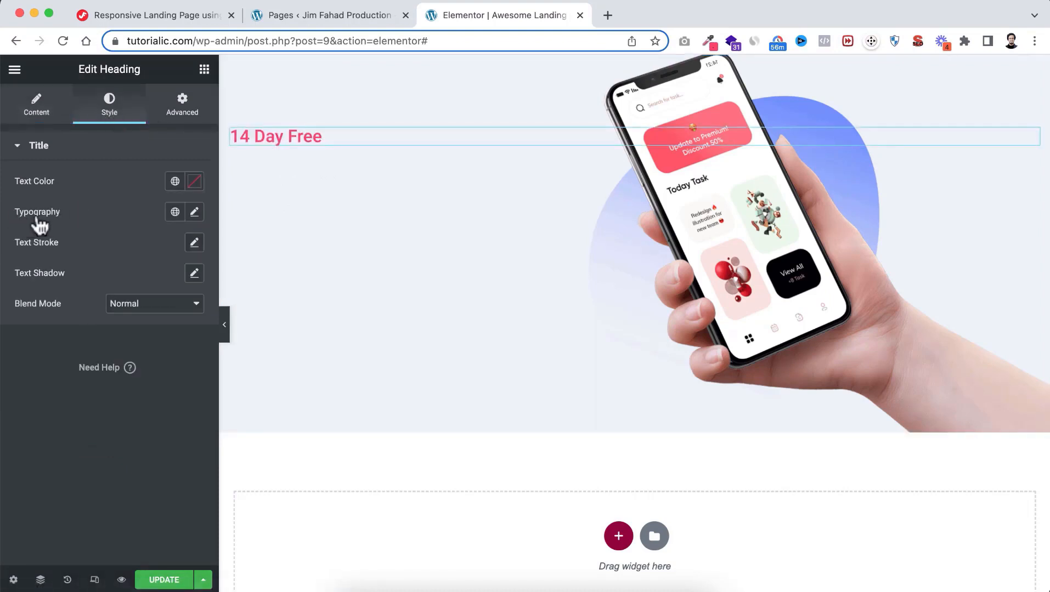
click(195, 213)
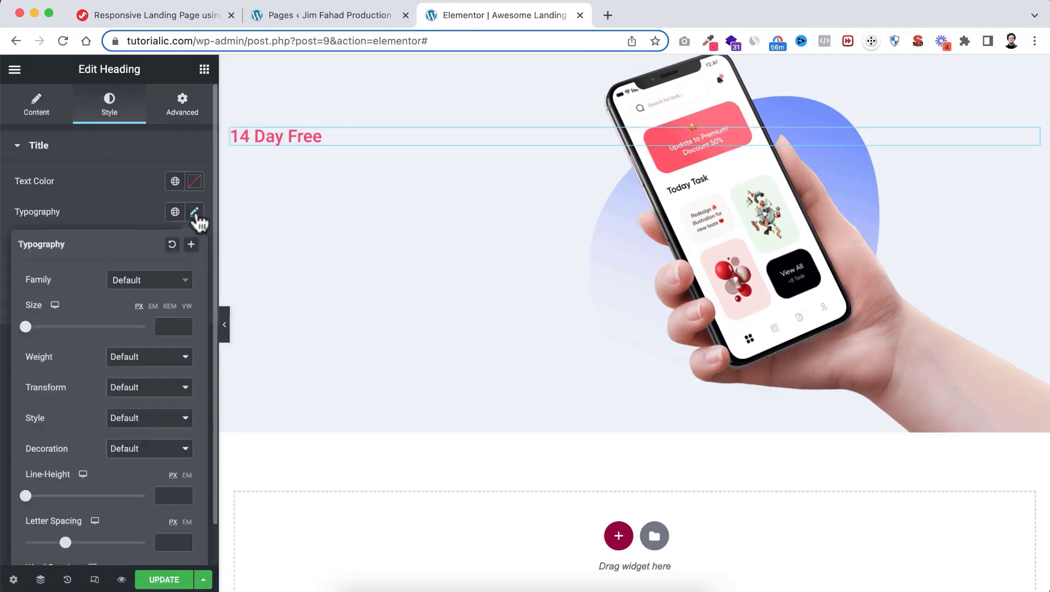
click(165, 324)
text(16)
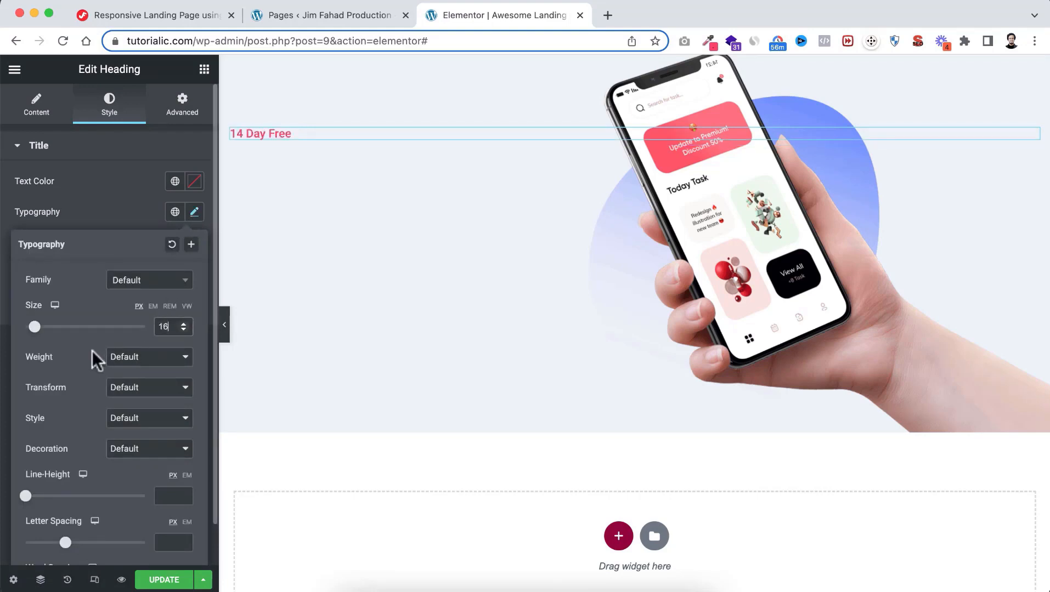
click(122, 360)
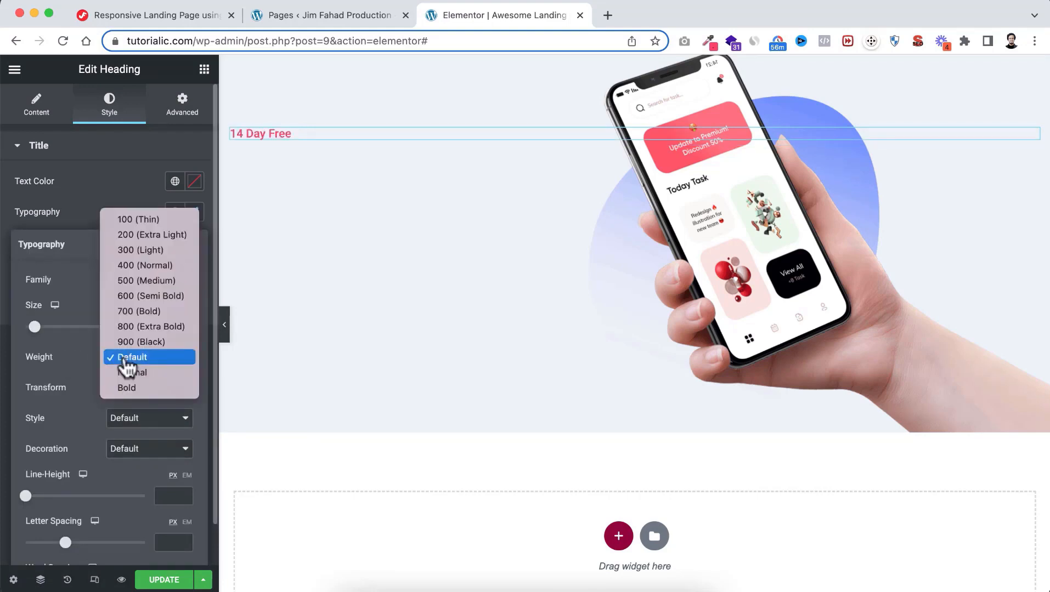
click(131, 282)
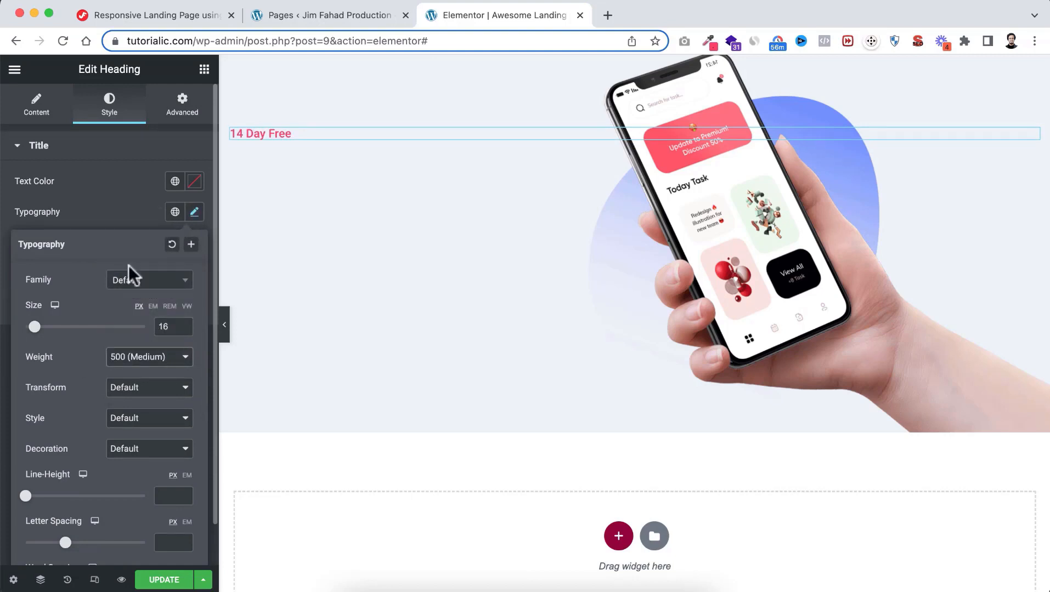
click(123, 217)
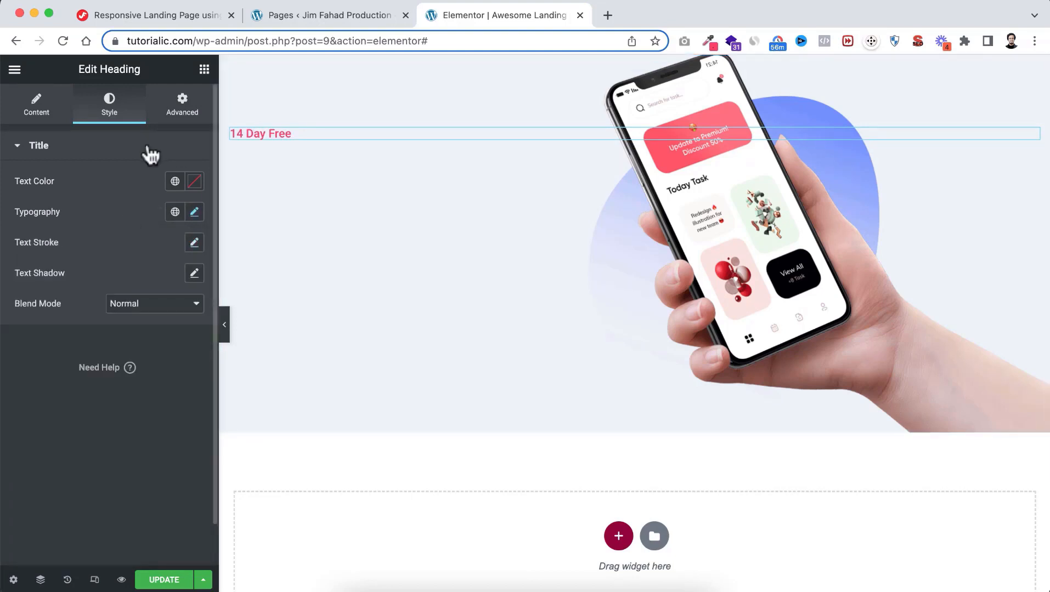
click(204, 71)
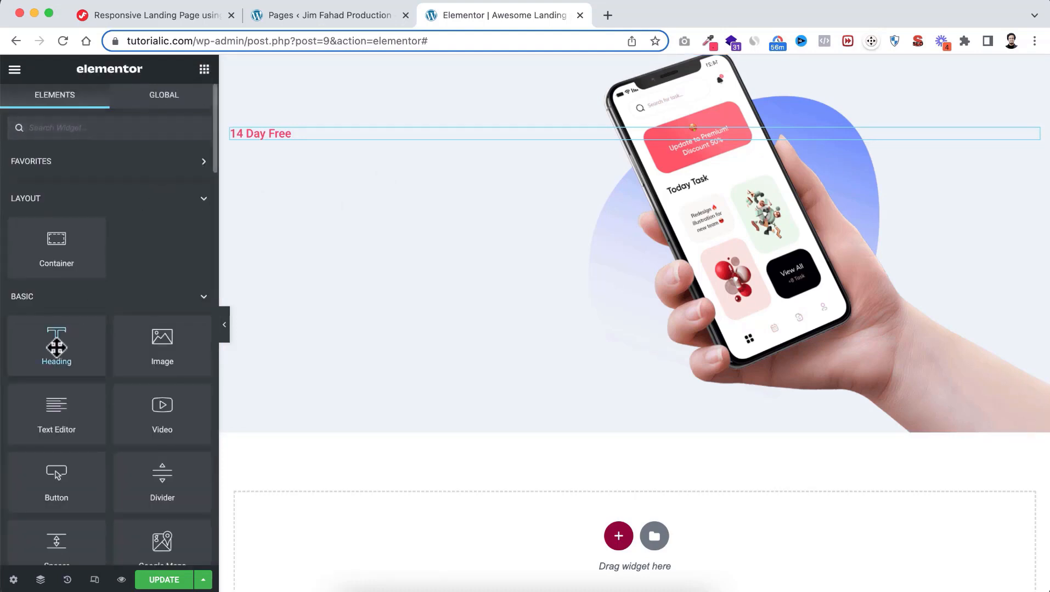
Add a Heading below the tagline with the pasted headline, inserting <br> tags after 'launch' and before 'Application'
drag(56, 346, 296, 133)
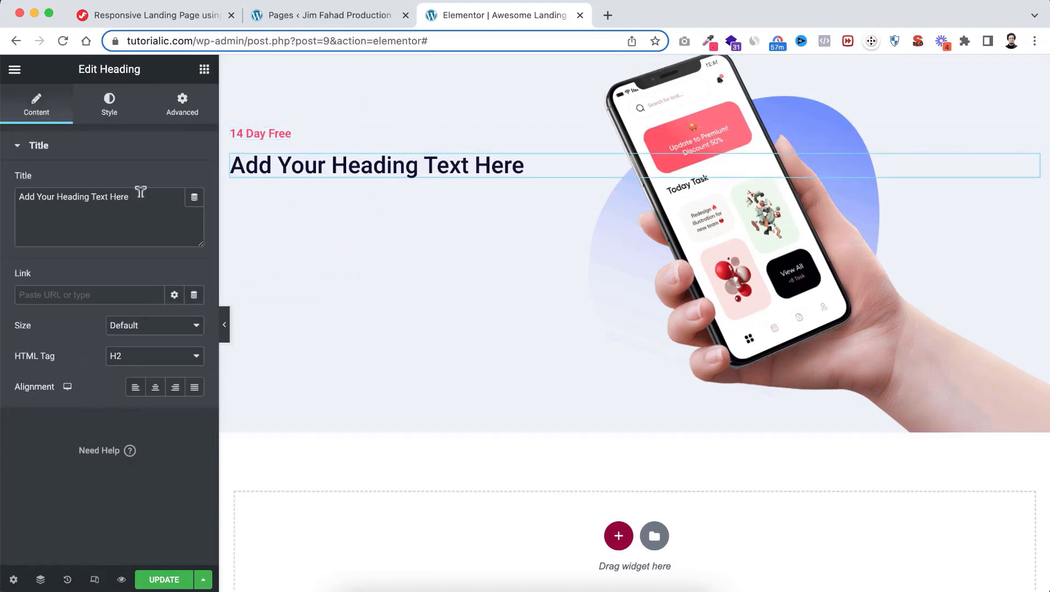
drag(138, 196, 3, 194)
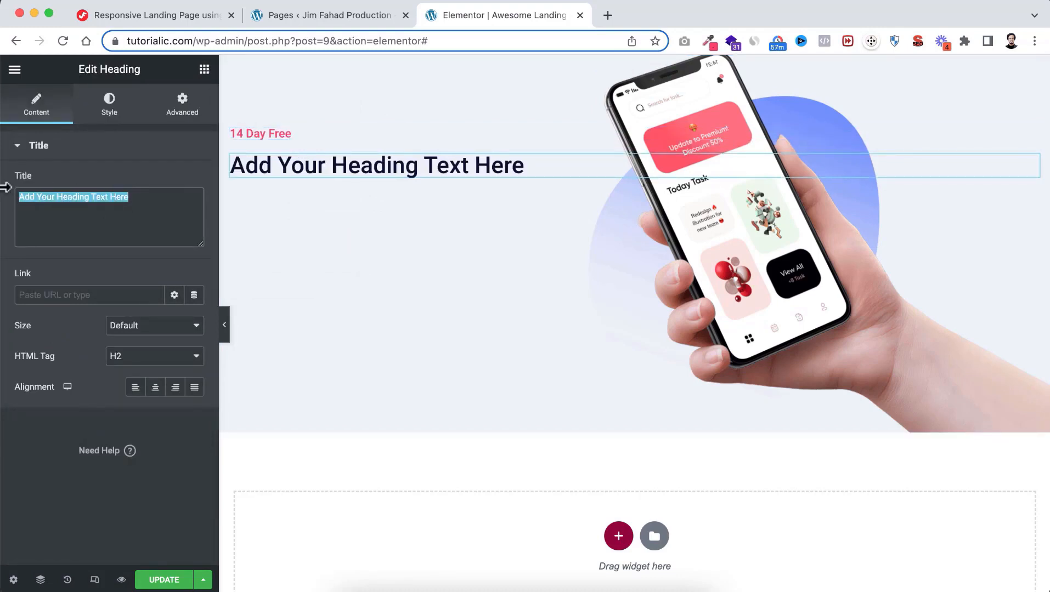
text(Ready to launch your app in one, Application)
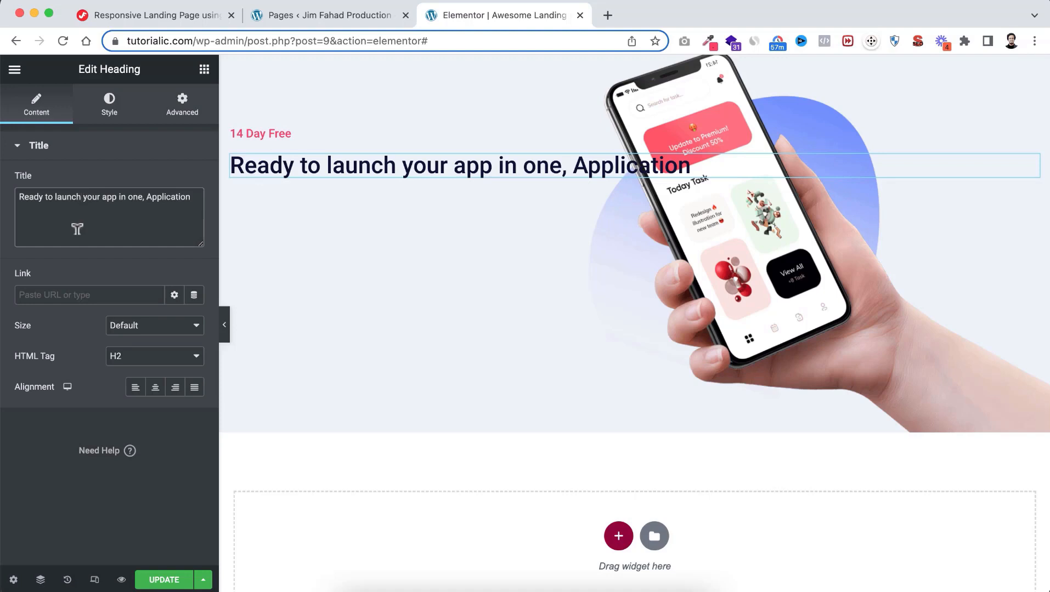
text(<>)
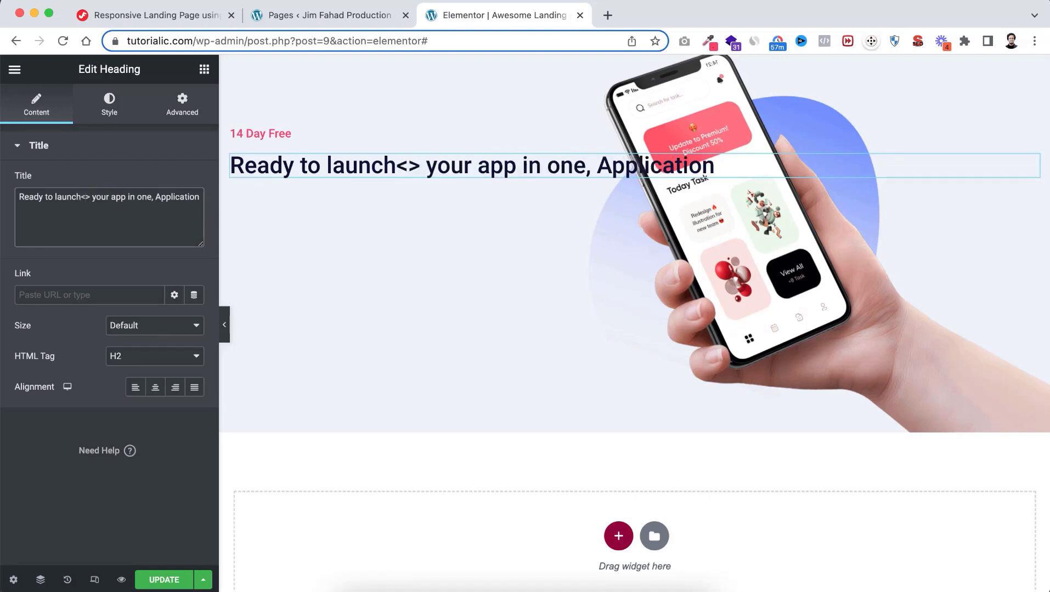
text(br)
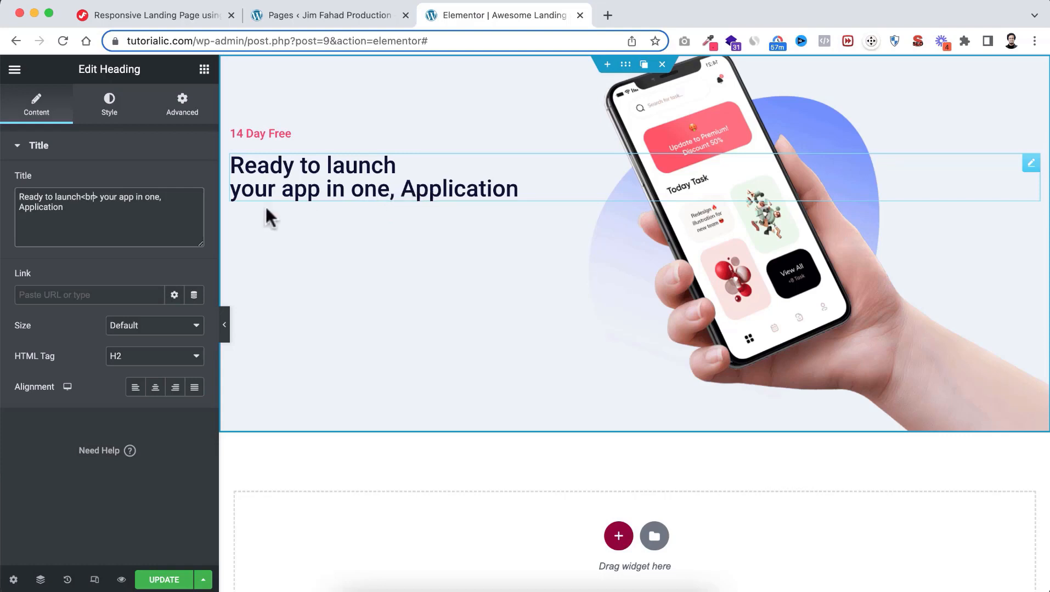
click(171, 192)
text(<>)
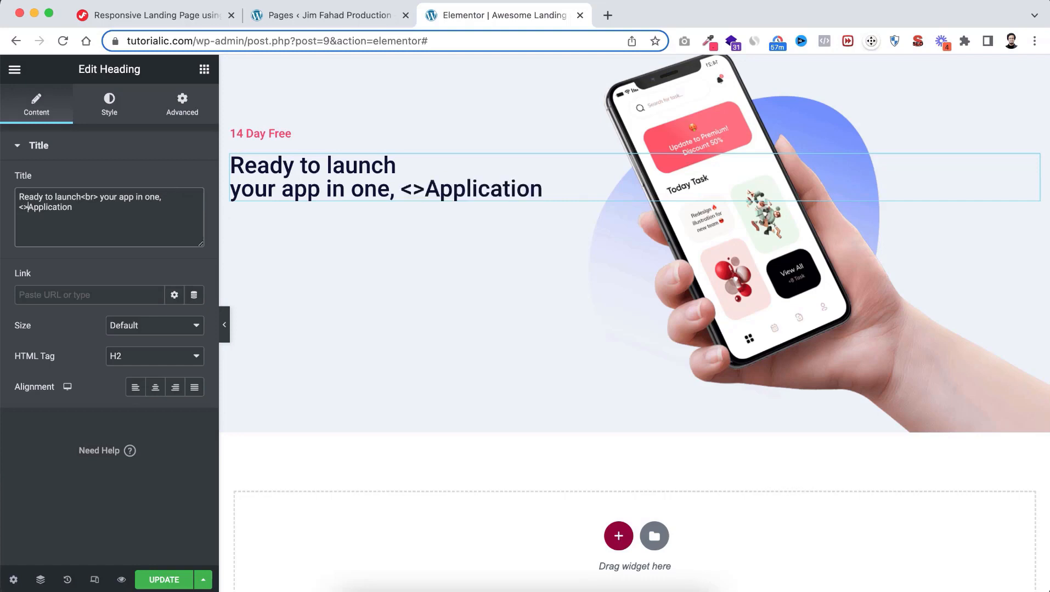
text(br)
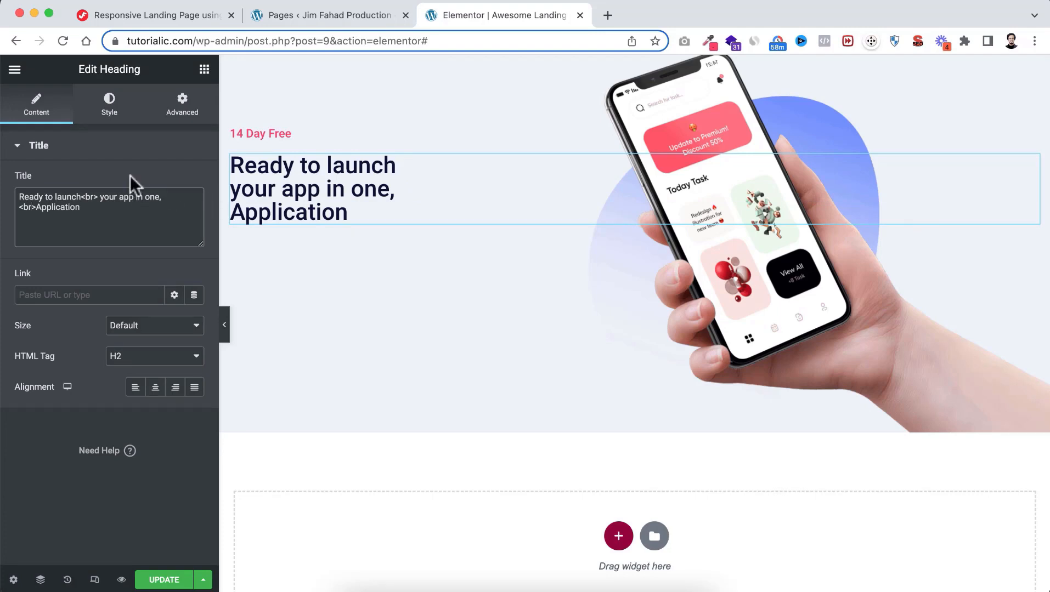
Colour the headline Black Main and set its typography to 64 px, weight 400 (Normal)
click(109, 107)
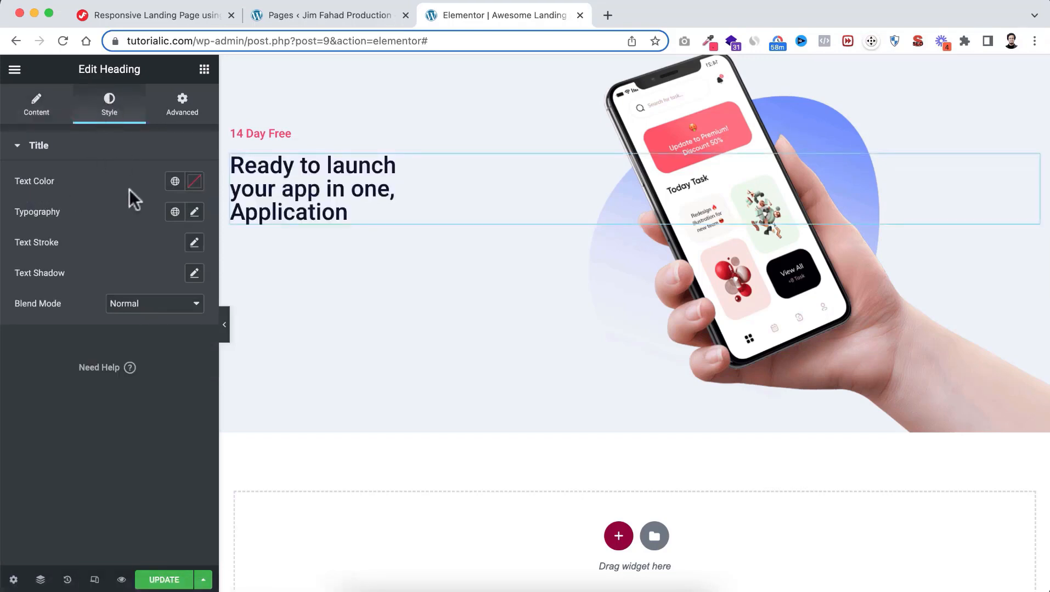
click(175, 182)
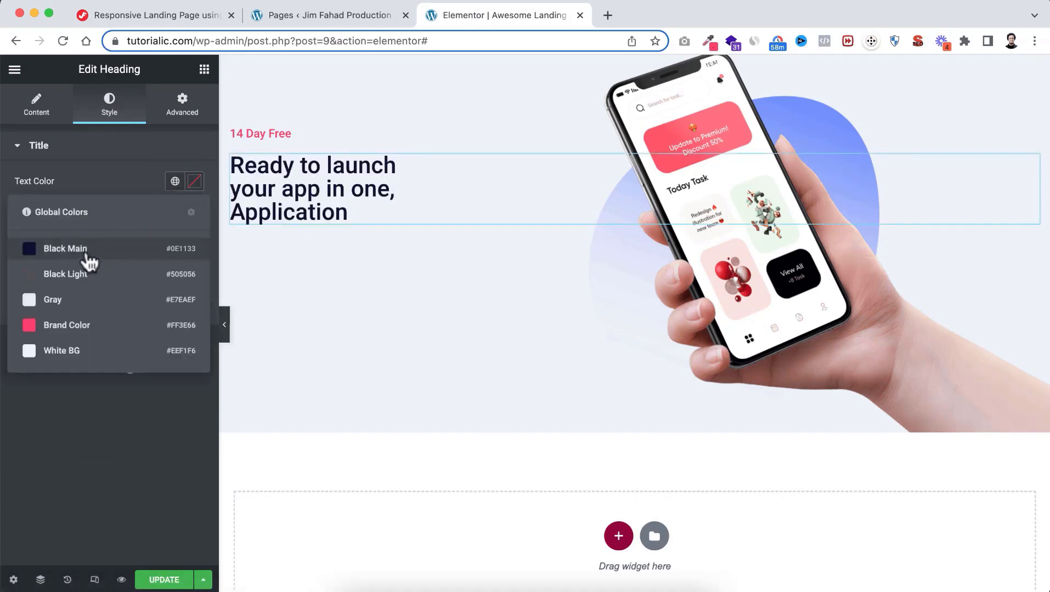
click(101, 250)
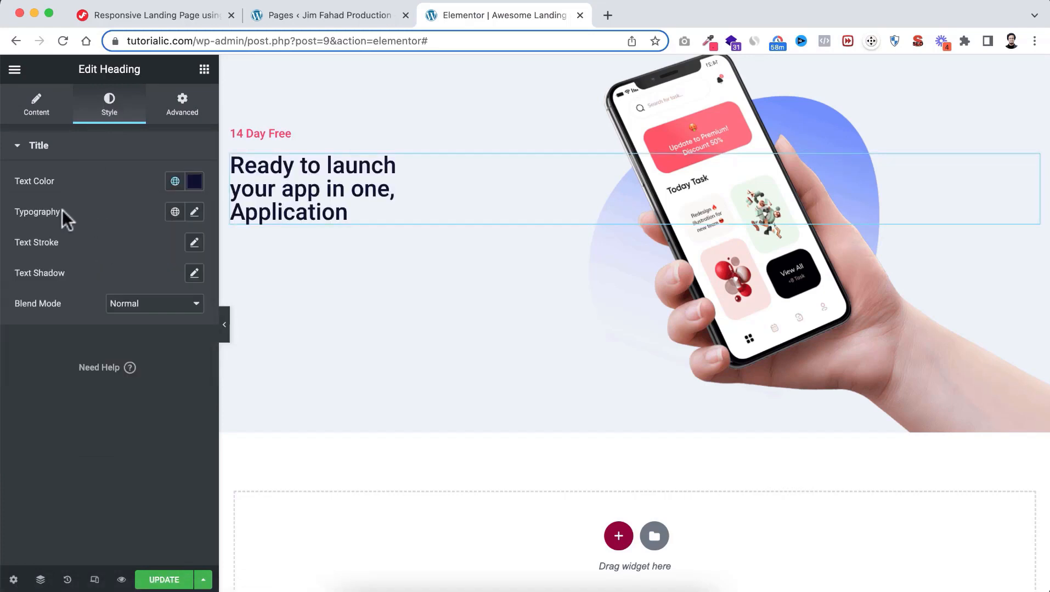
click(194, 212)
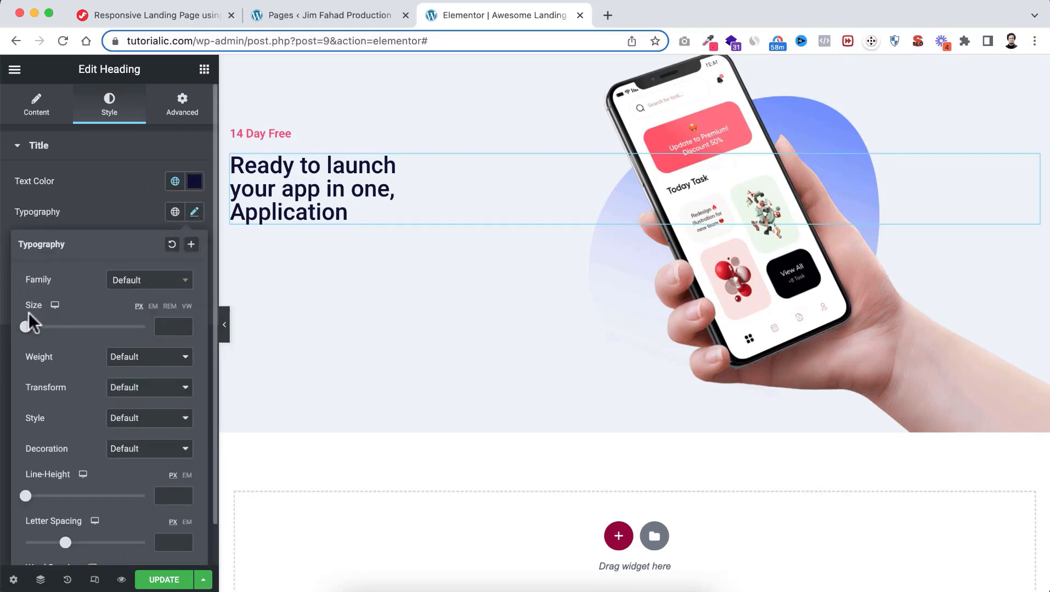
click(165, 326)
text(64)
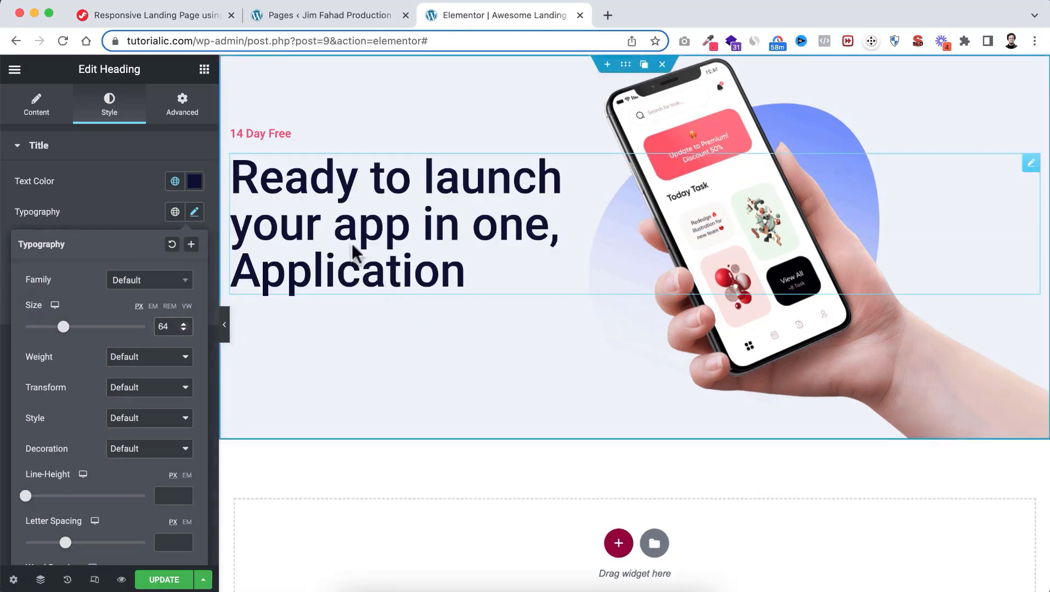
click(113, 360)
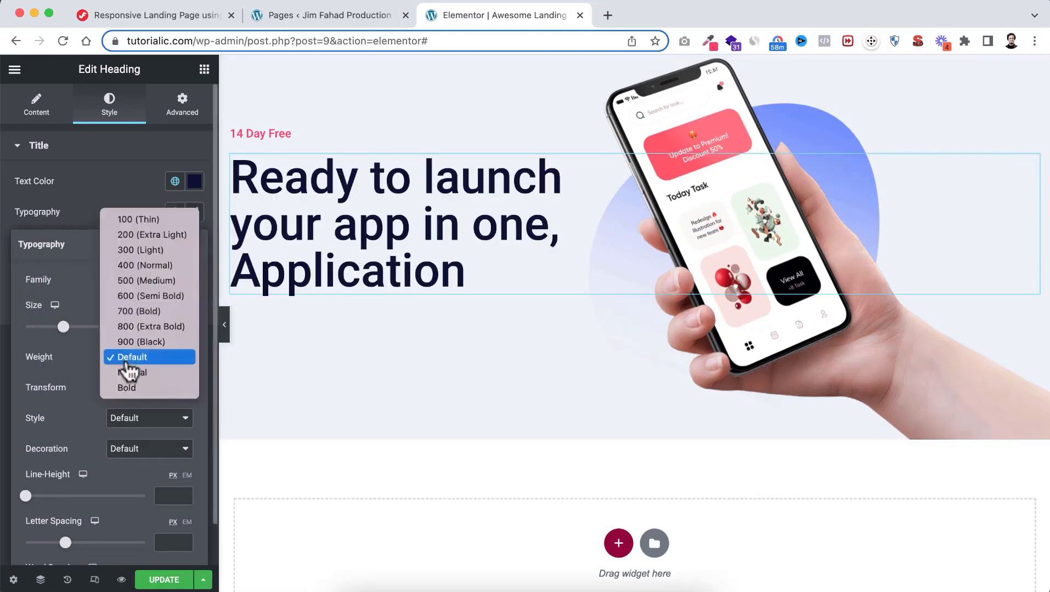
click(127, 266)
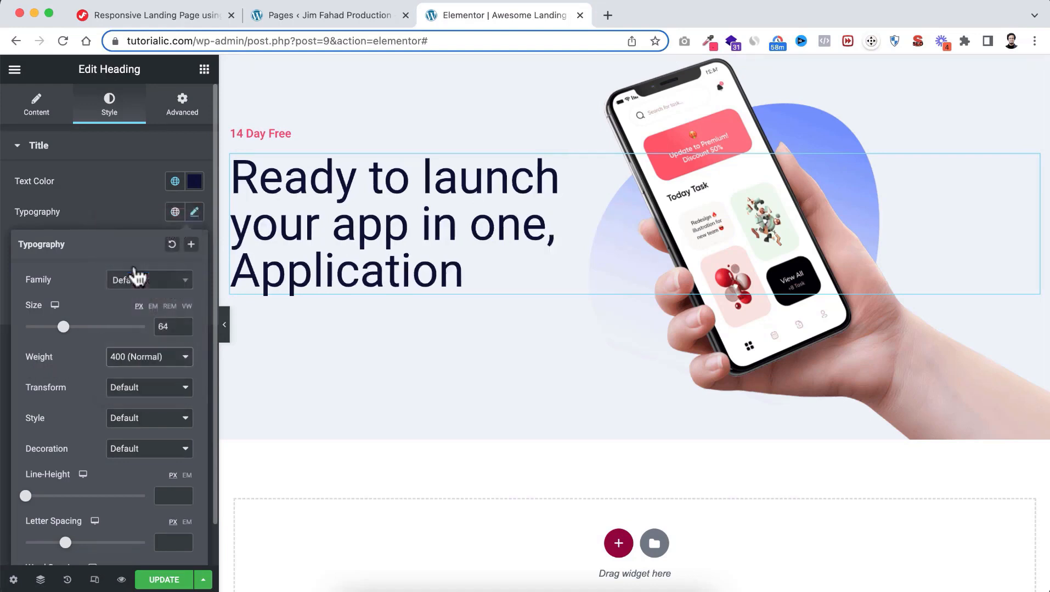
click(134, 208)
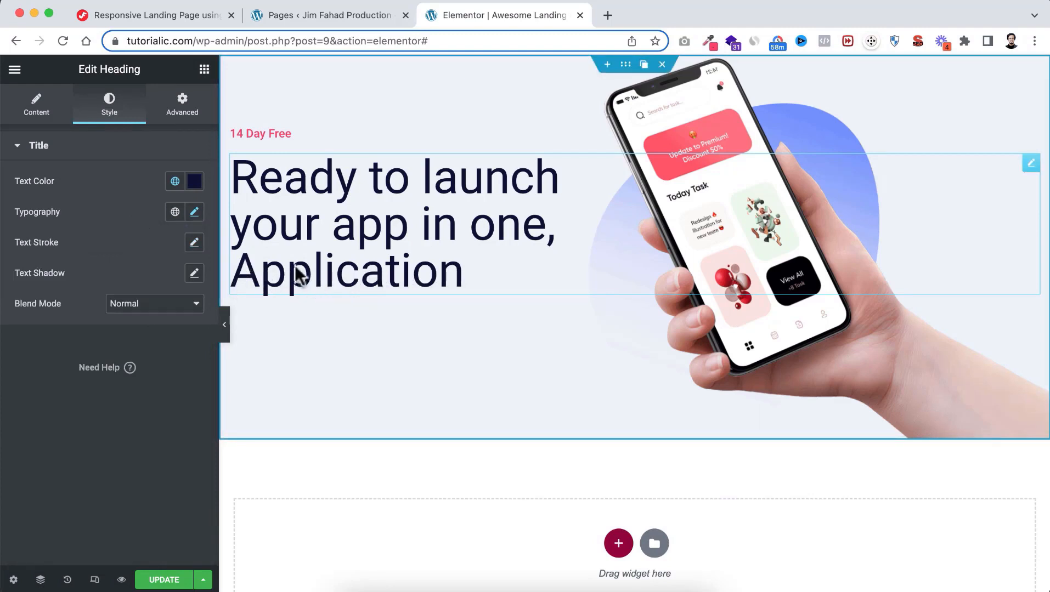
Wrap 'Application' in <b></b> tags after the <br> in the headline title
click(36, 106)
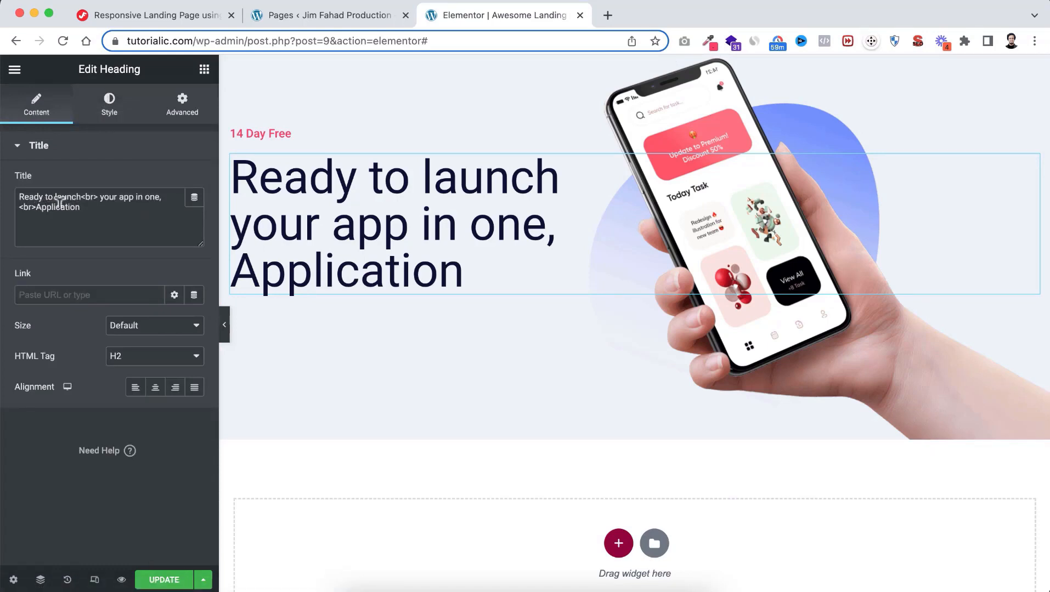
click(36, 207)
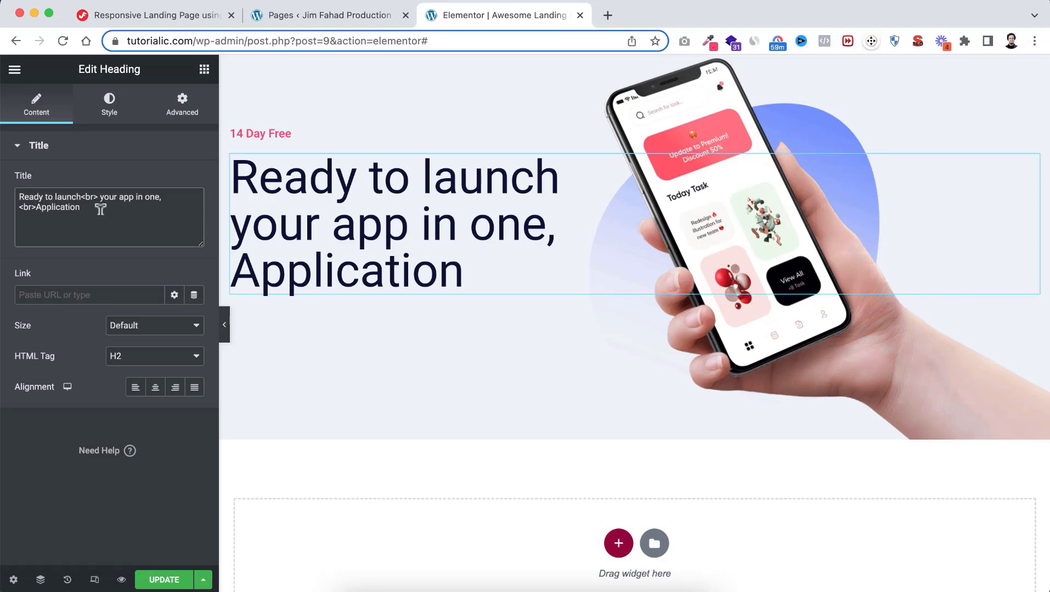
text(<>)
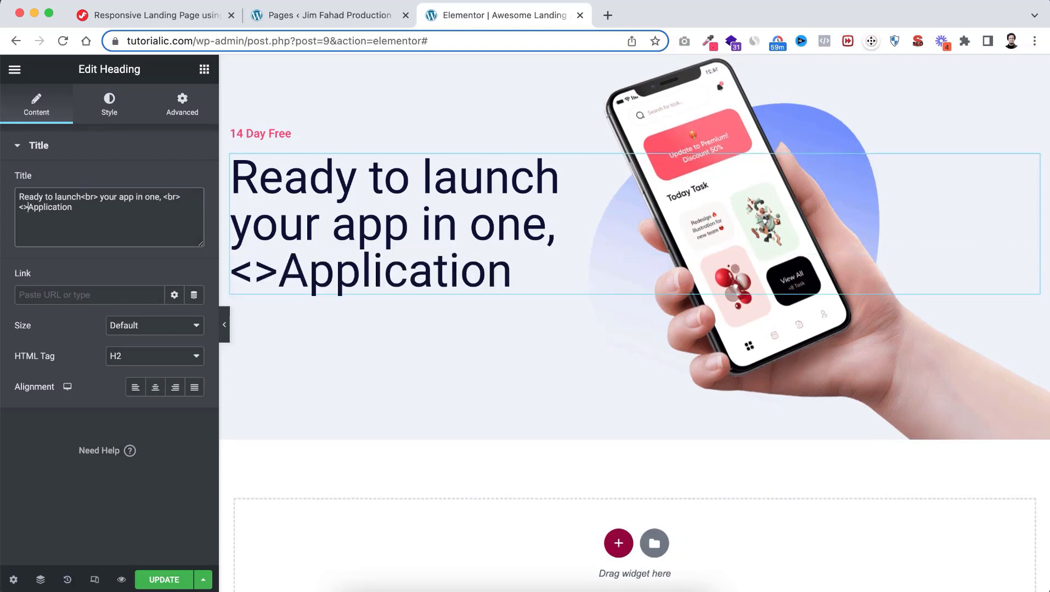
key(Left)
text(br> )
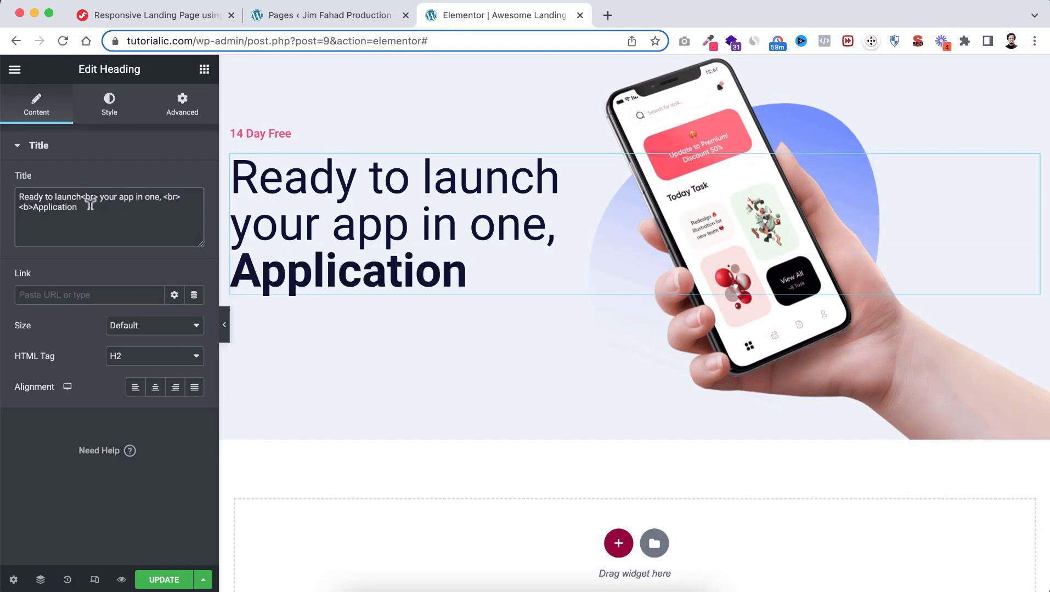
text(<b>)
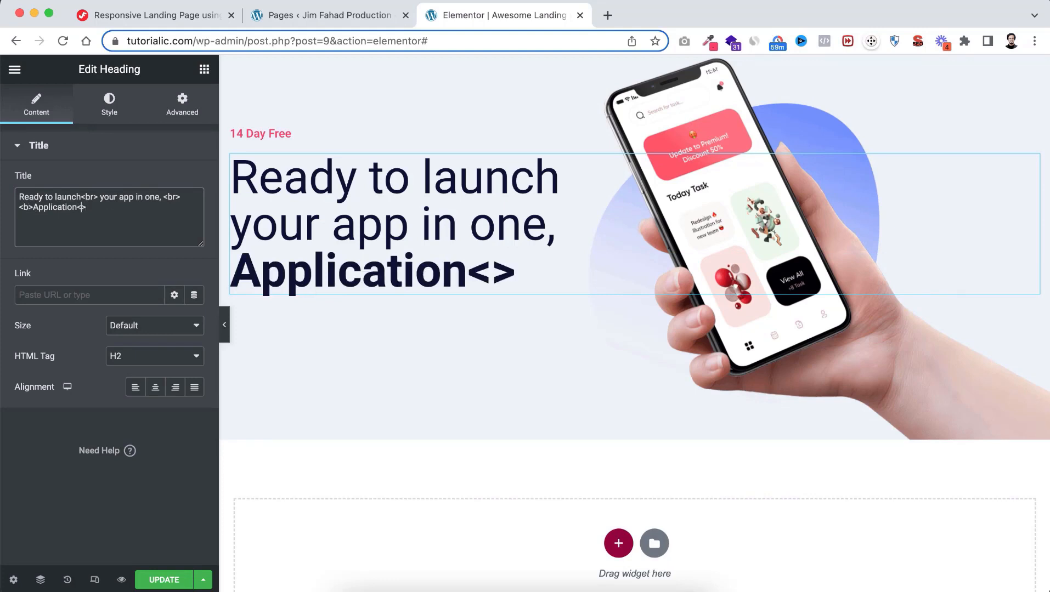
key(Left)
text(/b)
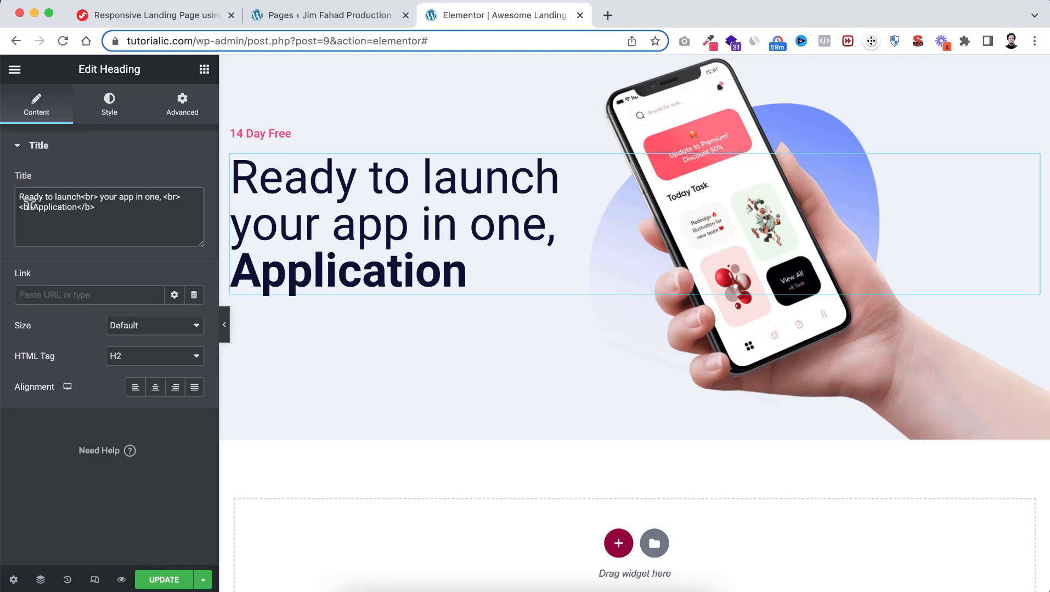
Add style="font-weight:900" to the bold tag, correcting the value to 900
click(20, 208)
key(BackSpace)
text(style="")
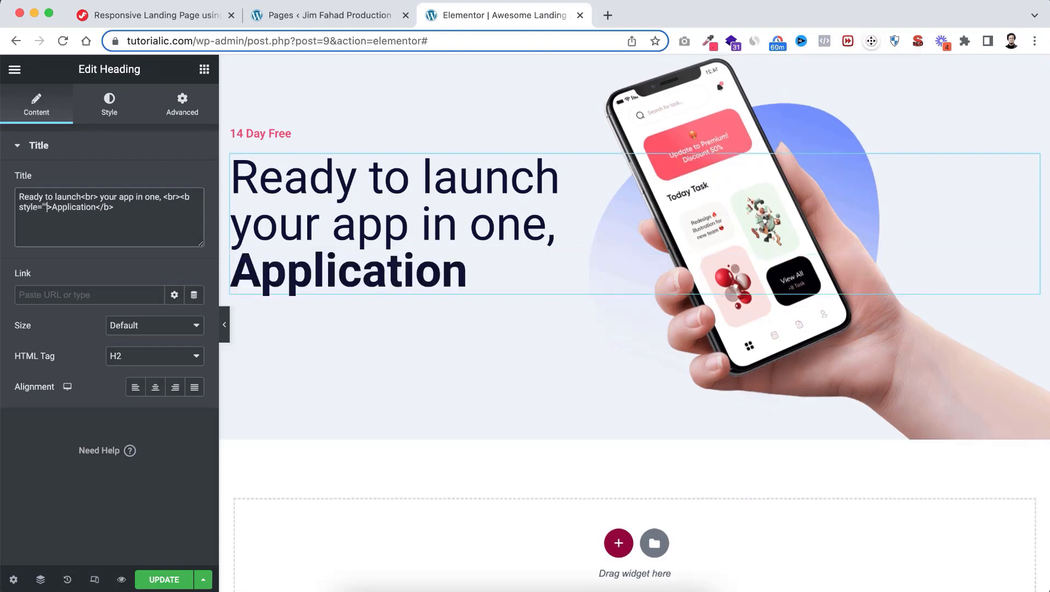
click(45, 207)
text(font-weight)
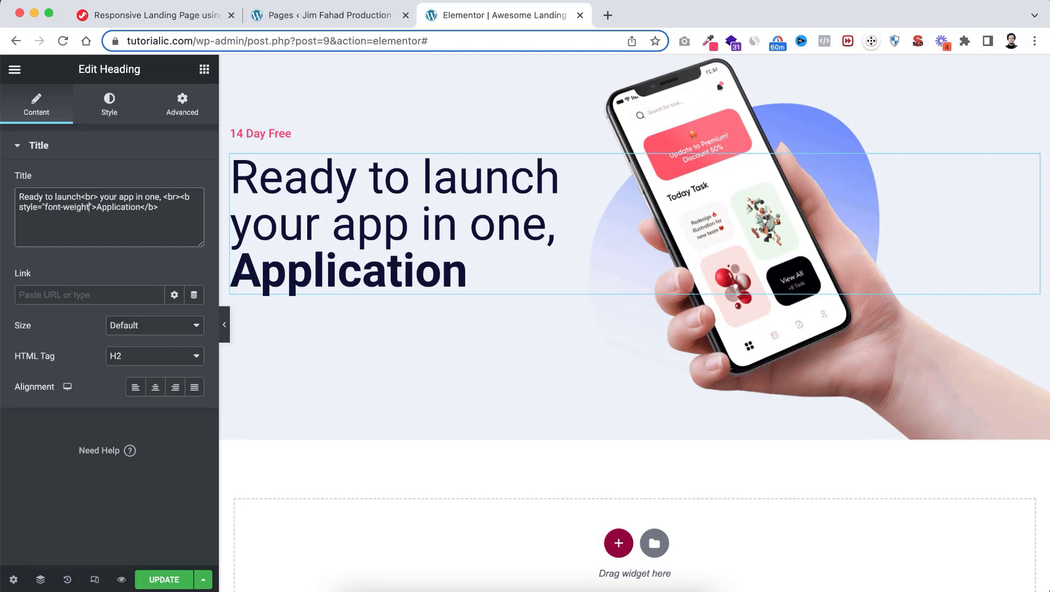
text(:900)
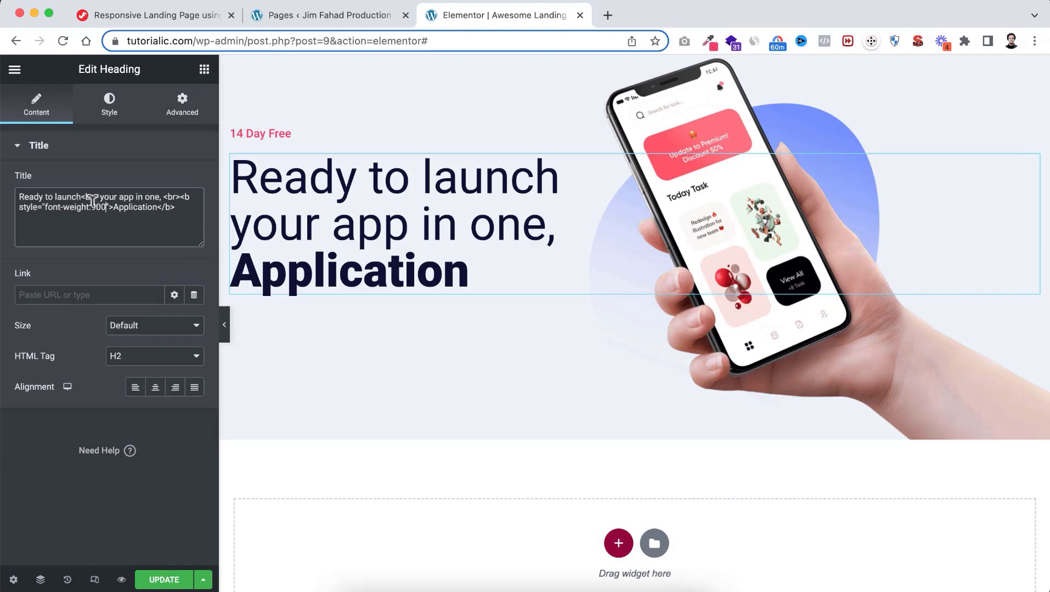
text(1)
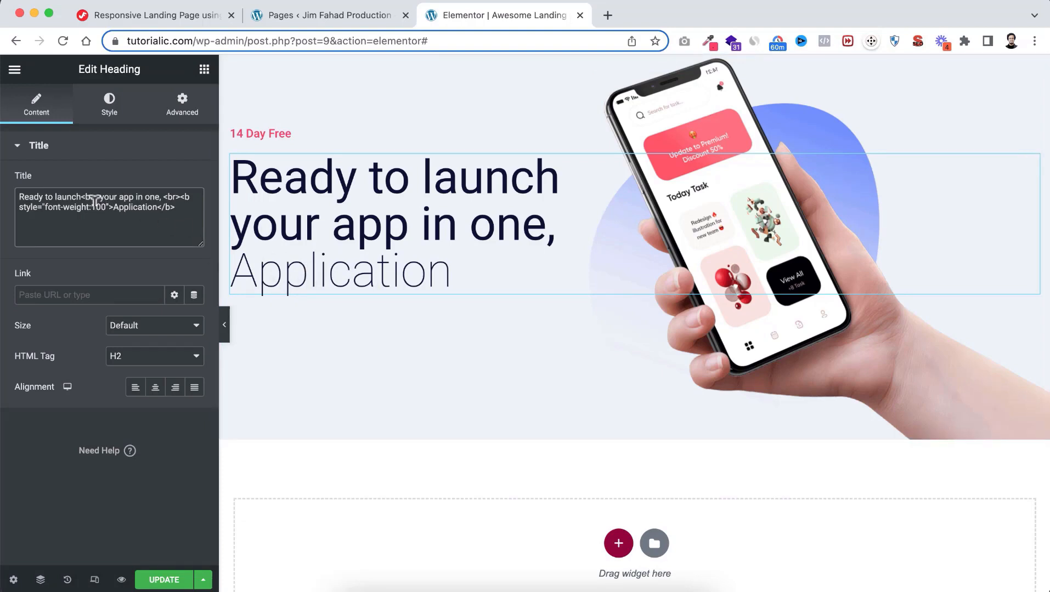
drag(92, 203, 96, 203)
text(9)
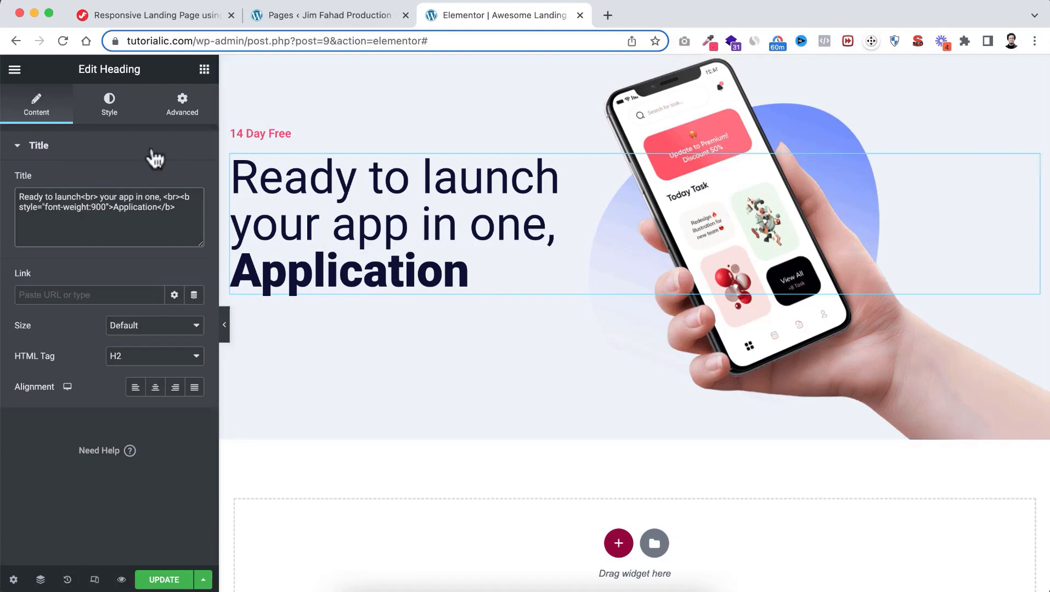
Add a Text Editor below the headline reading 'Find the best application in the iLander.'
click(205, 70)
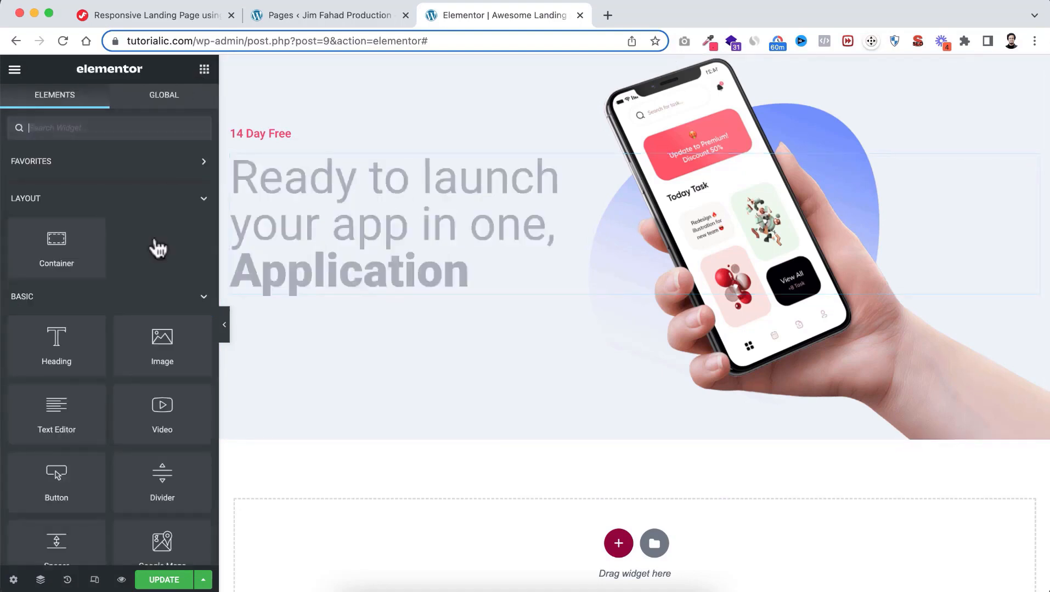
scroll(126, 356, down, 2)
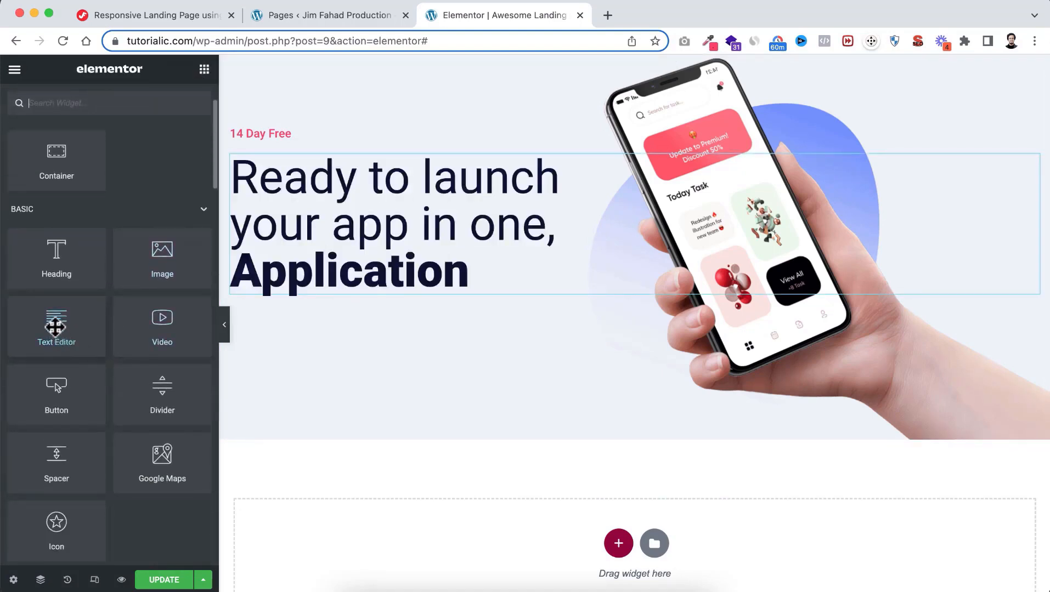
drag(52, 328, 343, 284)
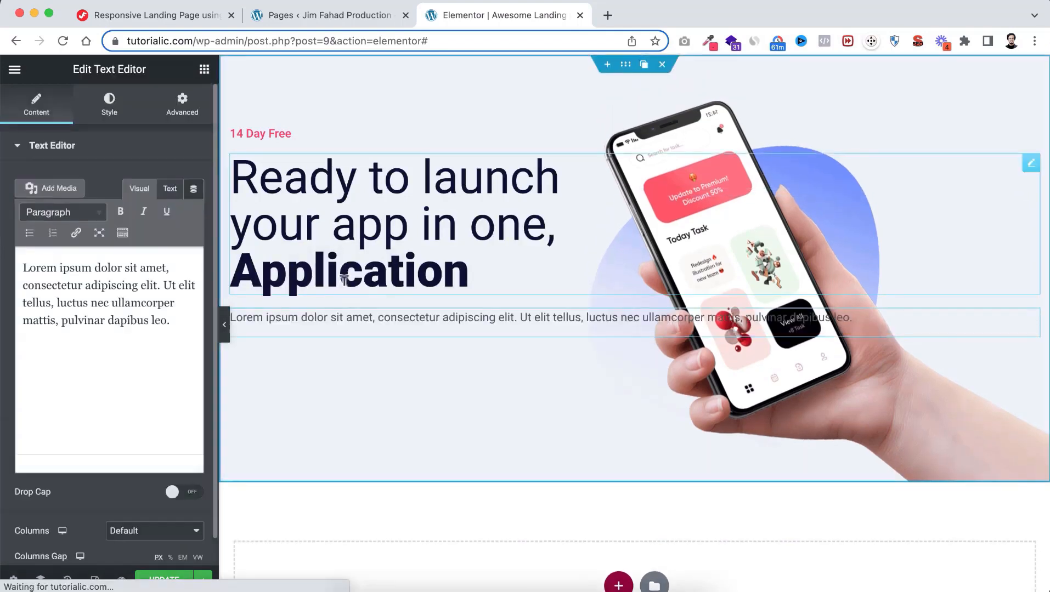
drag(170, 317, 12, 250)
text(Find the best application in the iLander.)
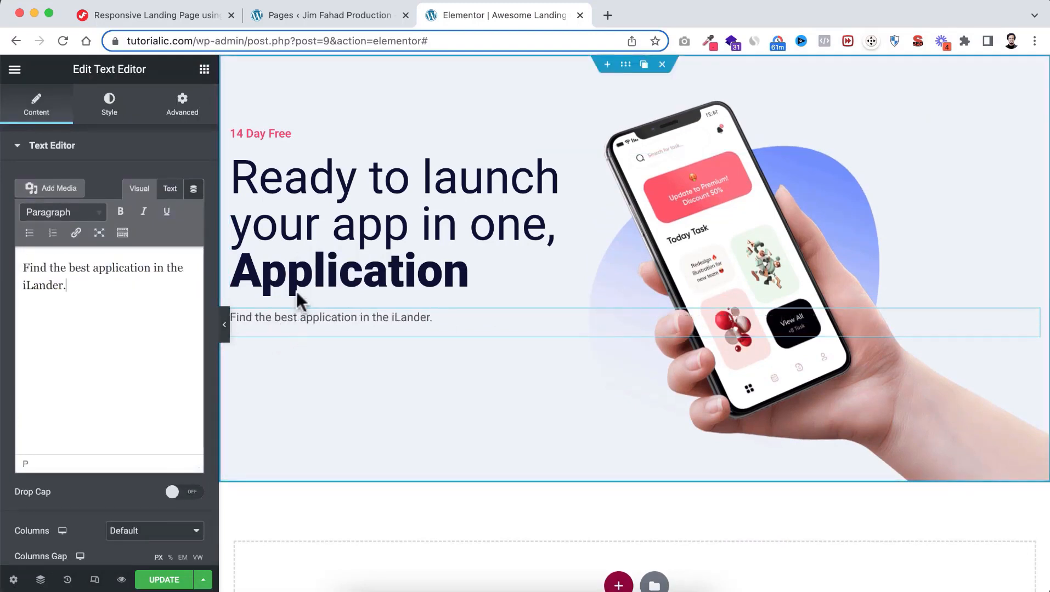
Colour the subtitle text Black Light and set its font size to 18 px
scroll(291, 287, down, 1)
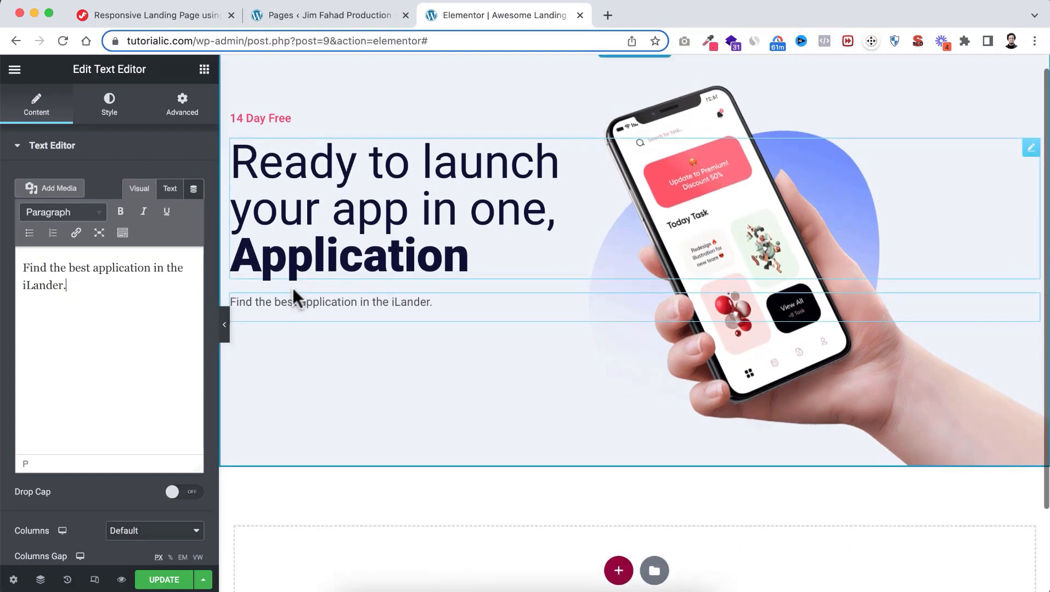
click(109, 112)
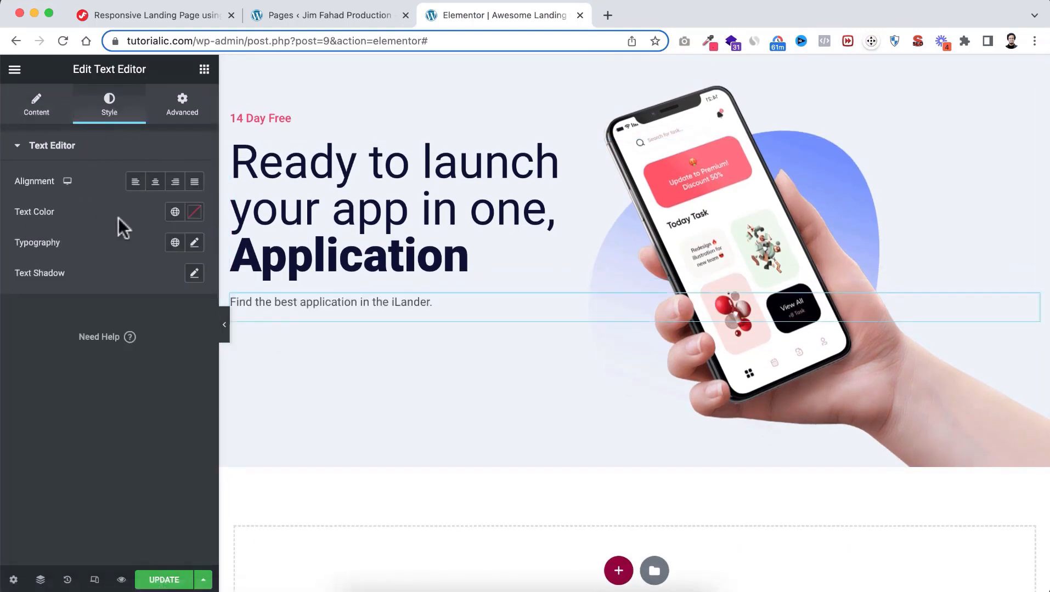
click(175, 213)
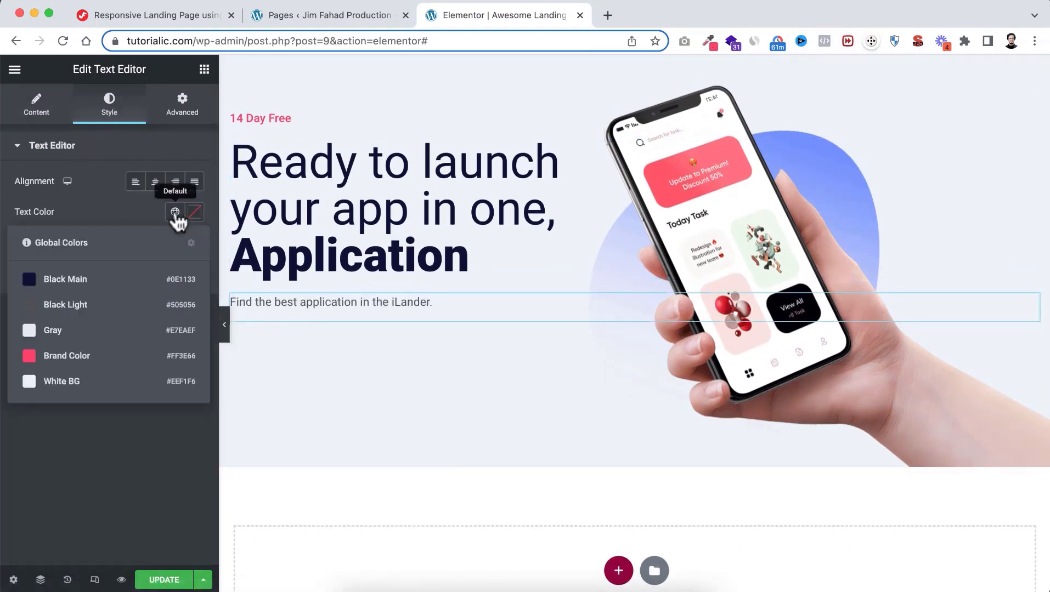
click(100, 307)
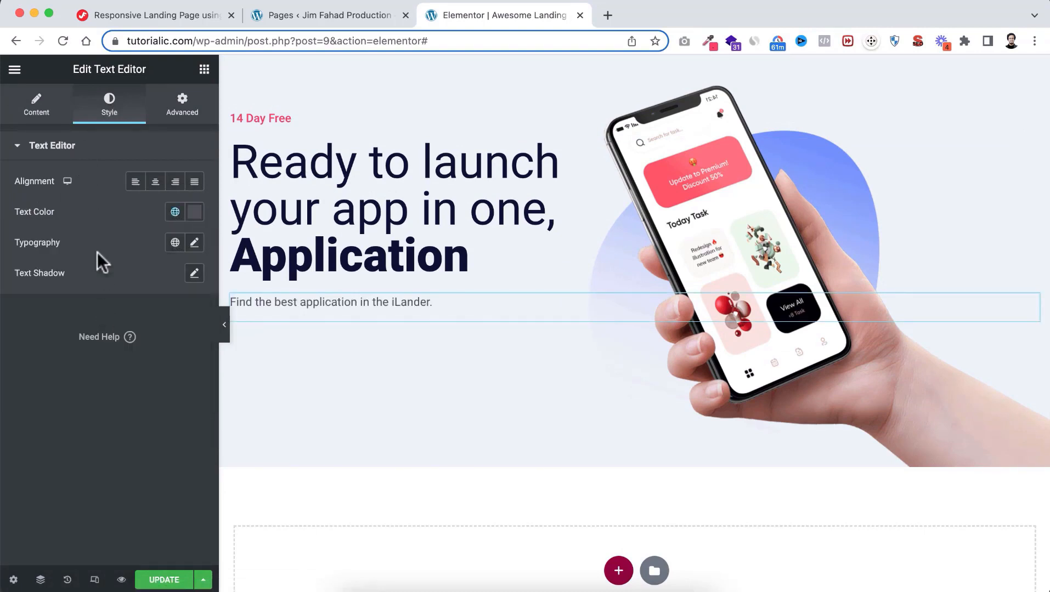
click(194, 243)
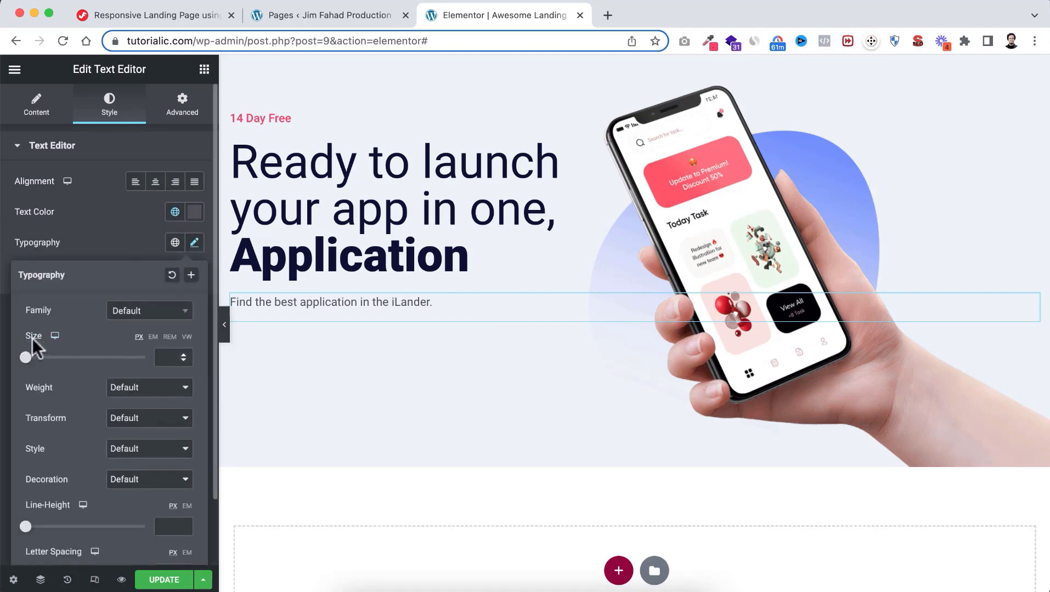
click(159, 356)
text(18)
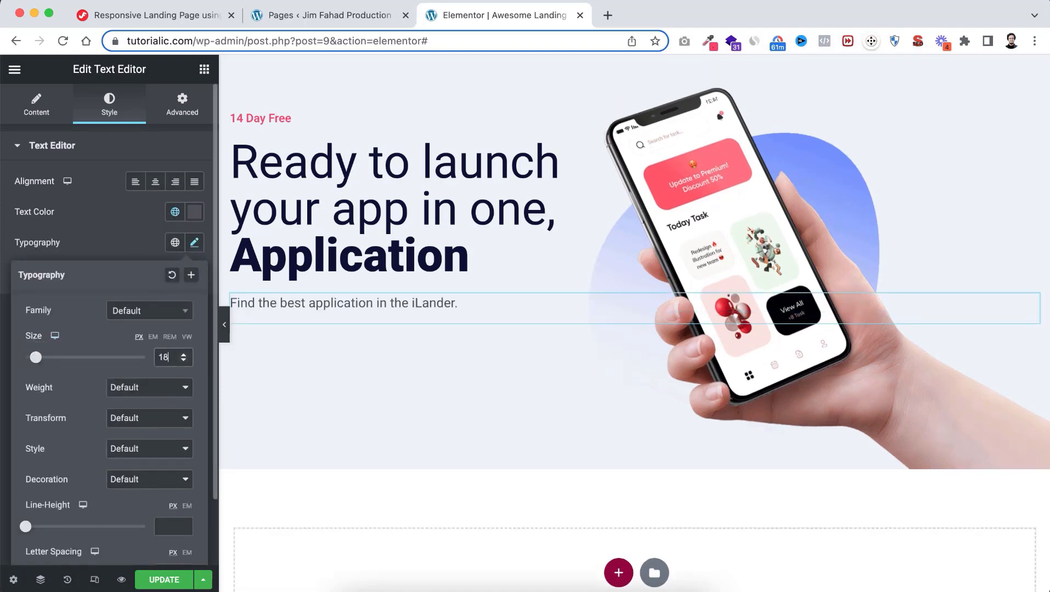
click(137, 235)
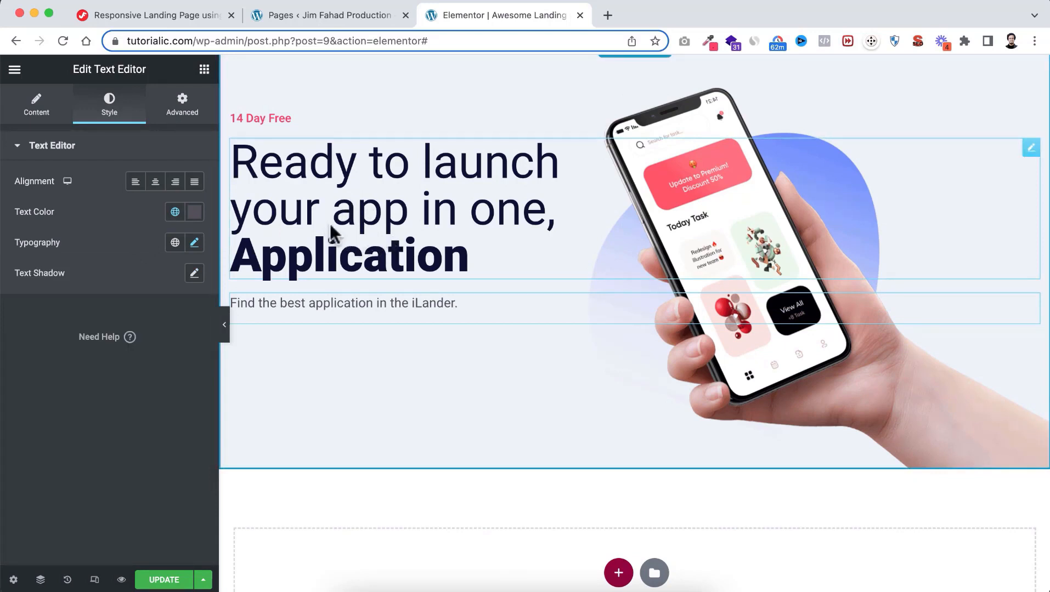
Set the headline's line height to 1.1 em
click(366, 219)
click(109, 107)
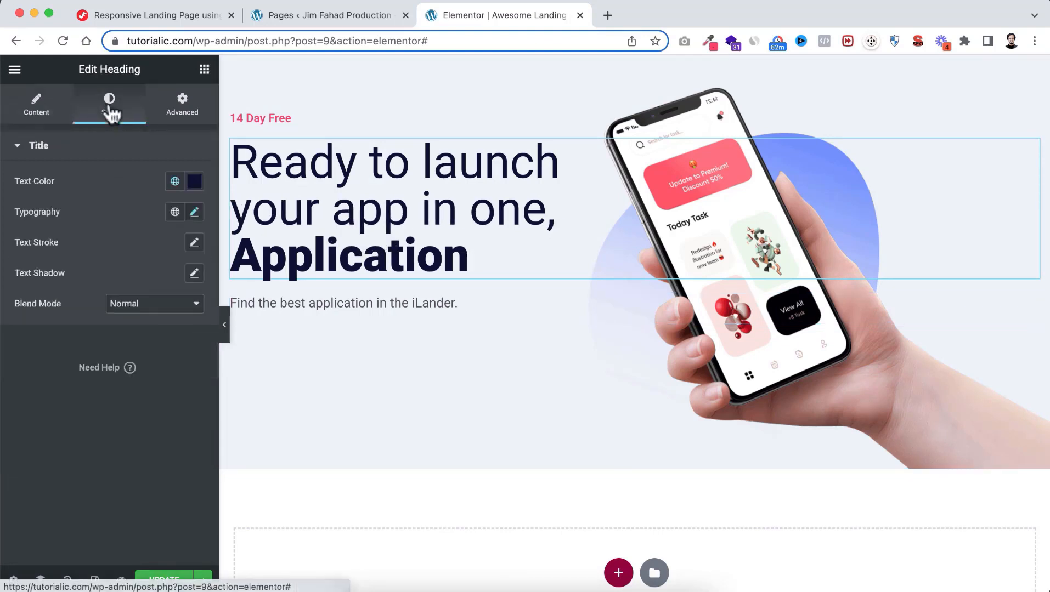
click(194, 213)
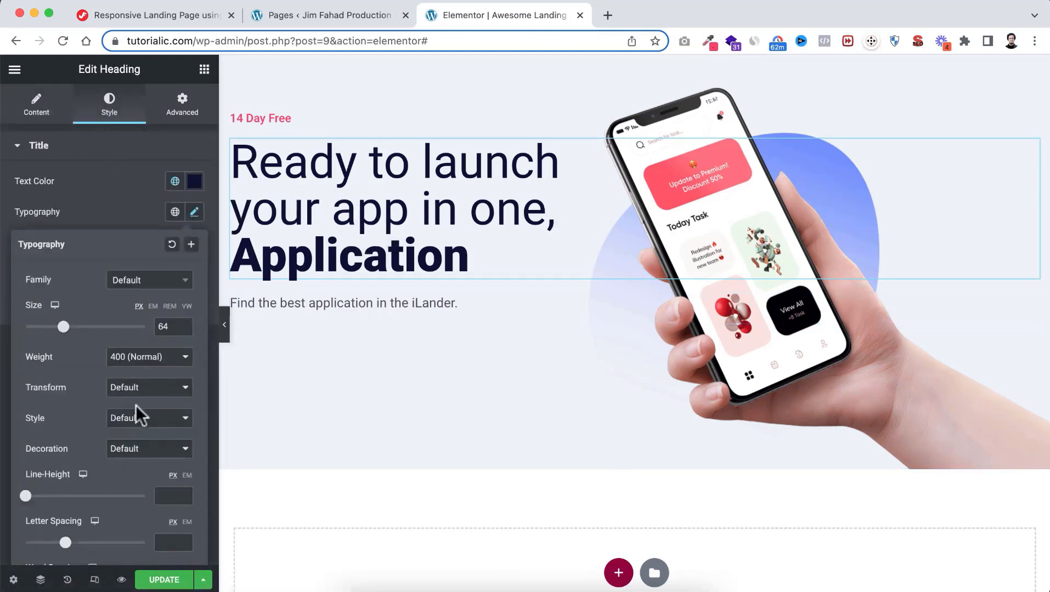
scroll(135, 405, down, 1)
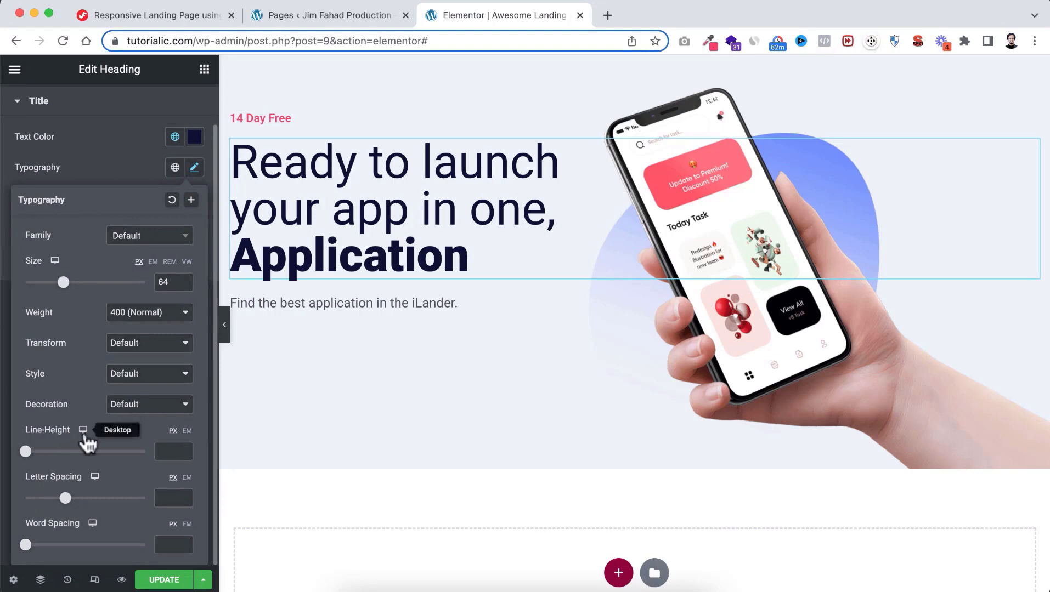
click(187, 432)
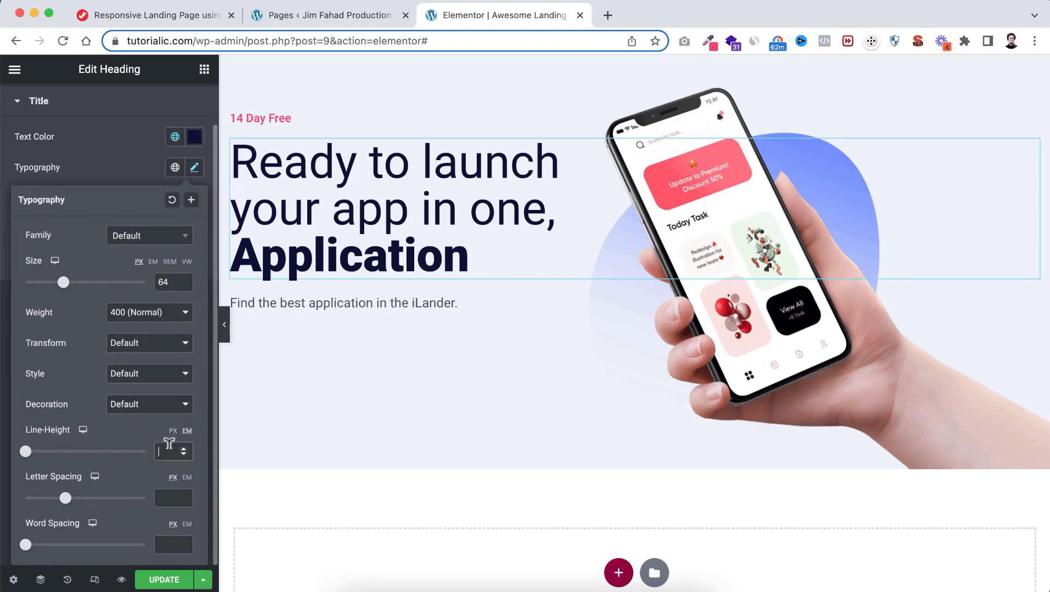
text(1.2)
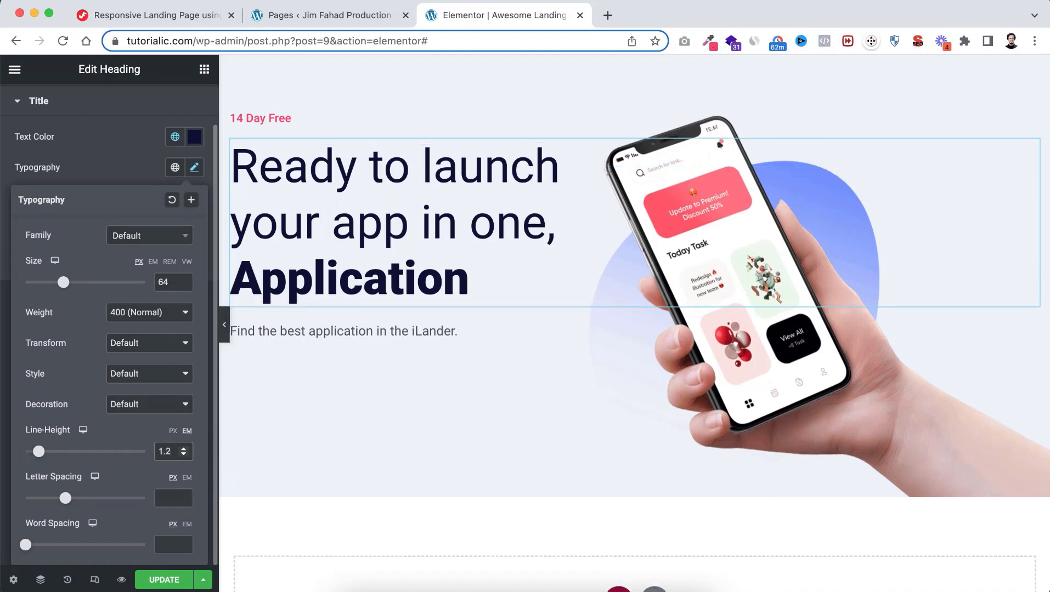
key(BackSpace)
text(1)
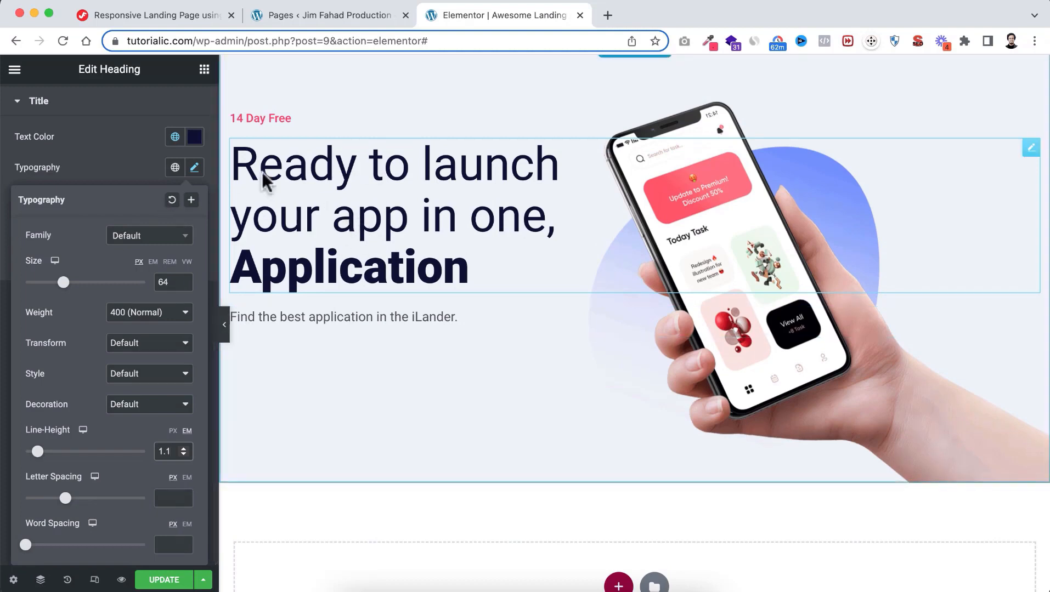
click(204, 69)
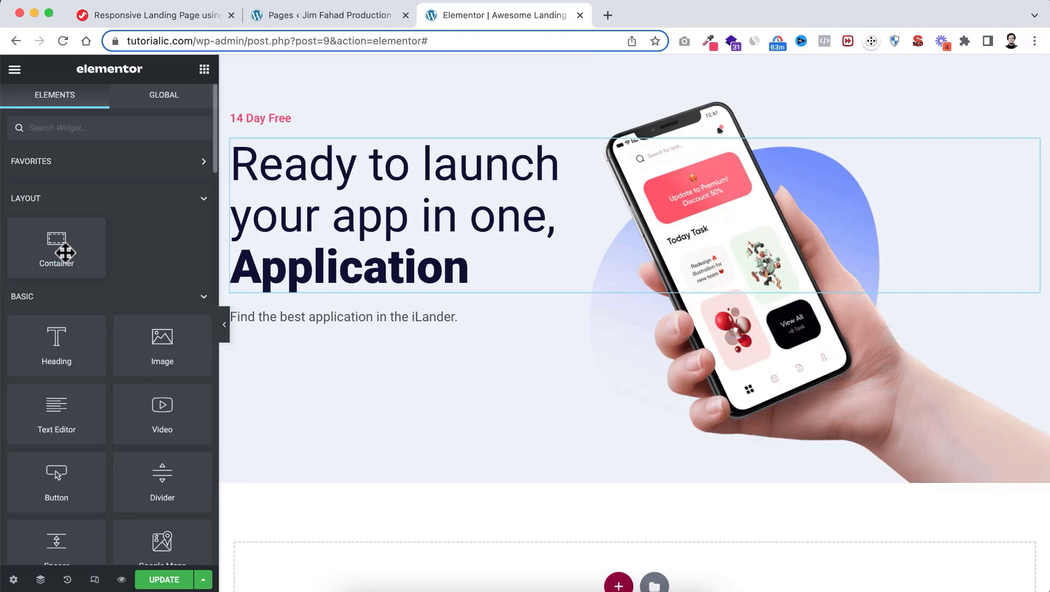
Add an empty container below the subtitle and duplicate it
drag(56, 249, 305, 324)
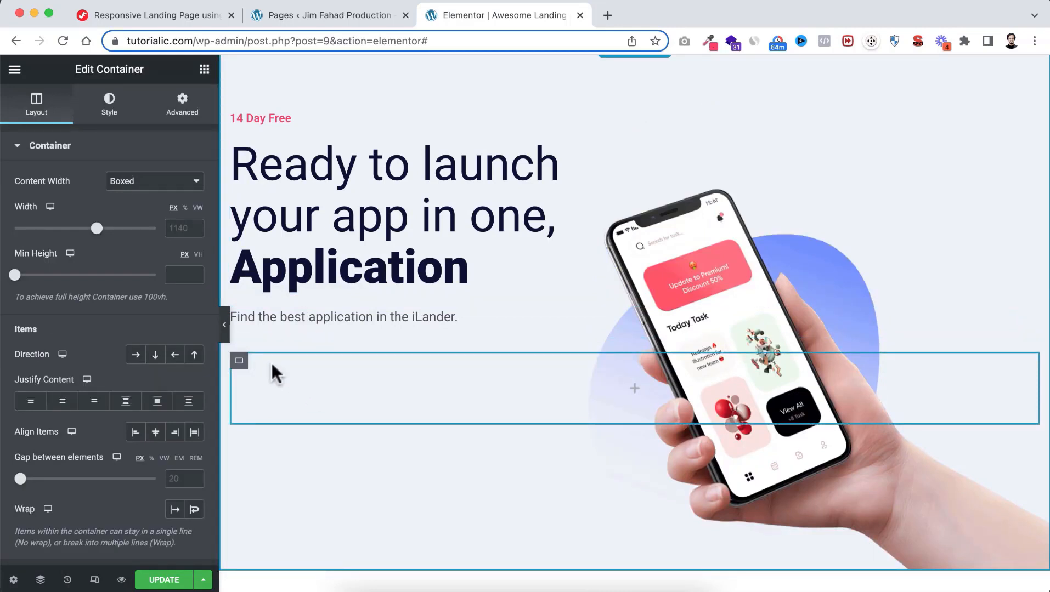
mouse_move(241, 365)
click(256, 361)
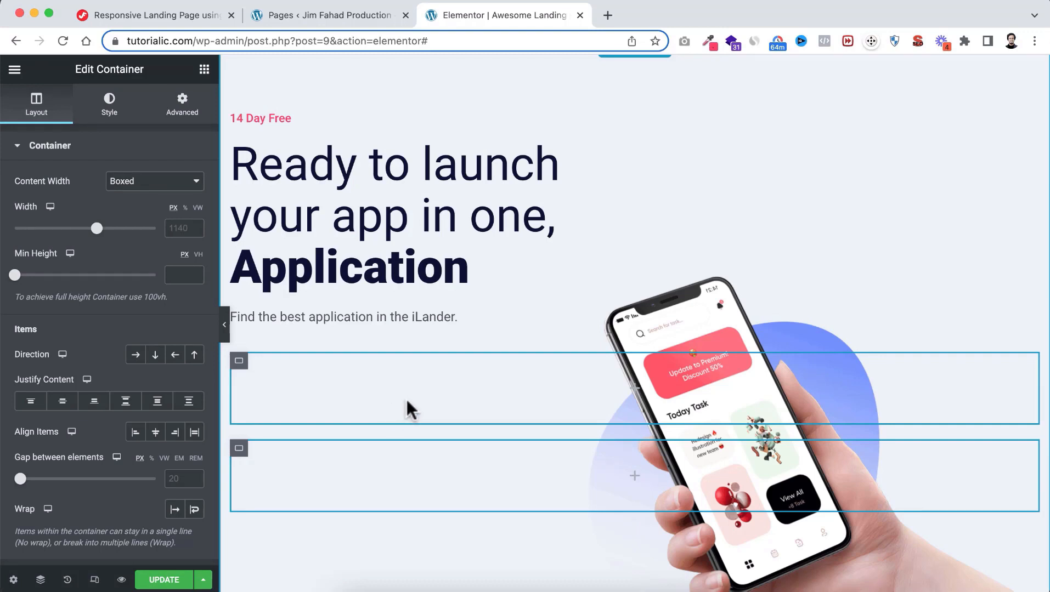
Show the Navigator and rename the hero container 'Hero Banner'
right_click(667, 209)
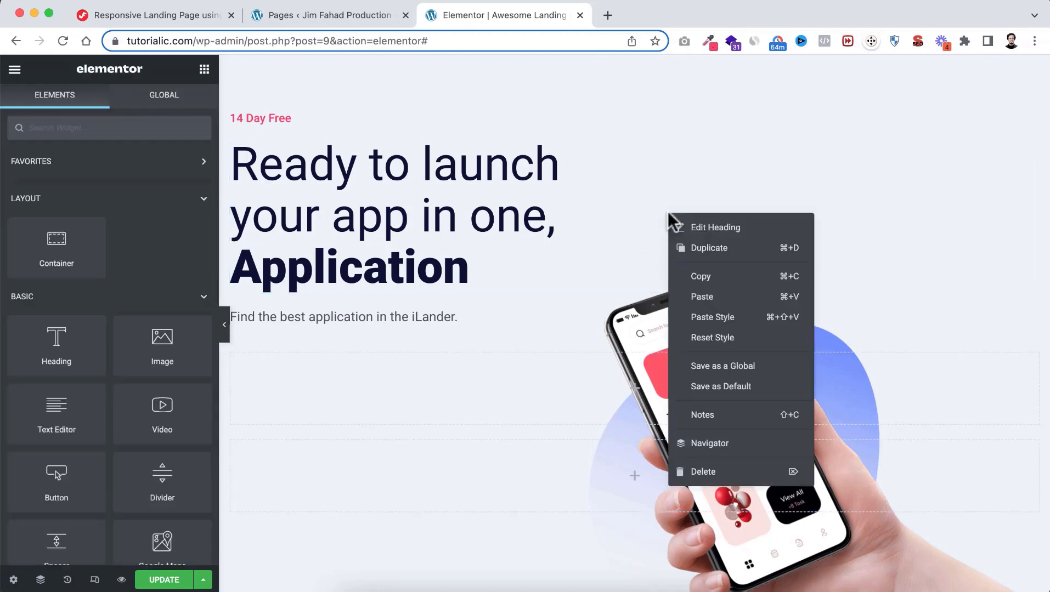
click(698, 444)
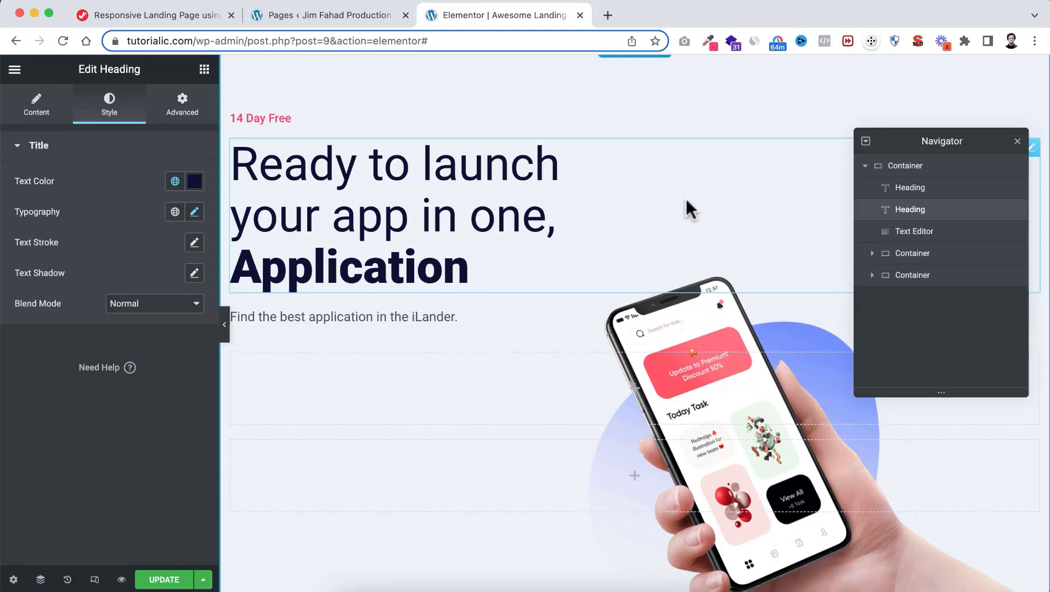
scroll(685, 197, up, 1)
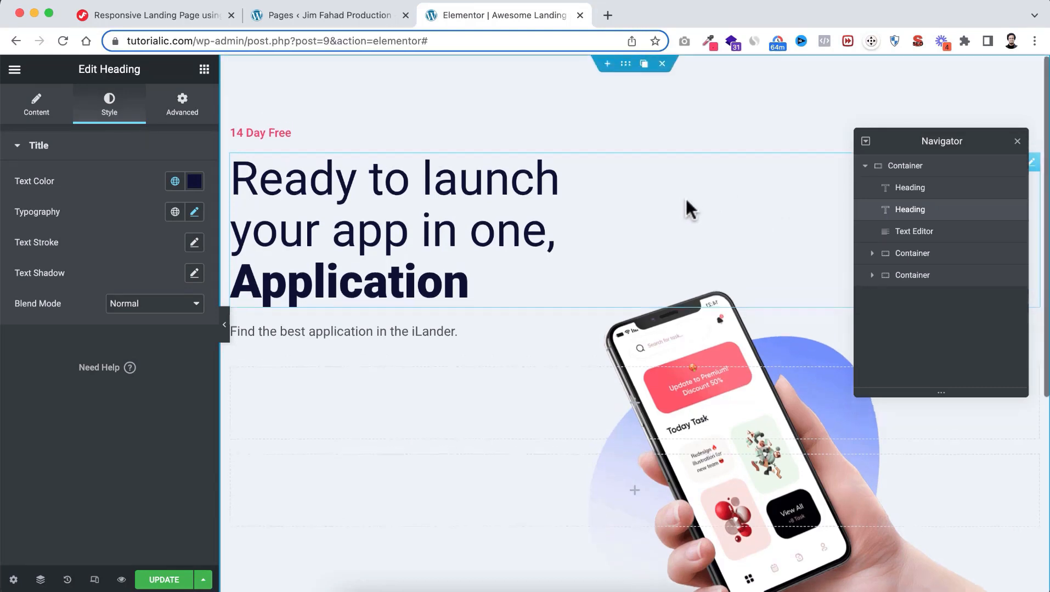
click(625, 65)
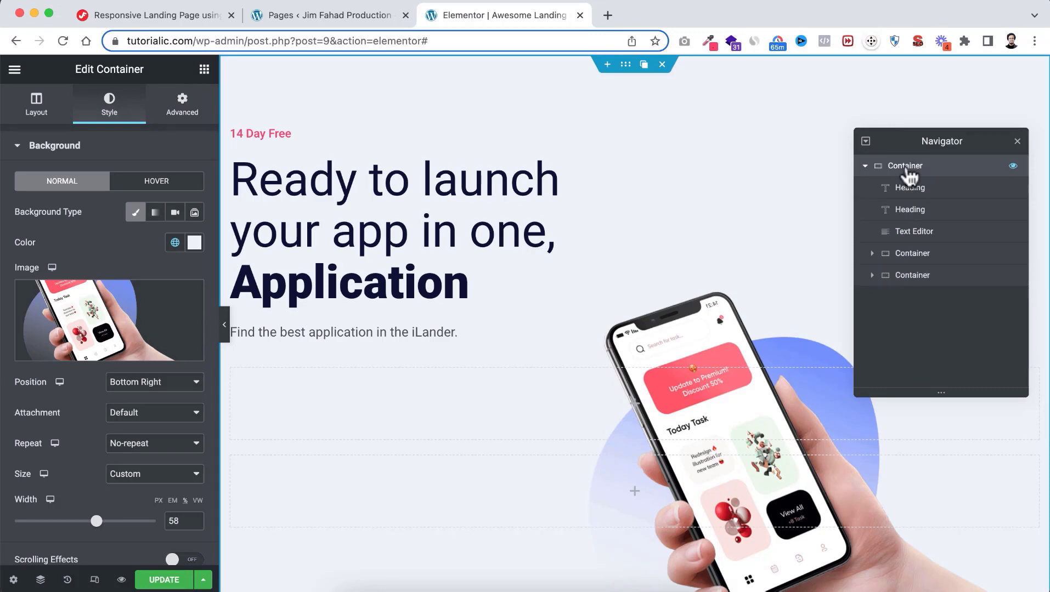
double_click(906, 171)
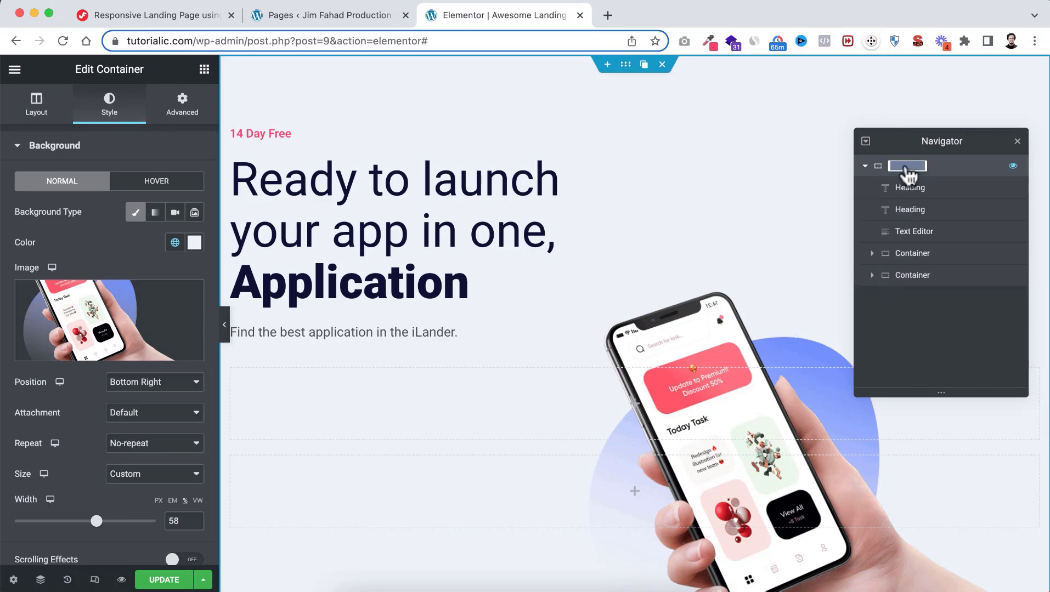
text(Hero)
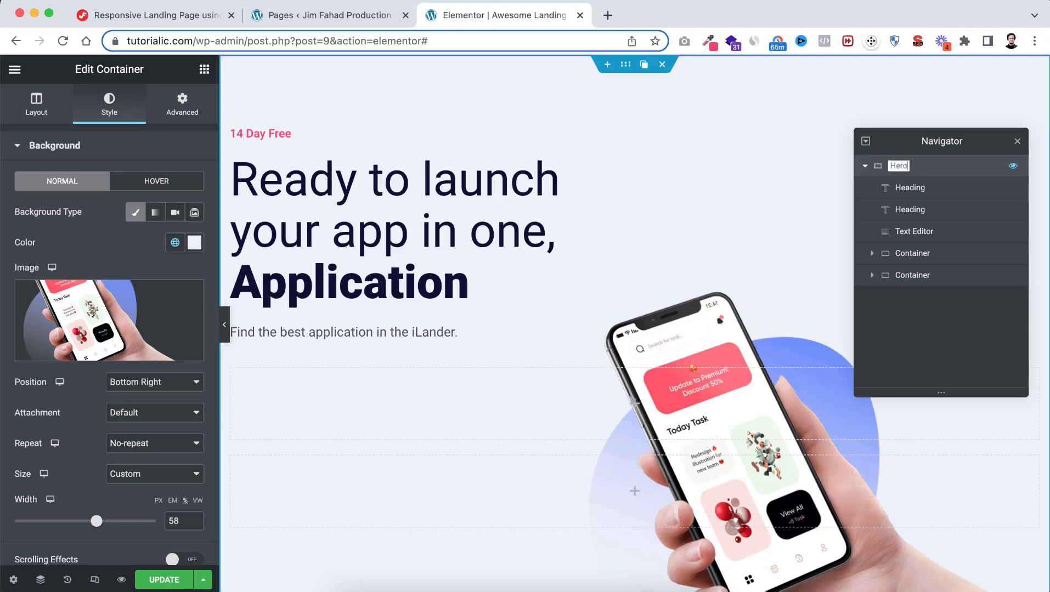
text( Banner)
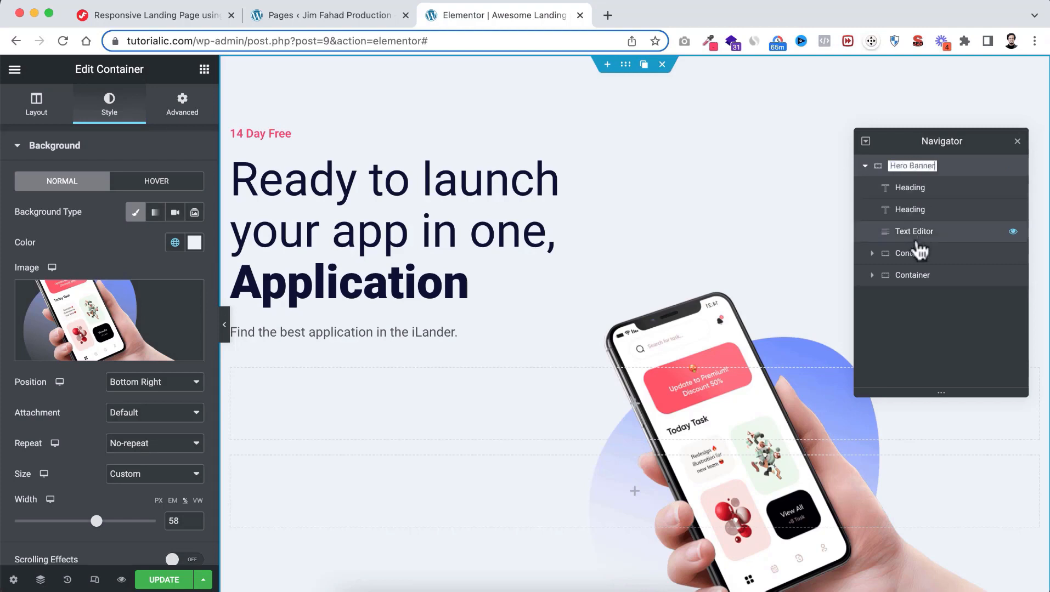
click(914, 261)
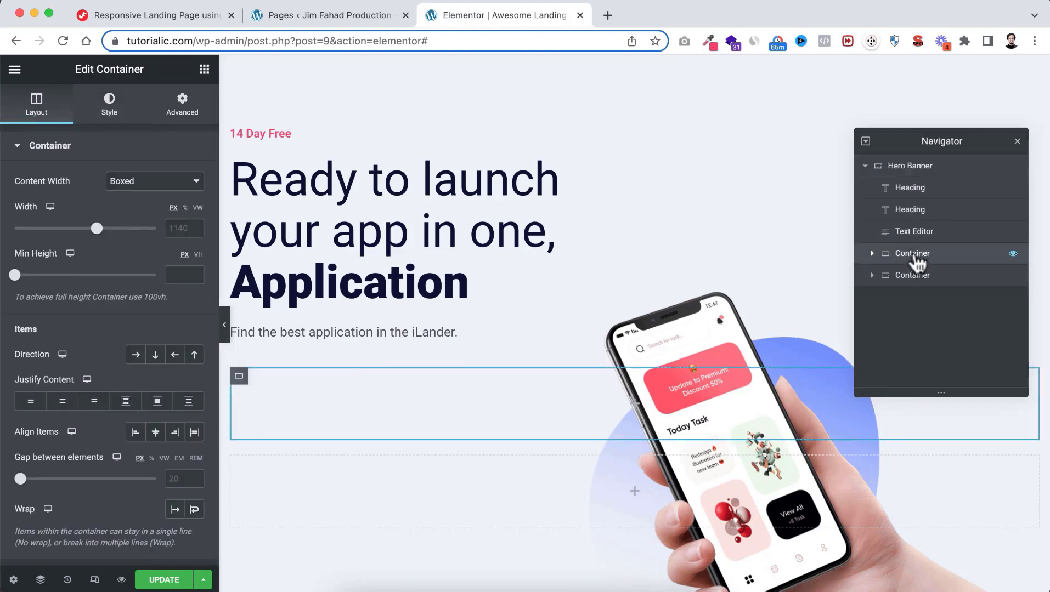
Rename the two empty containers 'Form Wrapper' and 'Feedback Wrapper'
double_click(915, 261)
text(Form)
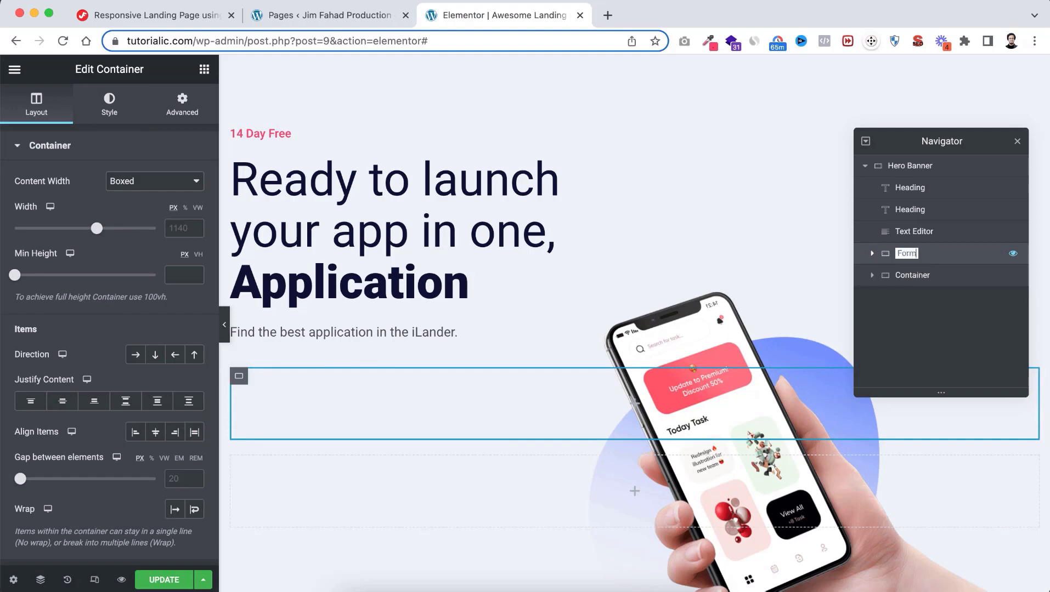
text( Wrapper)
double_click(911, 276)
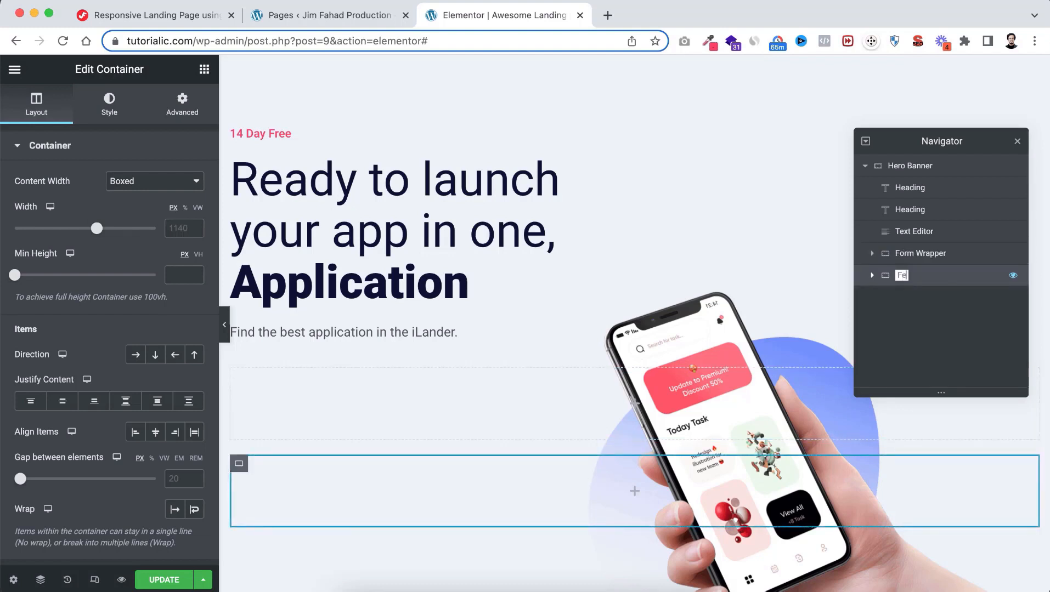
text(Feedback Wrapper)
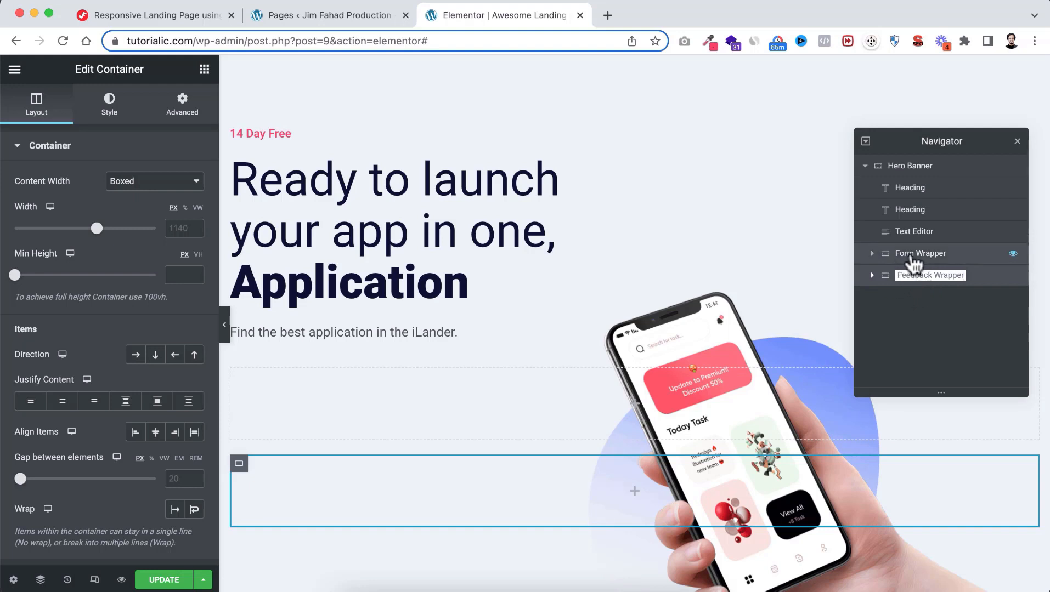
click(913, 264)
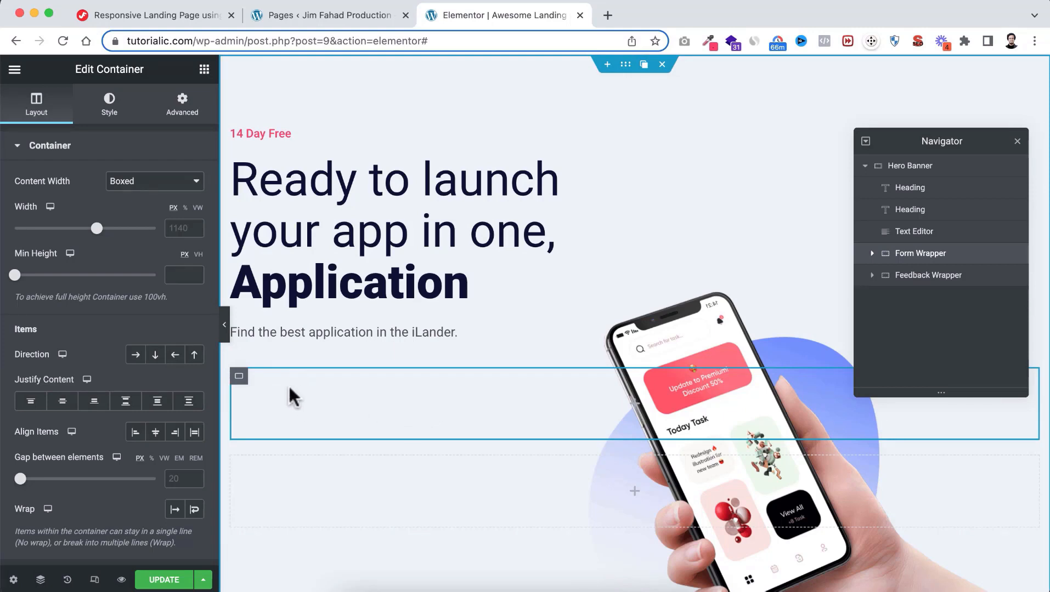
Set the Form Wrapper's content width to Full Width and its width to 34%
click(125, 187)
click(129, 198)
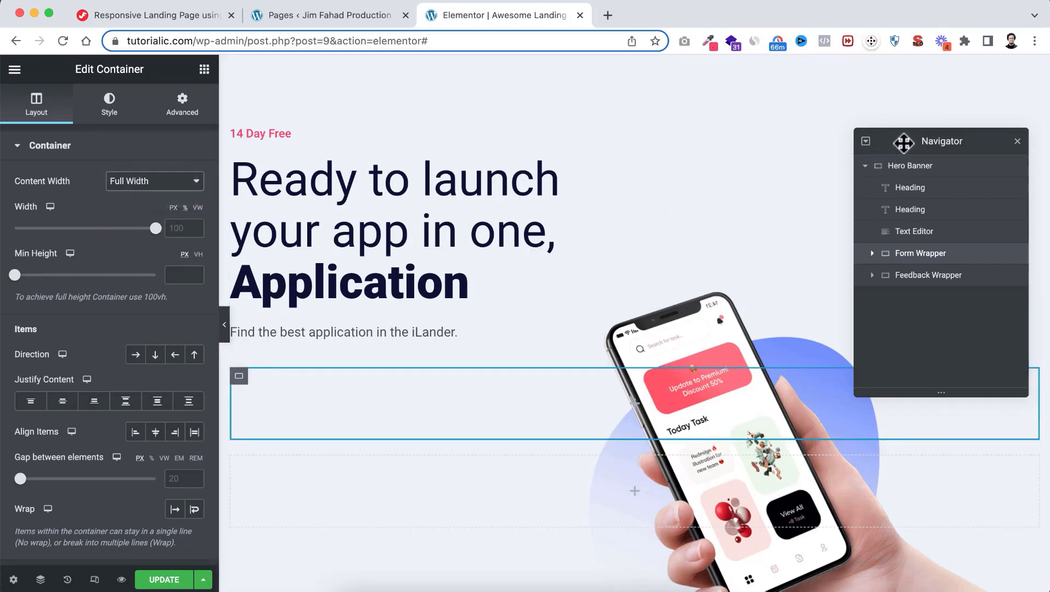
drag(903, 144, 891, 89)
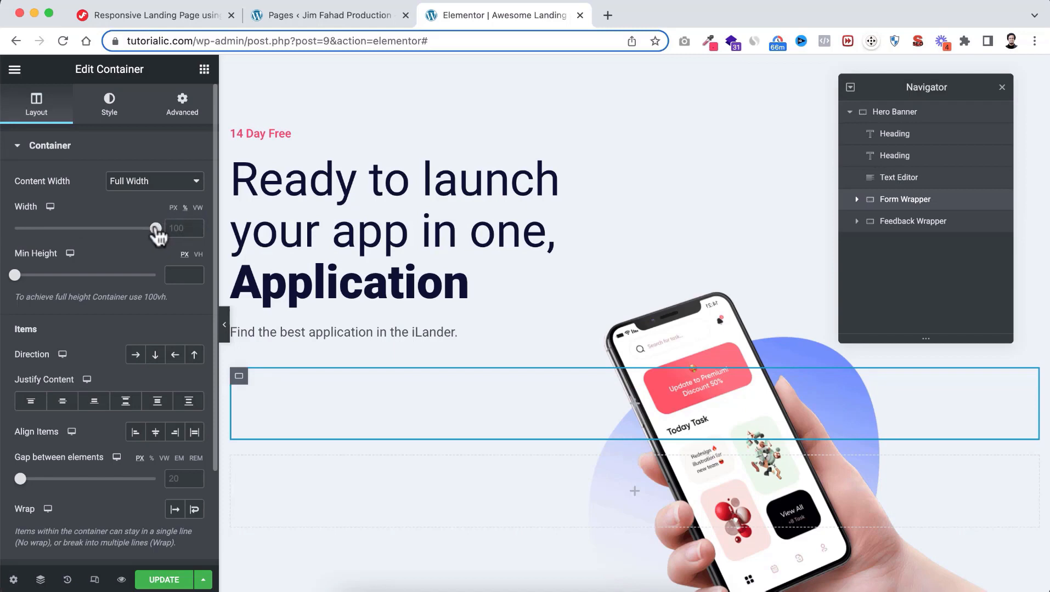
drag(157, 232, 65, 240)
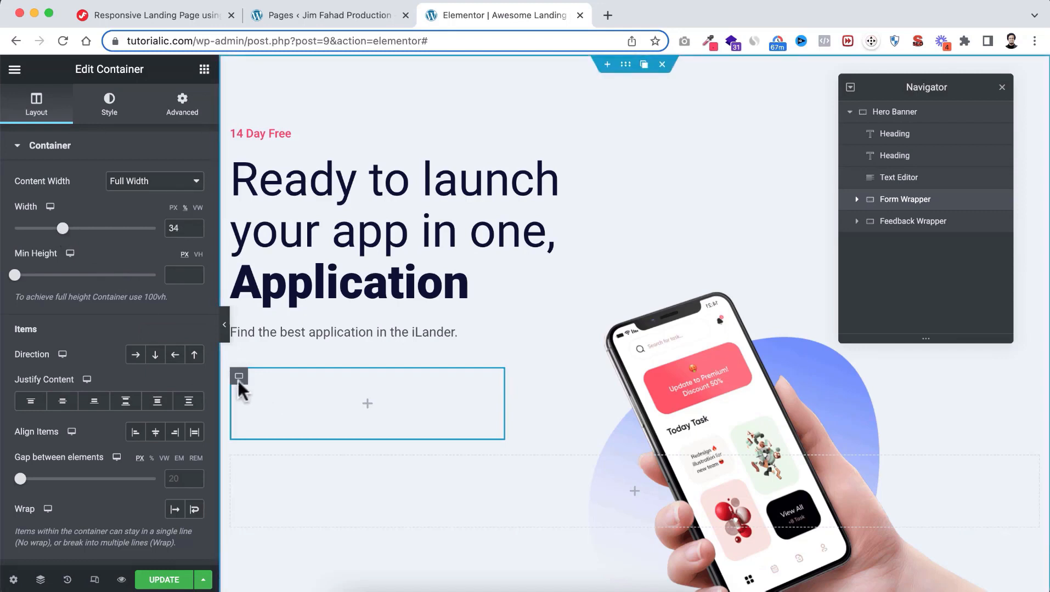
Give the Form Wrapper a classic white background colour
click(109, 118)
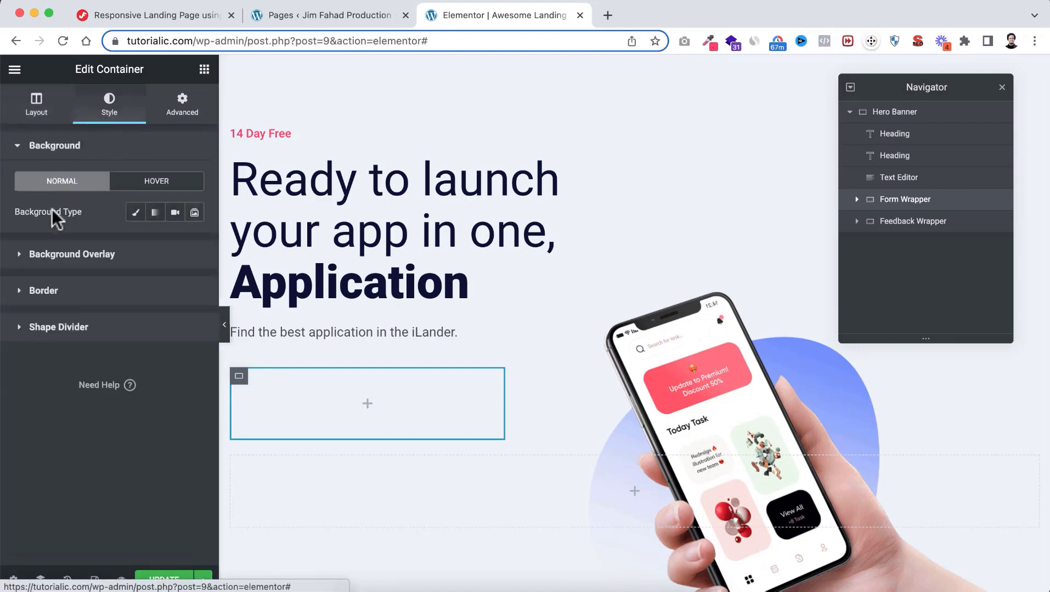
click(135, 213)
click(194, 242)
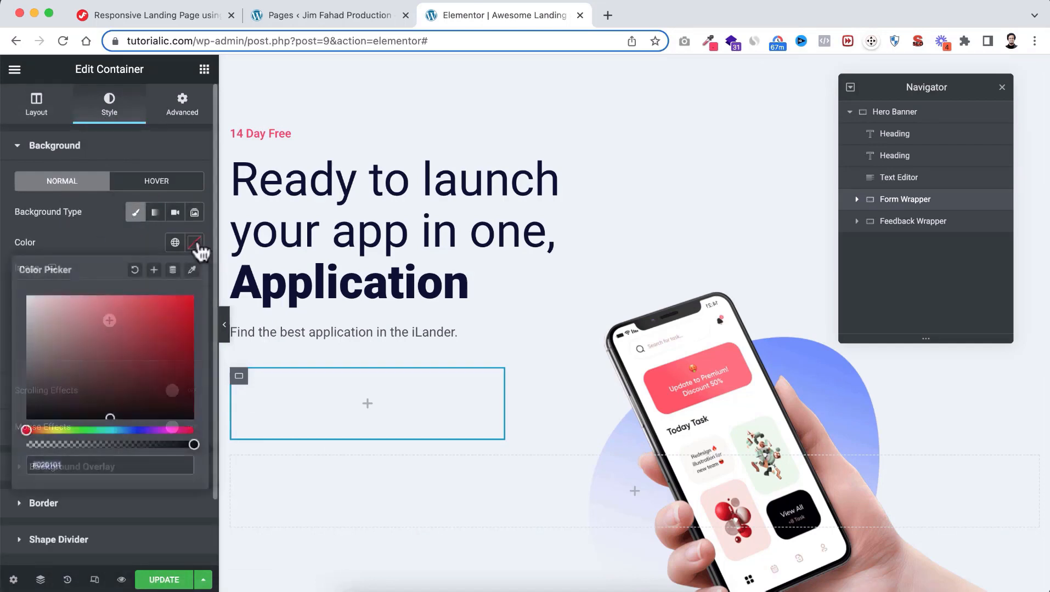
click(59, 317)
drag(58, 316, 24, 286)
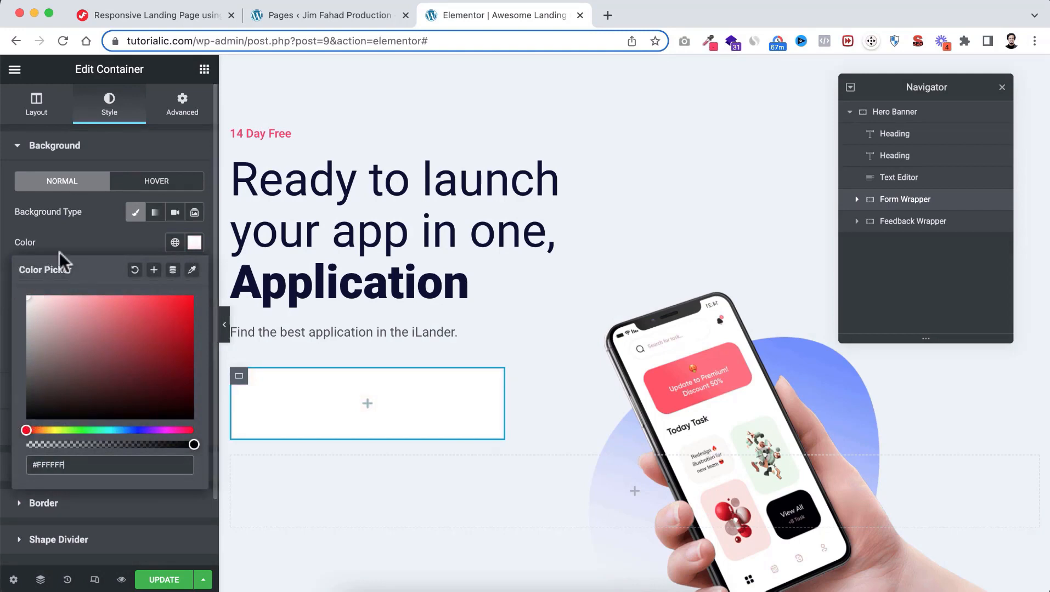
click(78, 240)
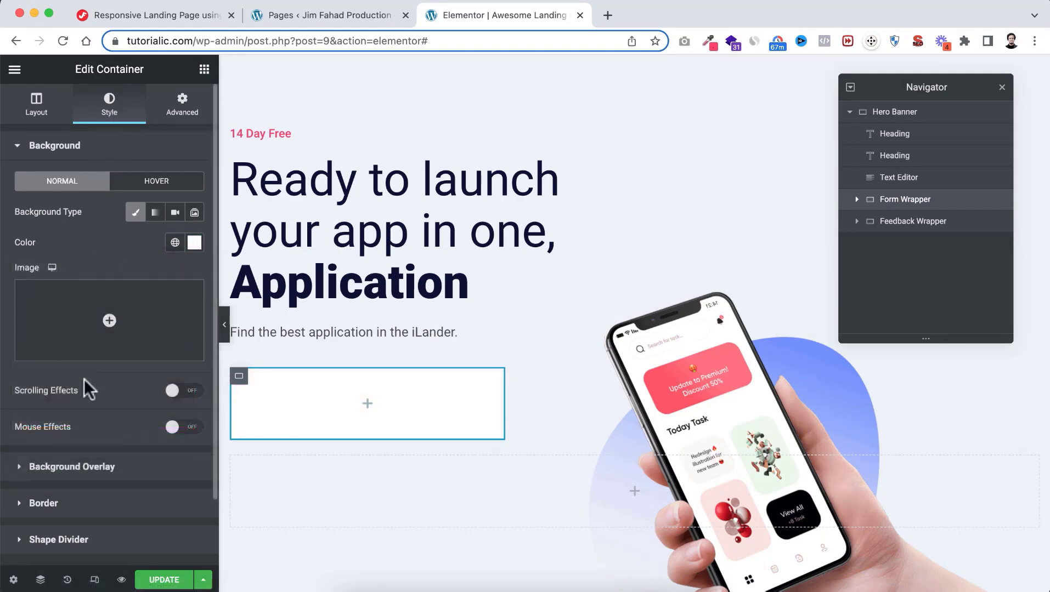
Add a solid 3 px border to the Form Wrapper
scroll(85, 384, down, 3)
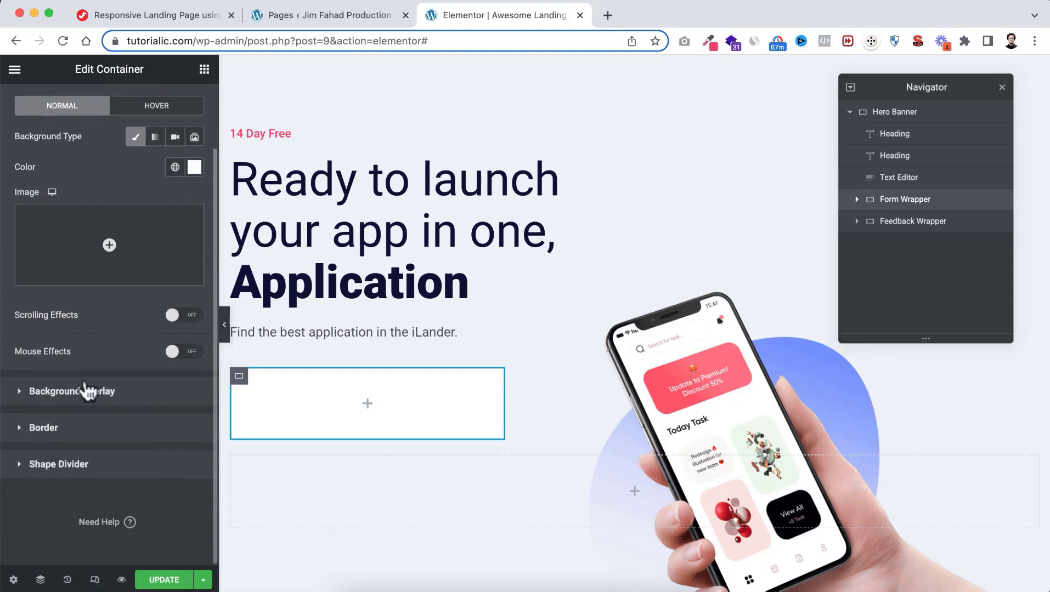
click(42, 435)
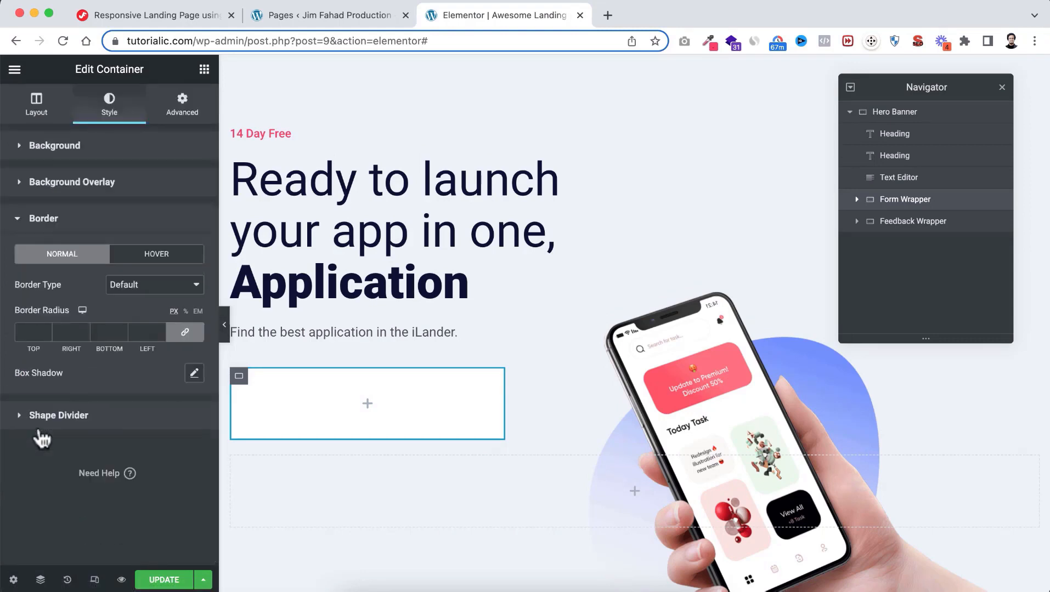
click(132, 291)
key(Escape)
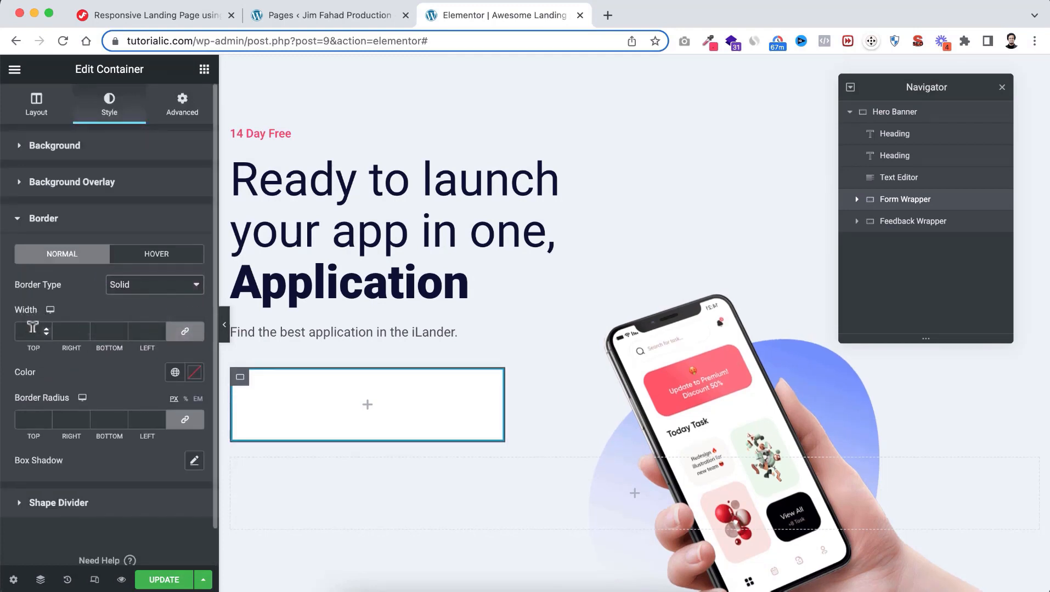
click(33, 327)
text(3)
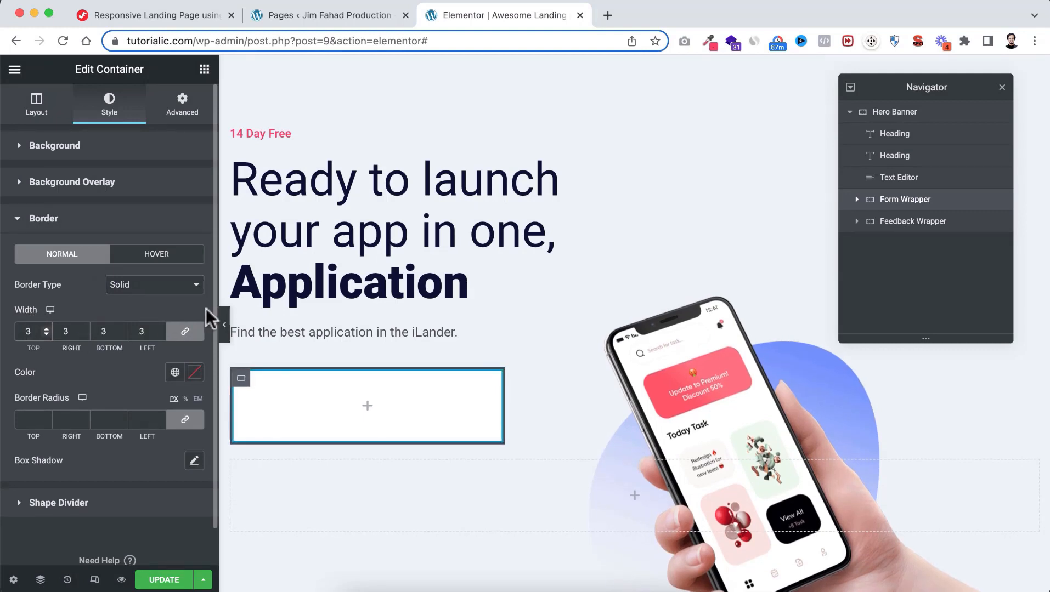
click(221, 323)
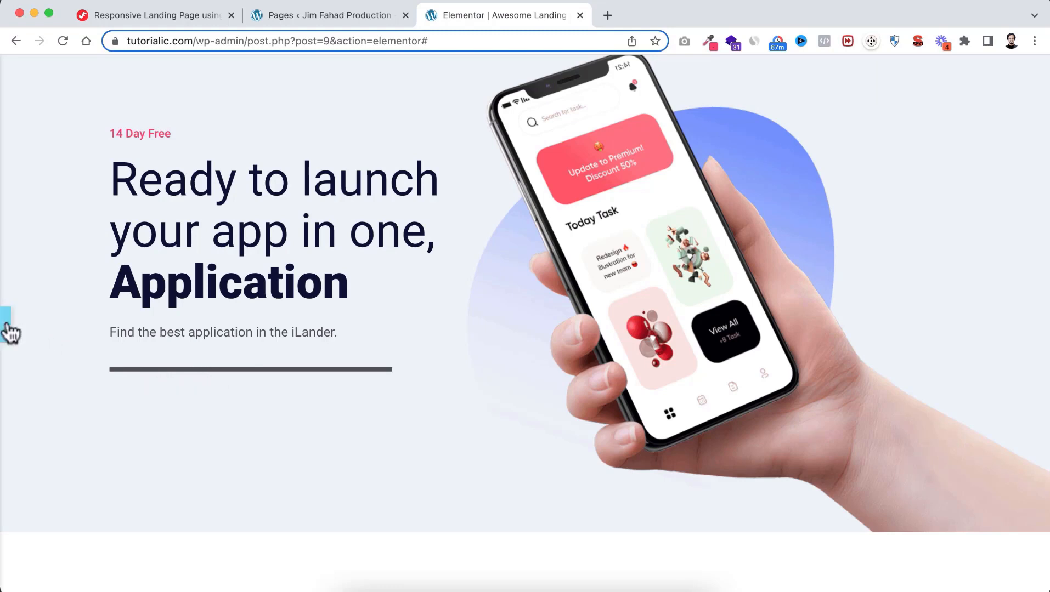
click(7, 324)
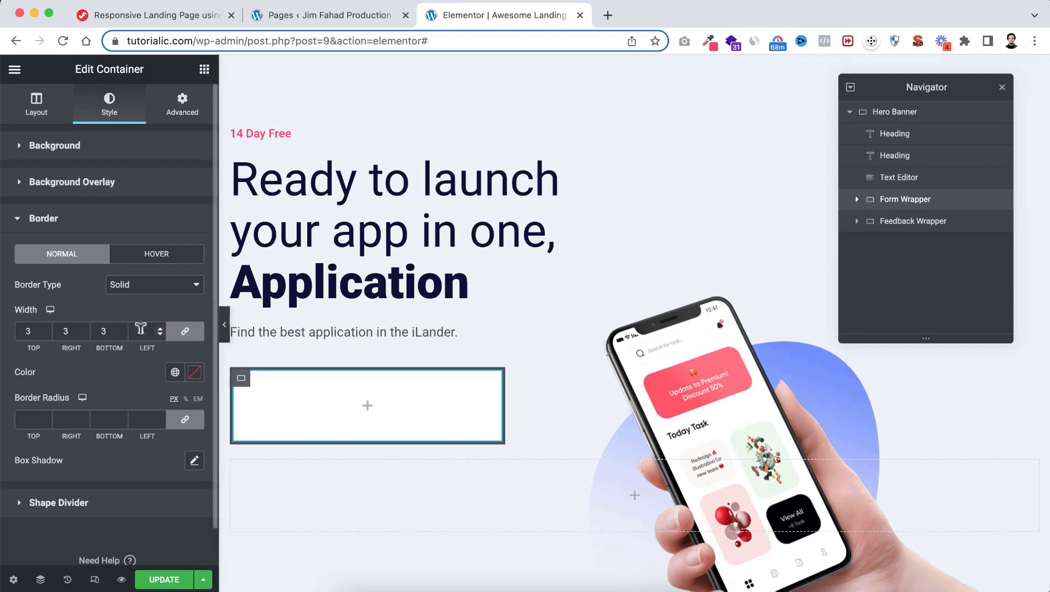
Keep the 3 px border width on the left side only and colour it Brand Color
click(187, 335)
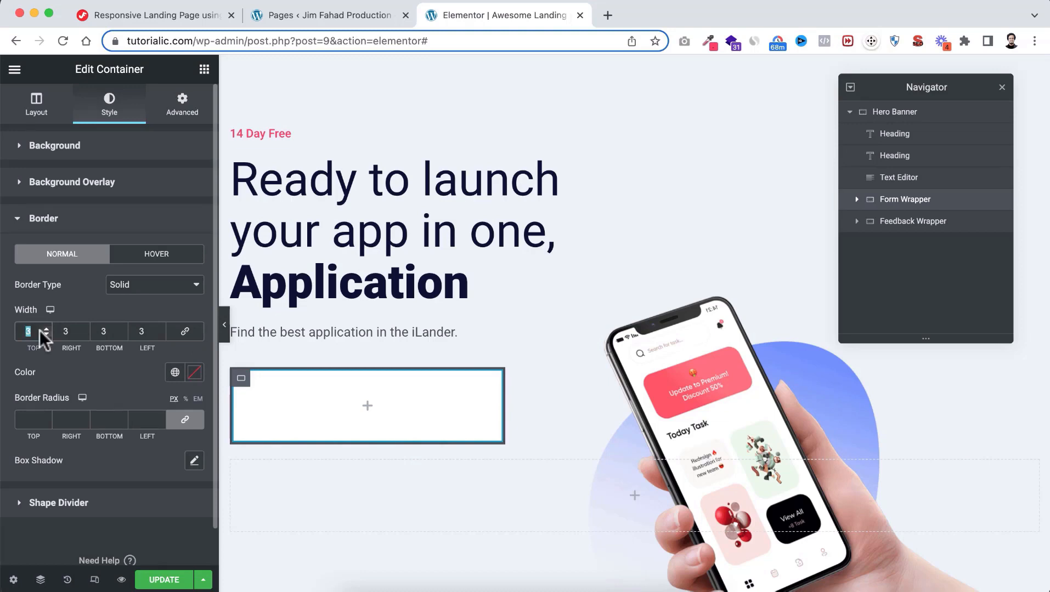
text(0)
double_click(66, 331)
text(0)
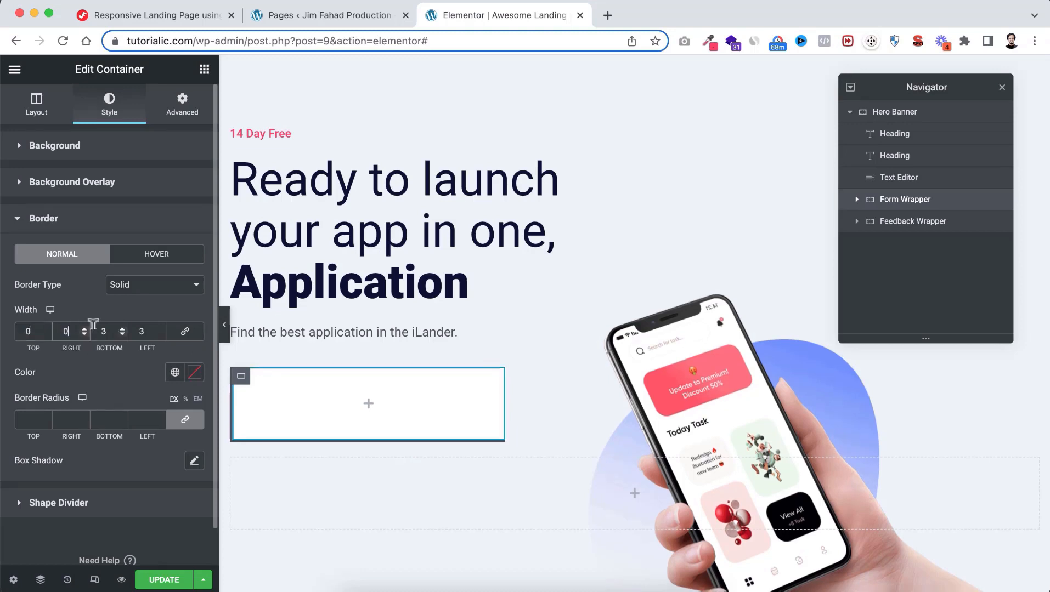
text(0)
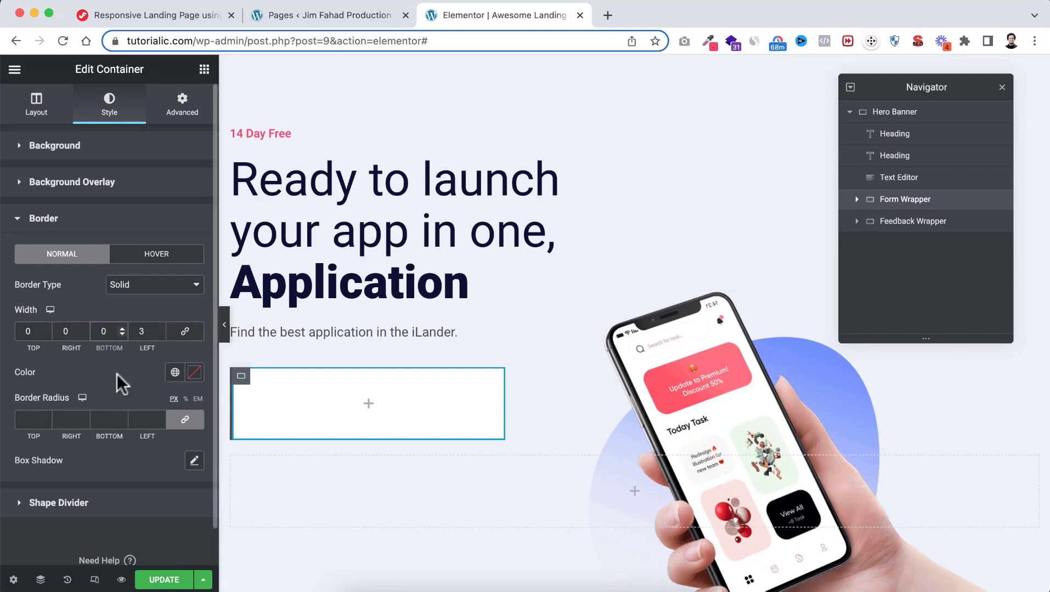
click(175, 372)
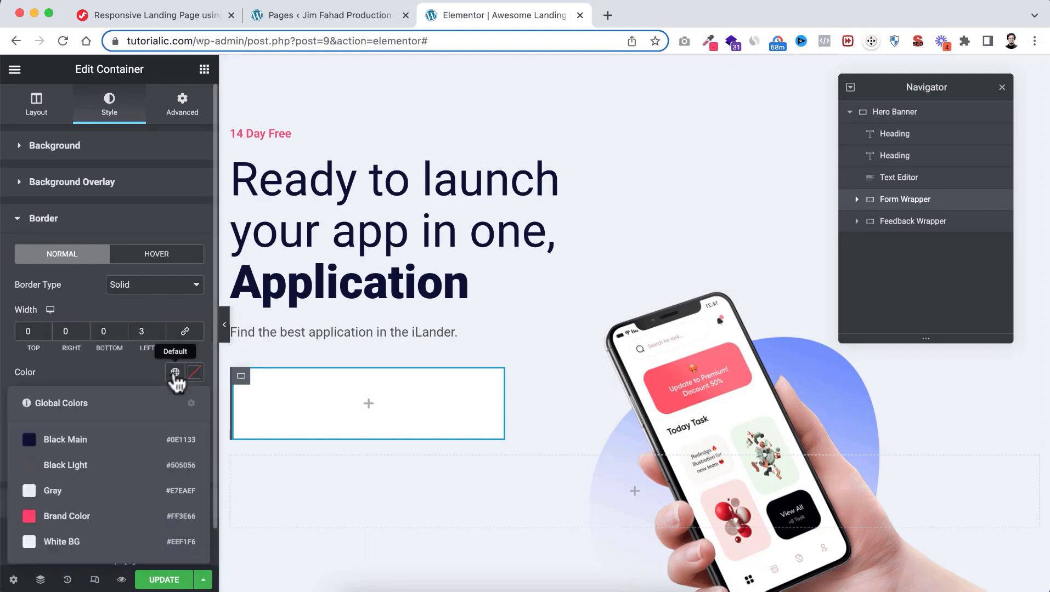
click(77, 518)
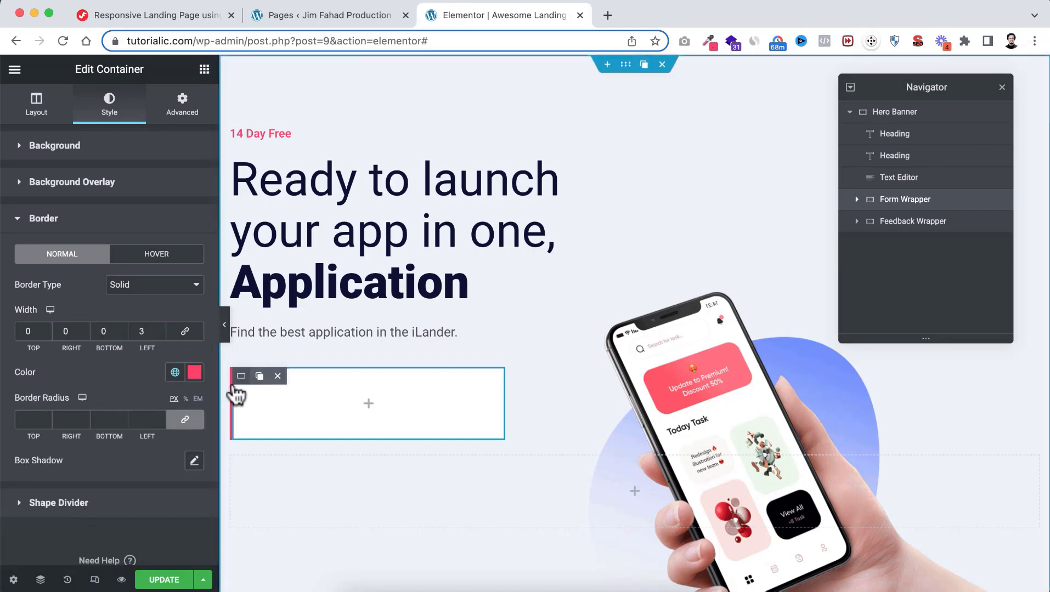
Set a 40 px border radius on all four corners
click(28, 419)
text(40)
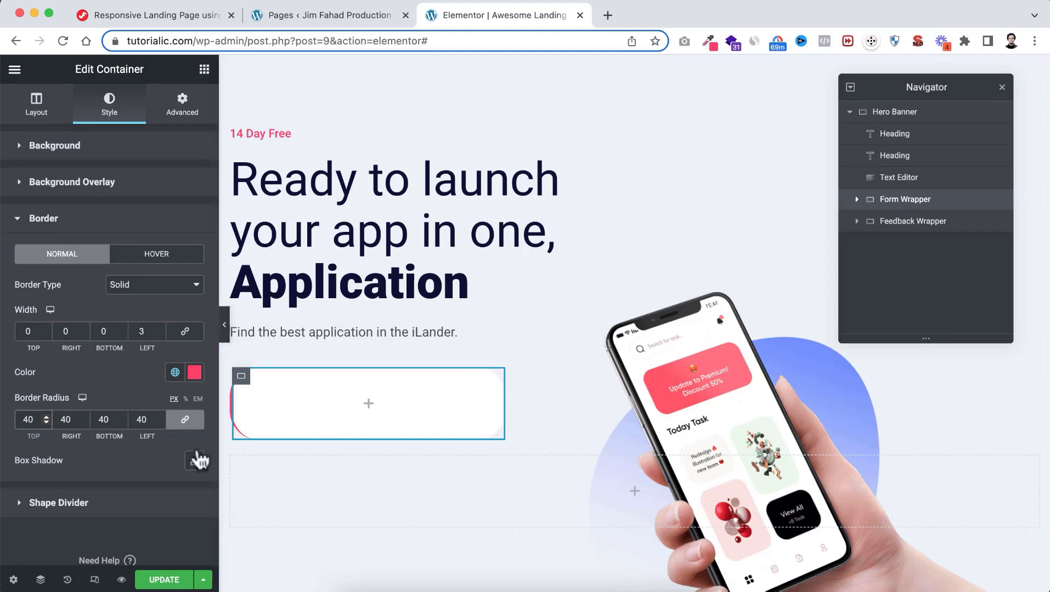
scroll(147, 455, down, 1)
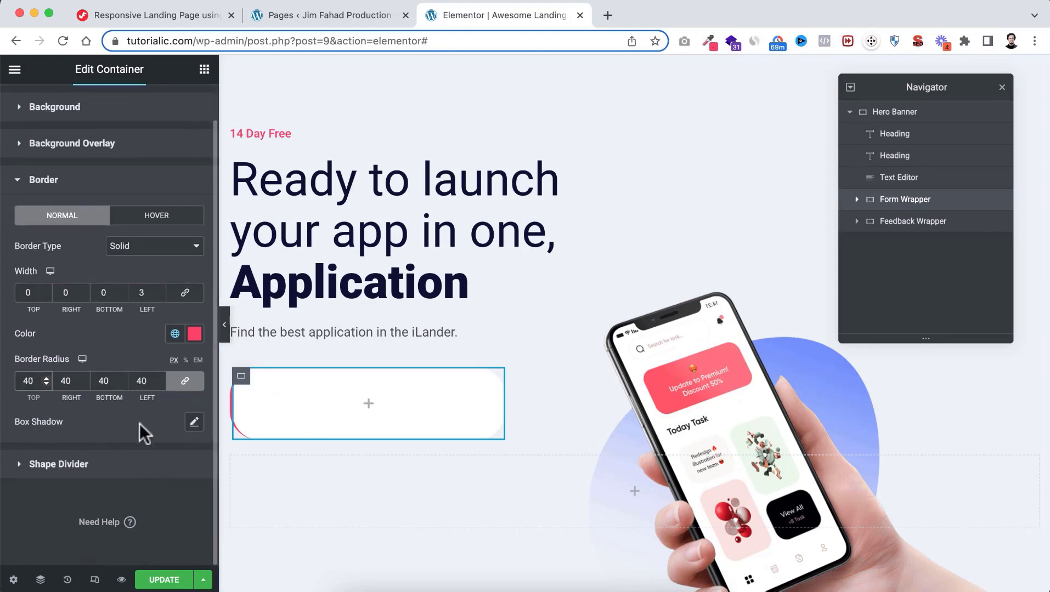
Add a Form Wrapper box shadow: alpha 0.2, vertical 15, blur 60, spread -10
click(194, 425)
scroll(135, 434, down, 2)
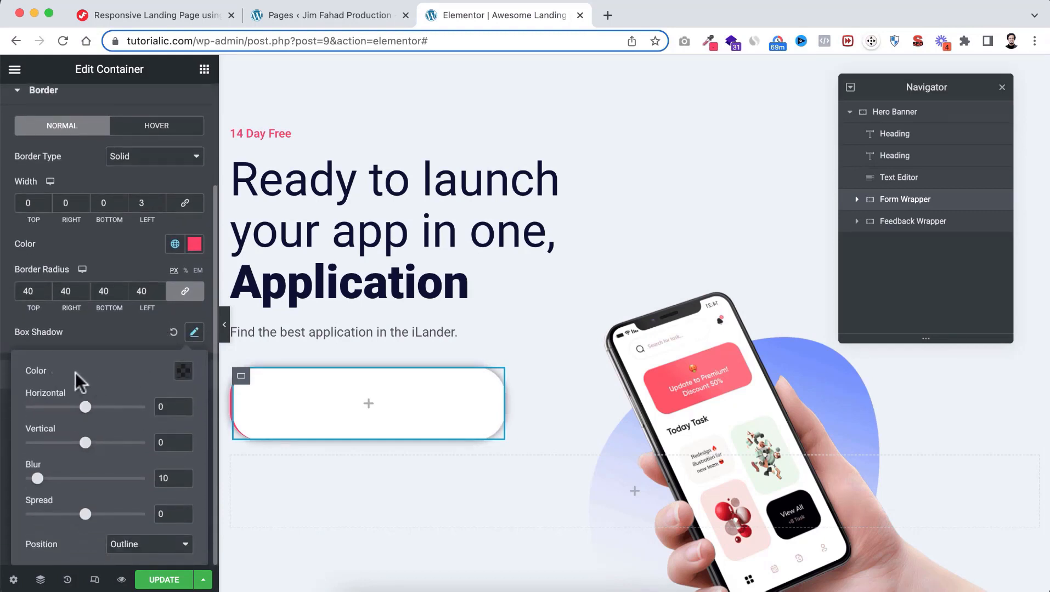
click(183, 378)
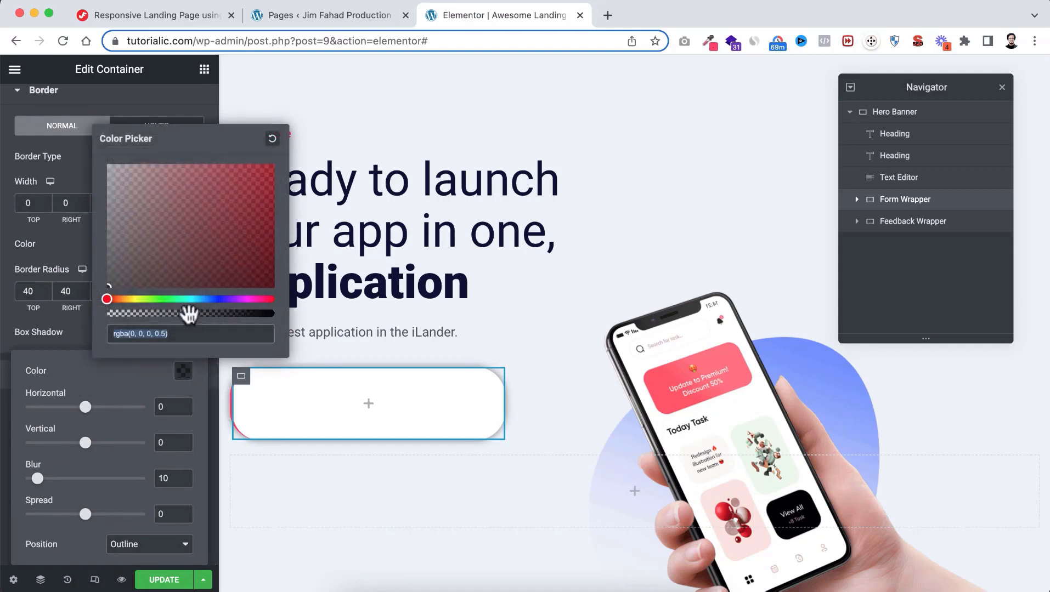
drag(189, 313, 141, 315)
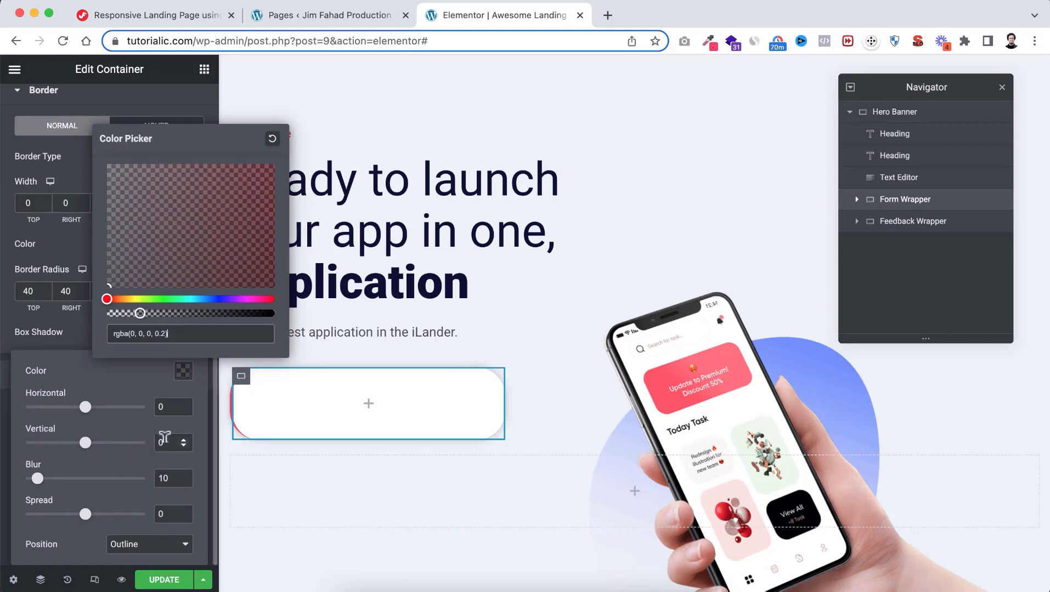
double_click(160, 443)
text(15)
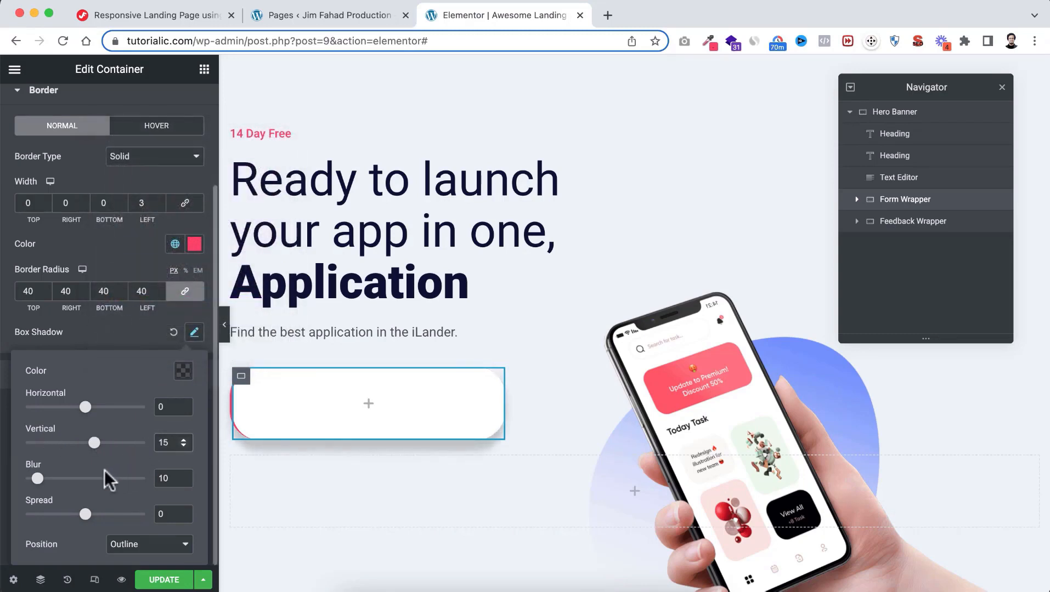
drag(163, 475, 154, 475)
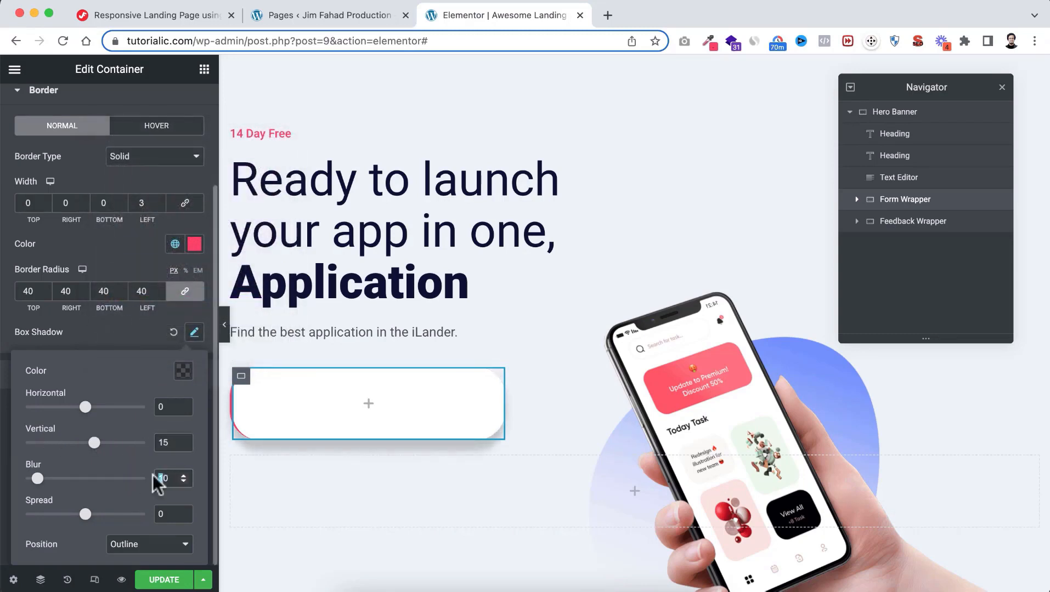
text(6)
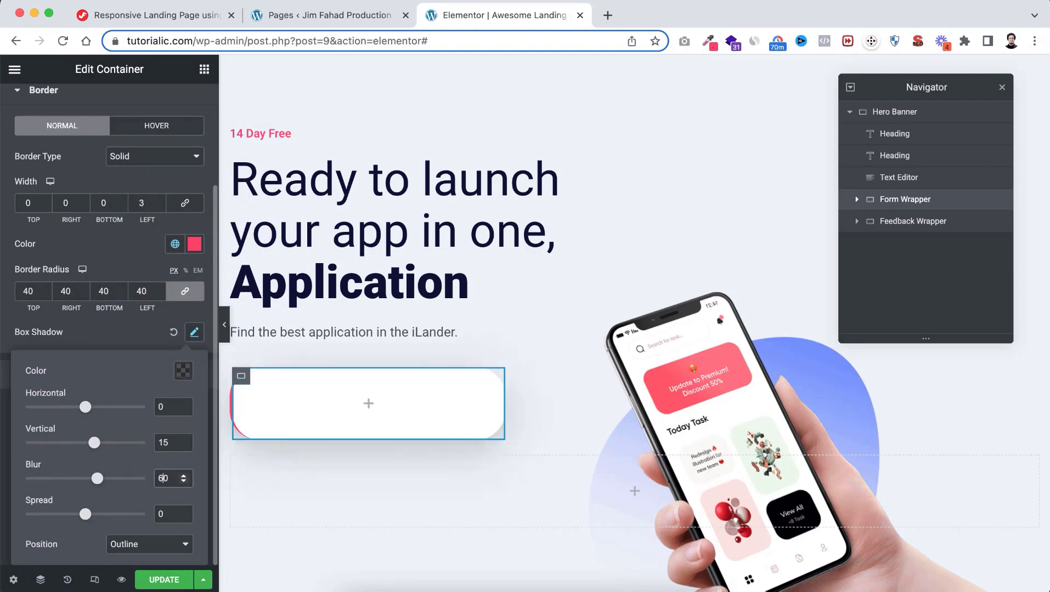
click(182, 516)
text(0)
click(125, 333)
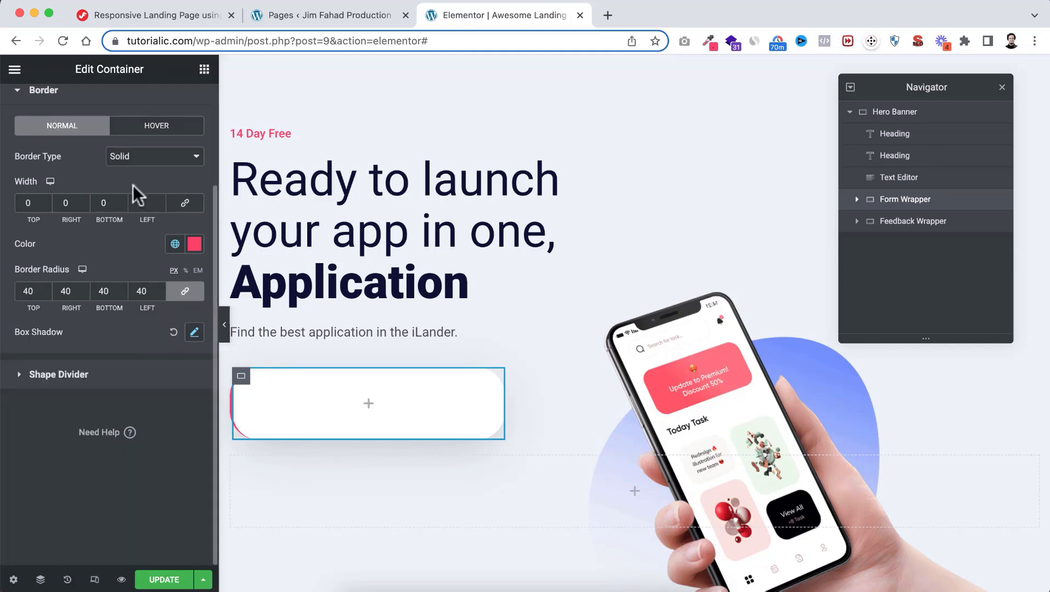
Unlink the Form Wrapper's margin and set a 20 px bottom margin
scroll(133, 184, up, 3)
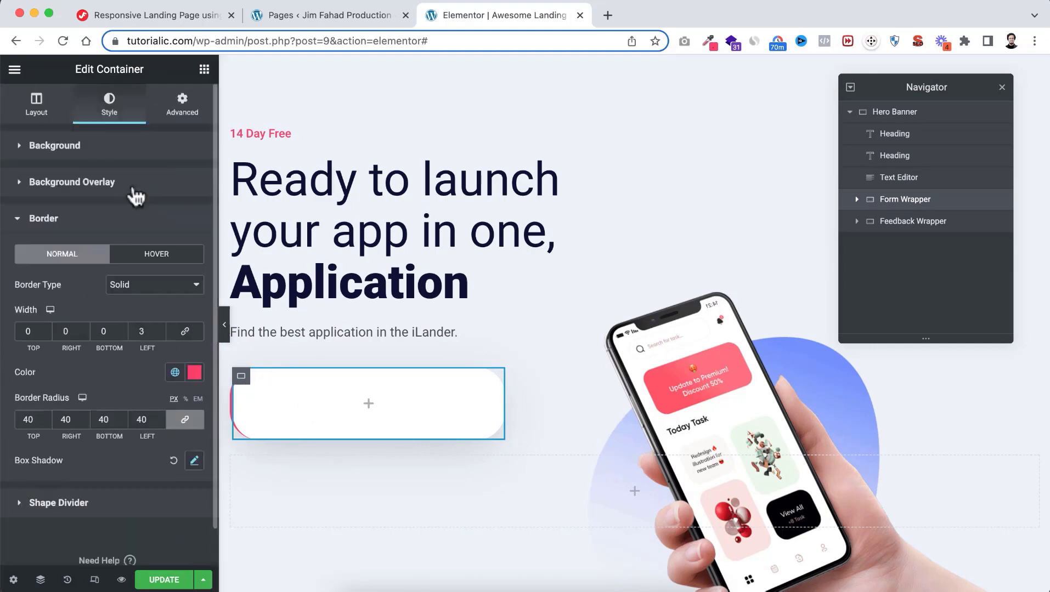
click(183, 112)
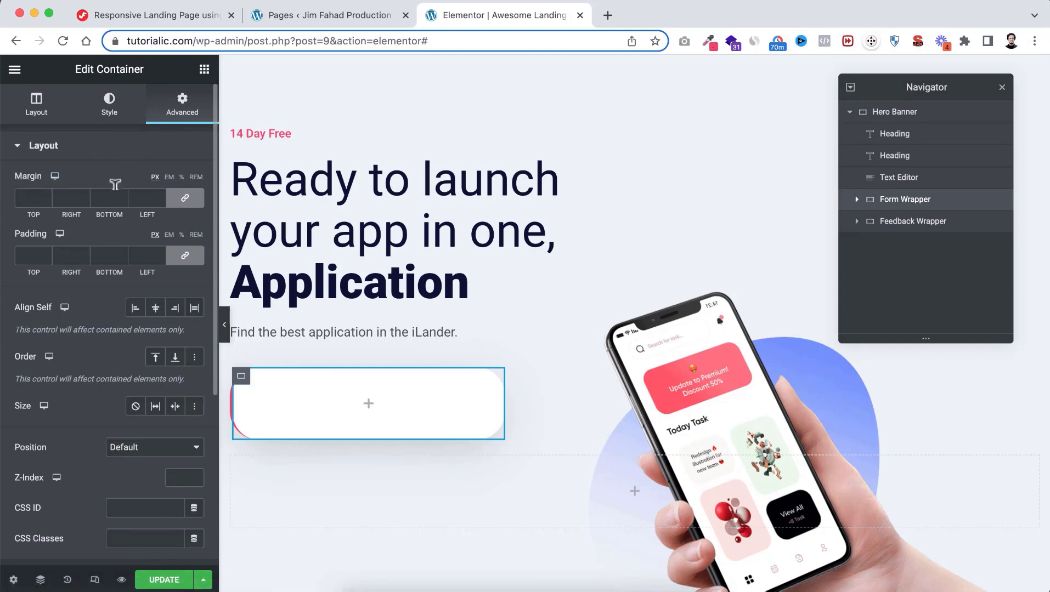
click(180, 198)
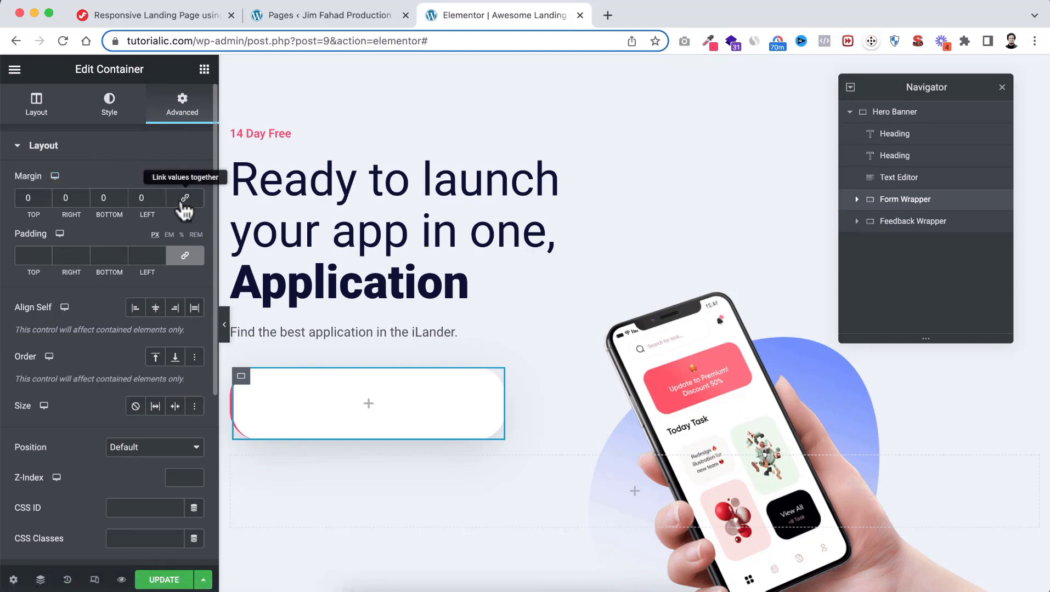
click(101, 197)
text(3)
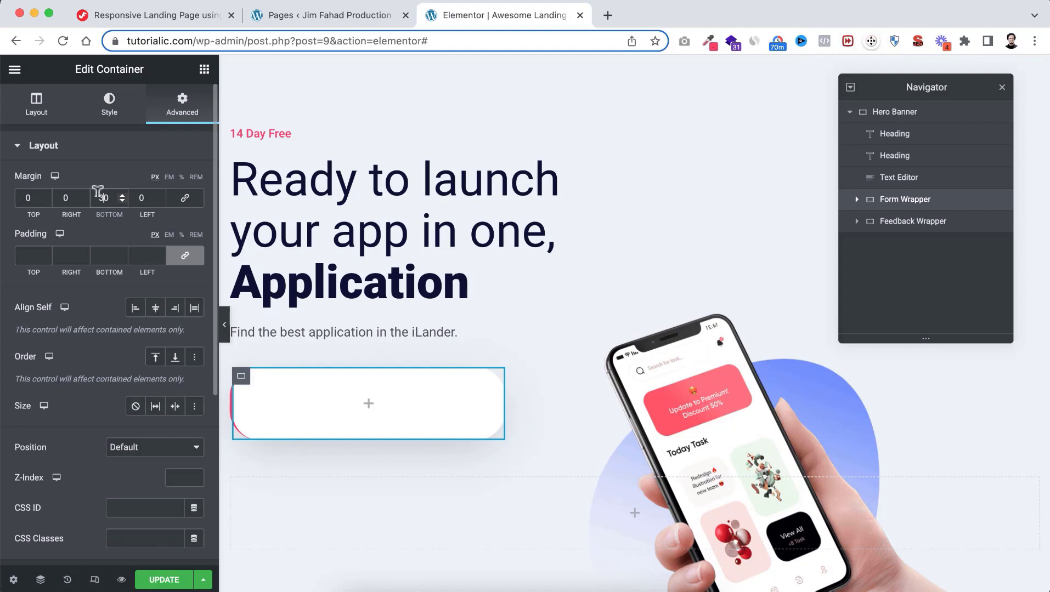
text(2)
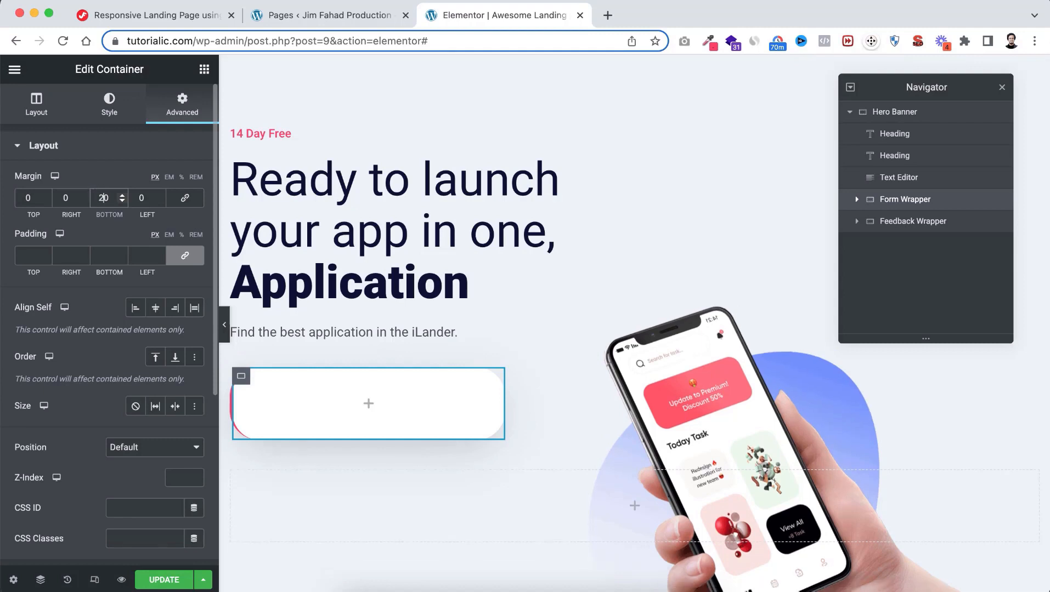
Set the padding to 20 px, then change top and bottom padding to 10 px
click(33, 250)
text(20)
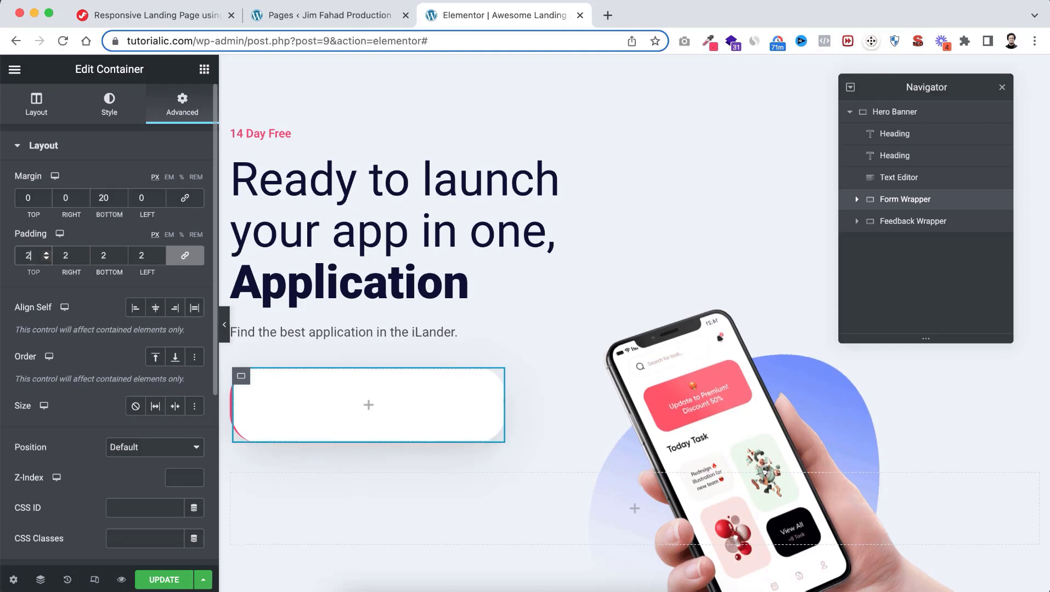
click(186, 257)
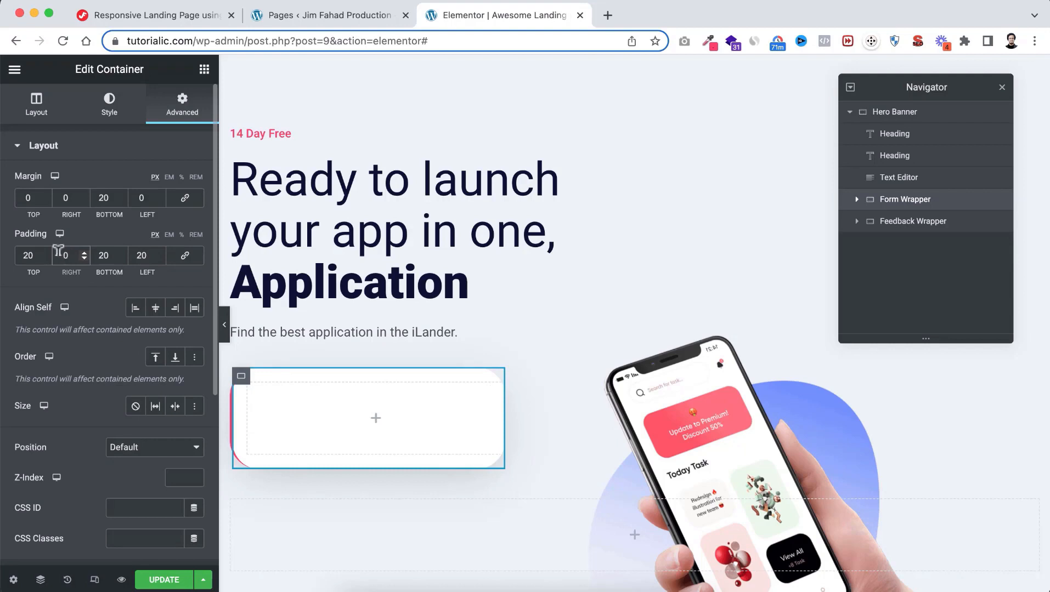
double_click(28, 255)
text(10)
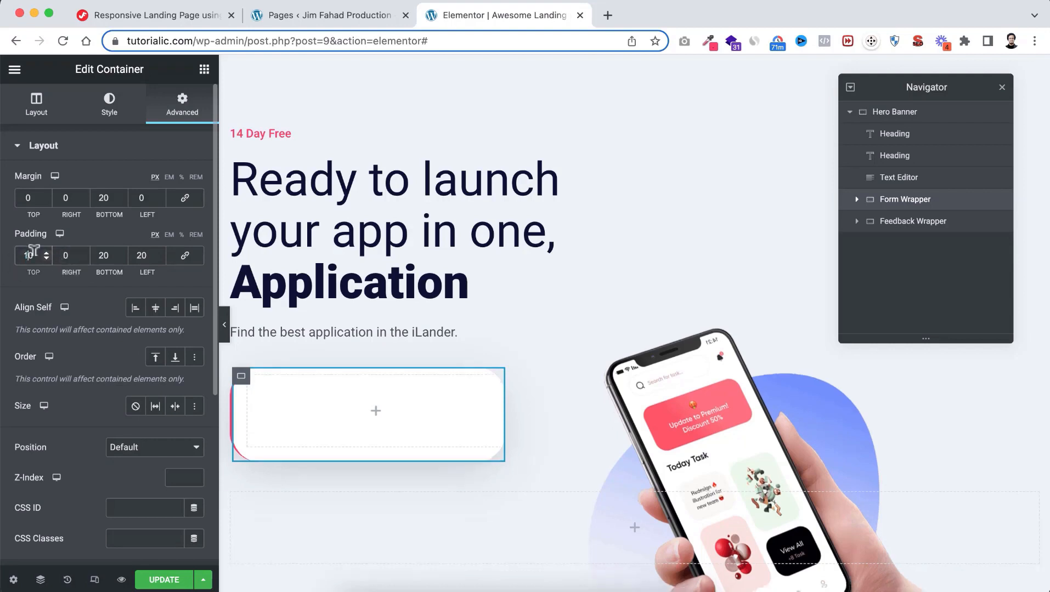
double_click(103, 255)
text(10)
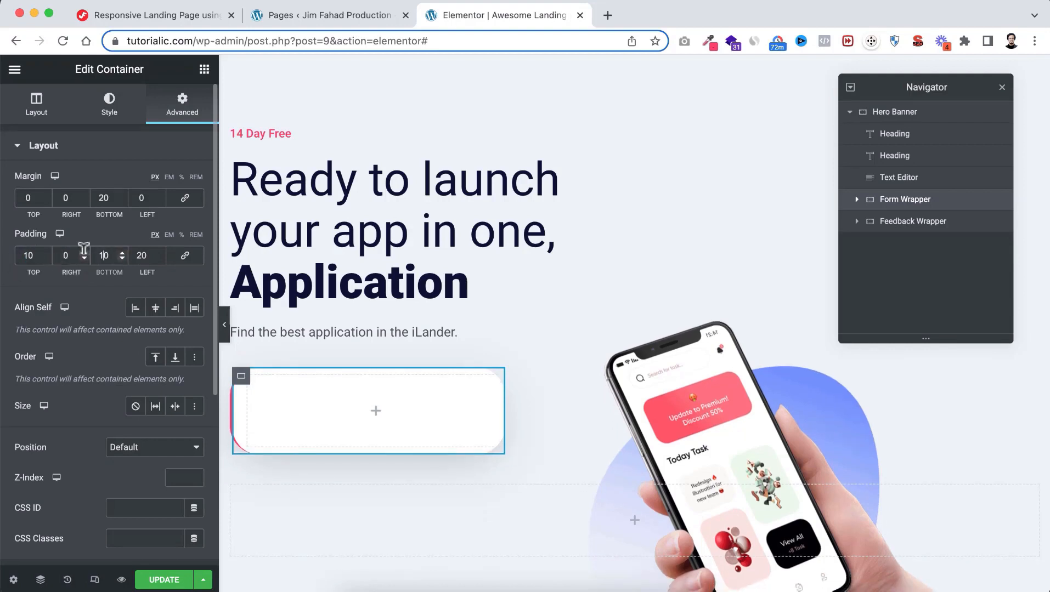
scroll(380, 414, down, 1)
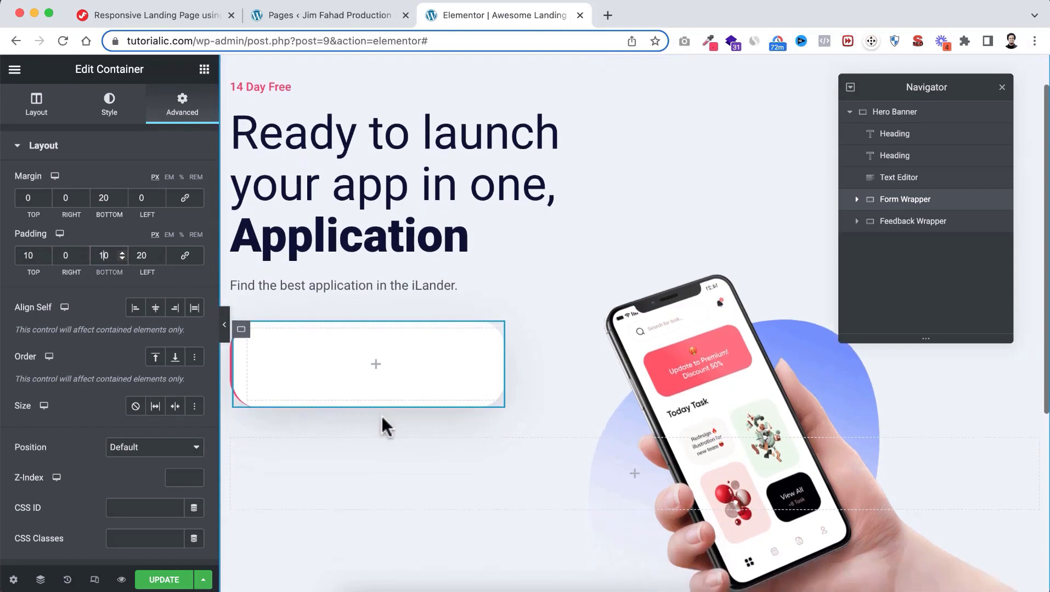
click(375, 369)
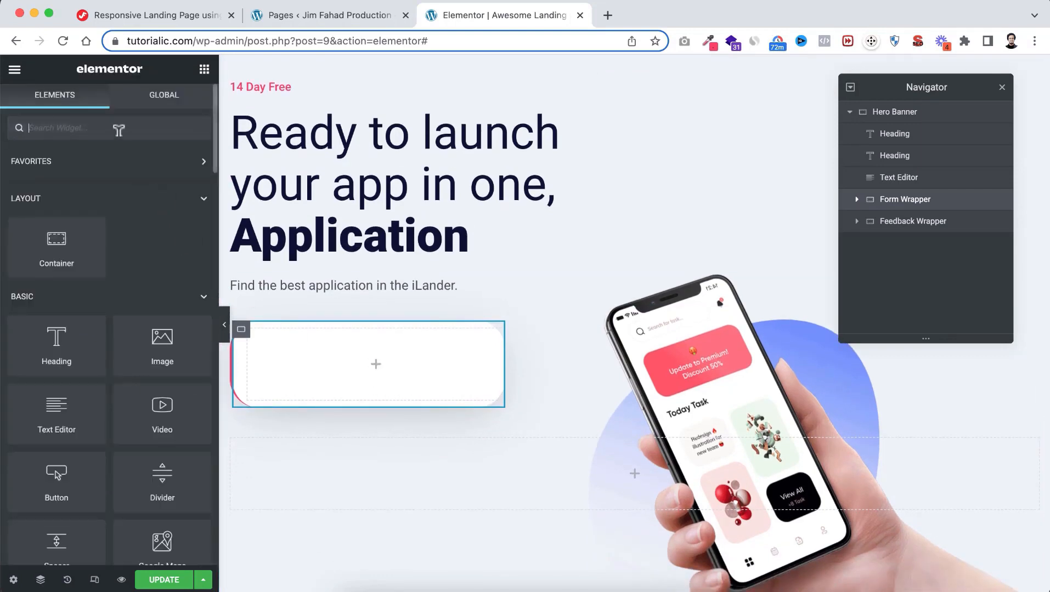
Search widgets for 'form' and drag the Form widget into the Form Wrapper
text(form)
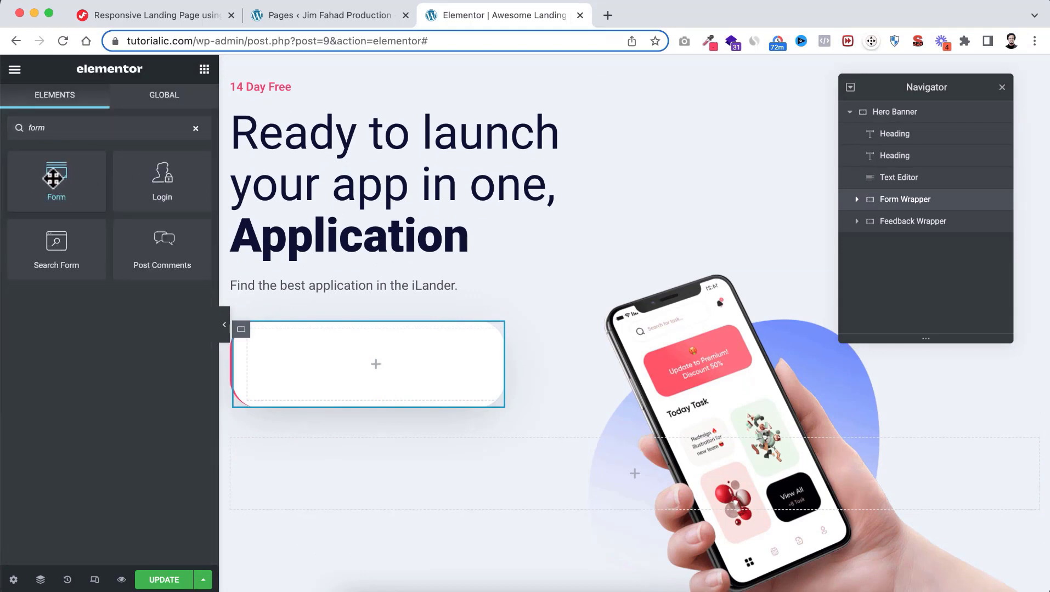
drag(51, 177, 341, 350)
scroll(341, 350, down, 2)
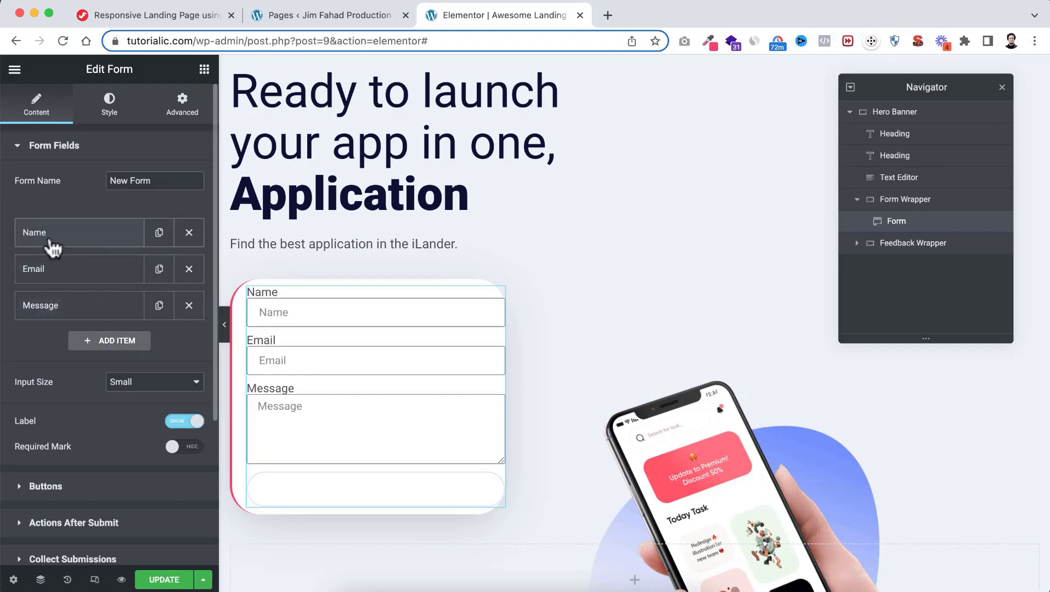
Delete the Name and Message fields and clear the Email field's label
click(190, 233)
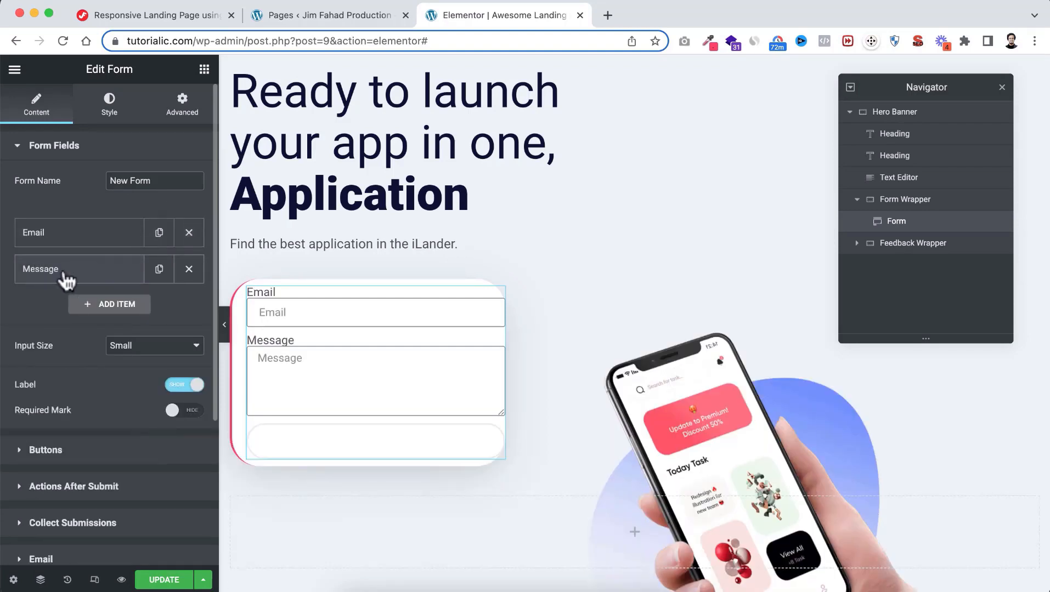
click(189, 270)
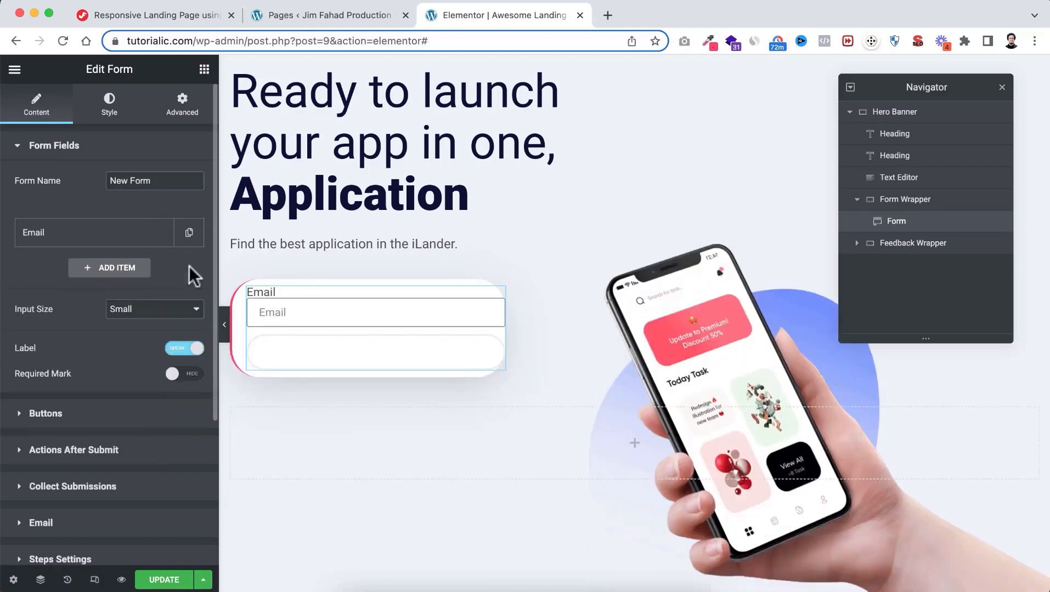
click(80, 241)
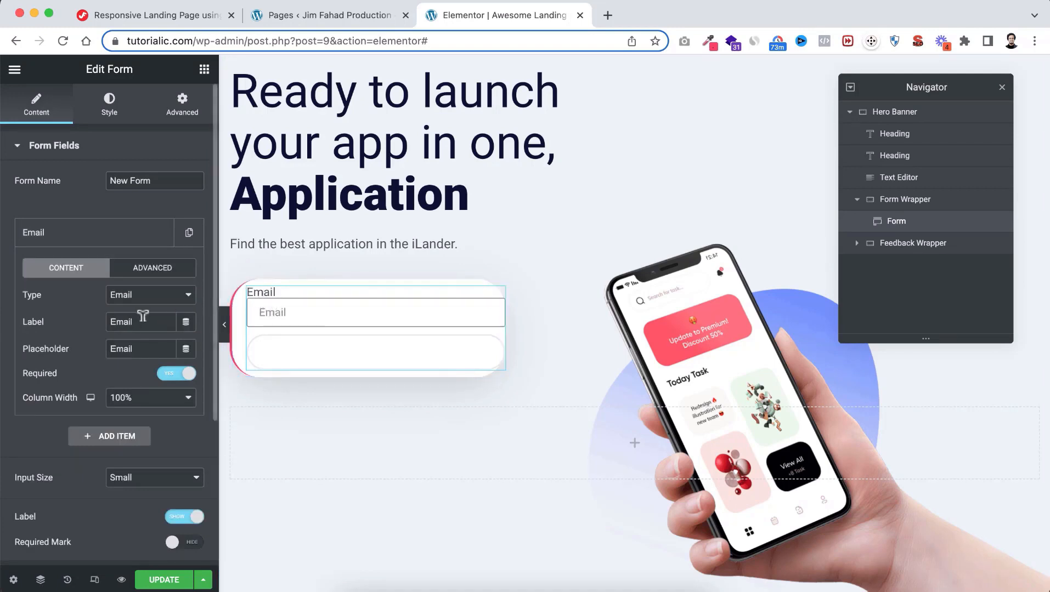
drag(143, 318, 75, 318)
key(BackSpace)
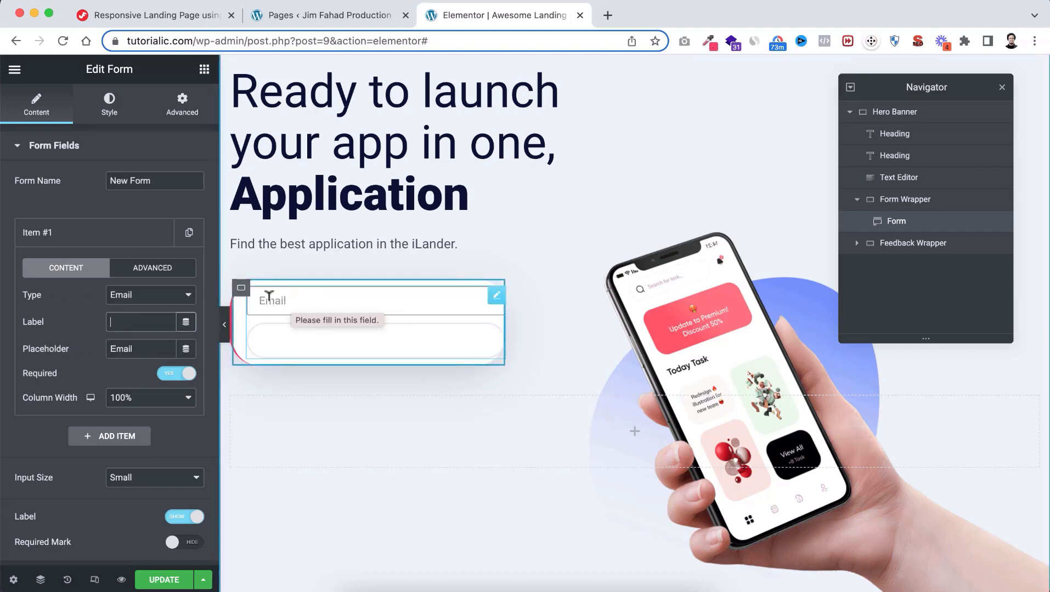
double_click(131, 346)
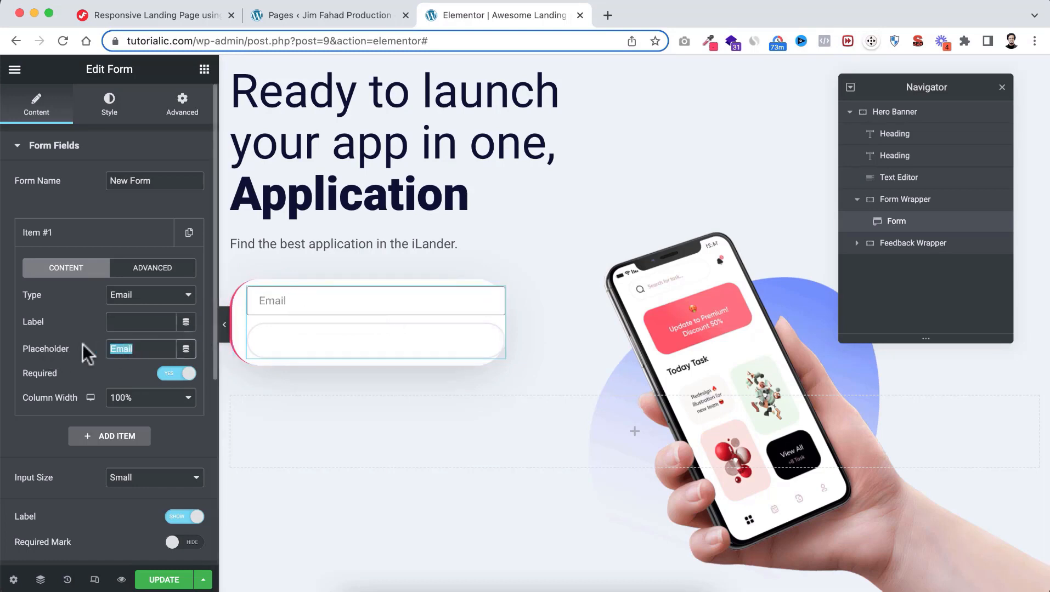
text(info@example.com)
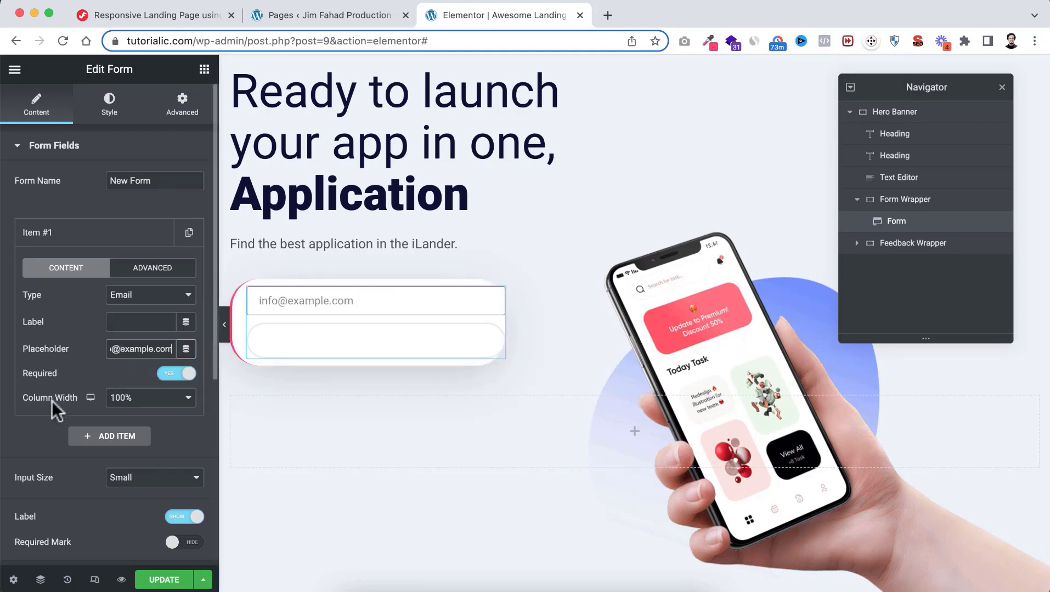
click(132, 399)
click(134, 384)
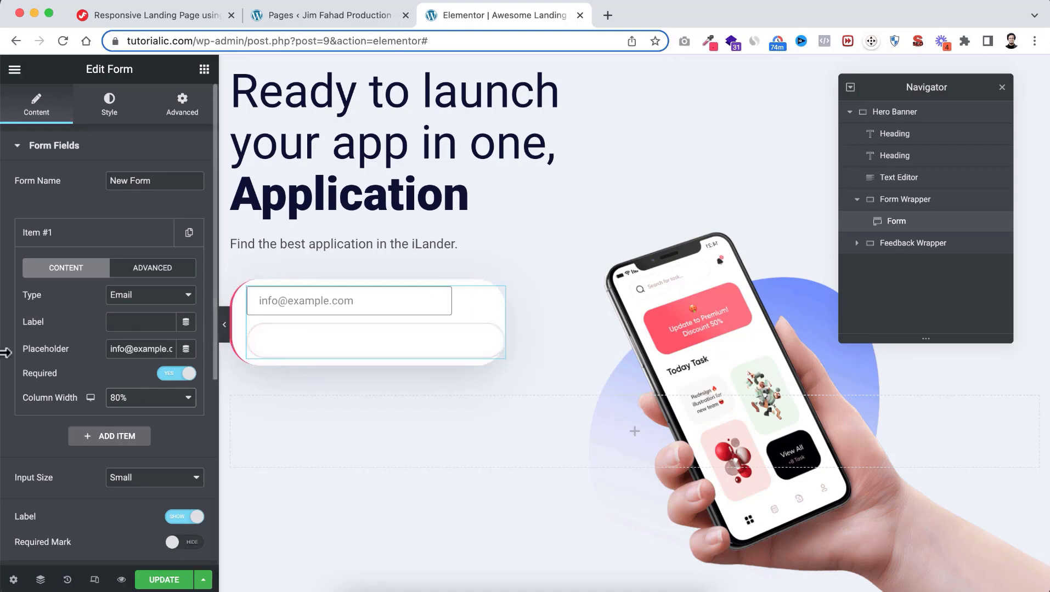
scroll(26, 437, down, 5)
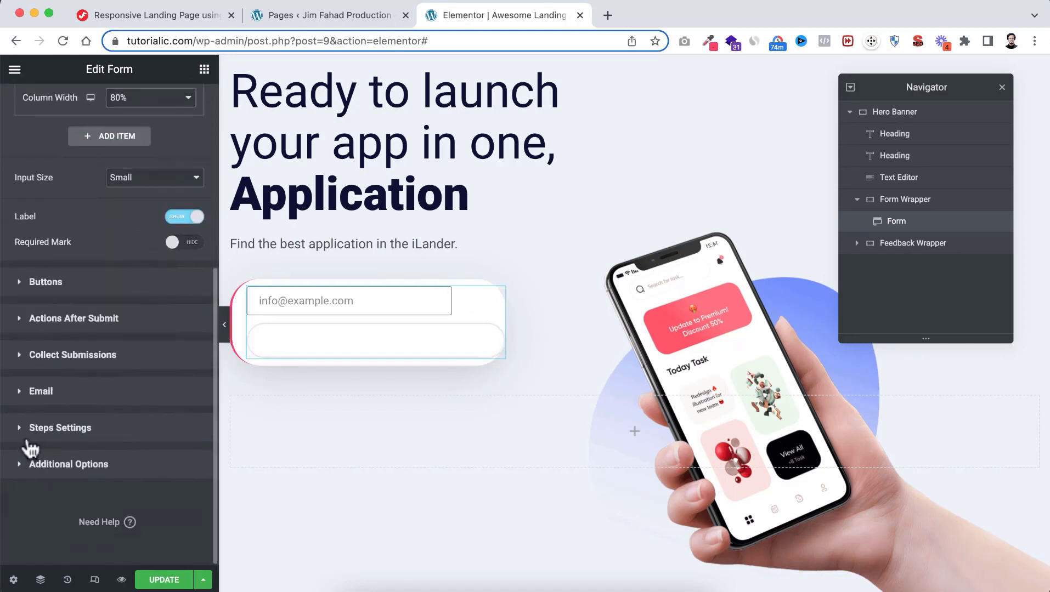
Set the submit button's column width to 20% and delete its 'Send' label
click(46, 282)
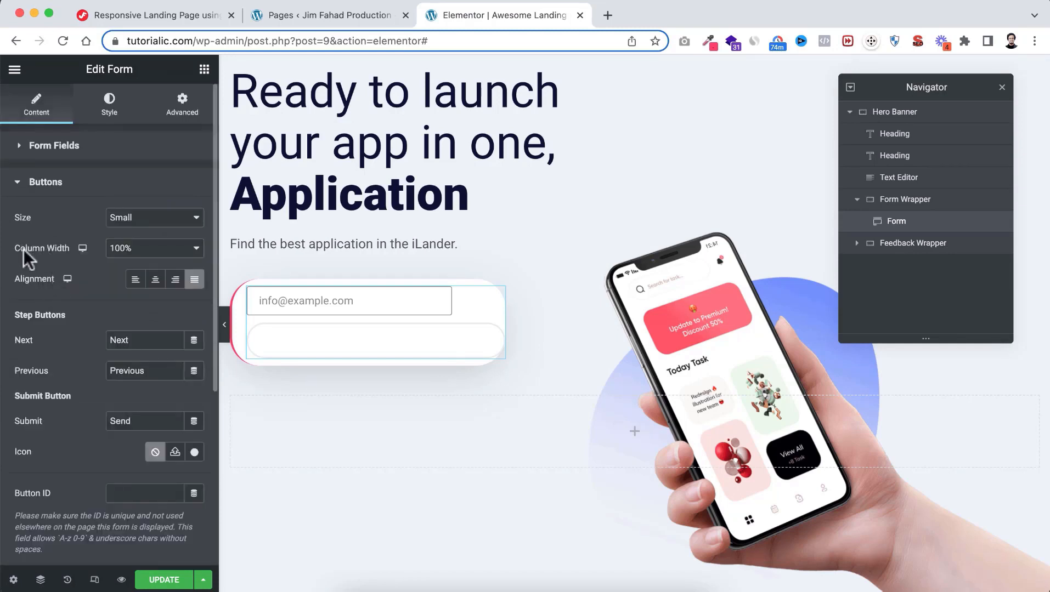
click(133, 248)
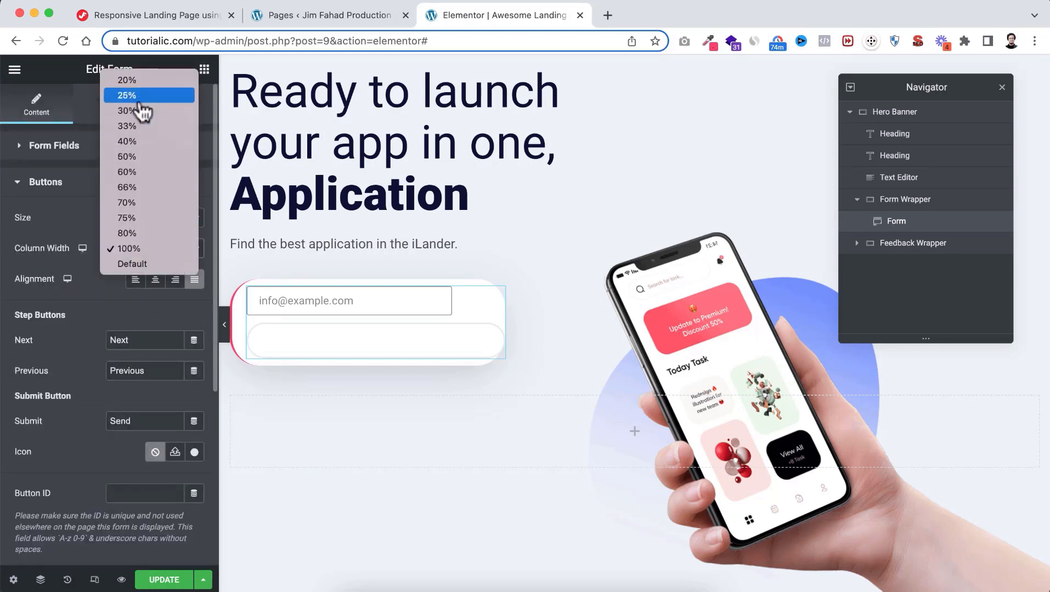
click(137, 80)
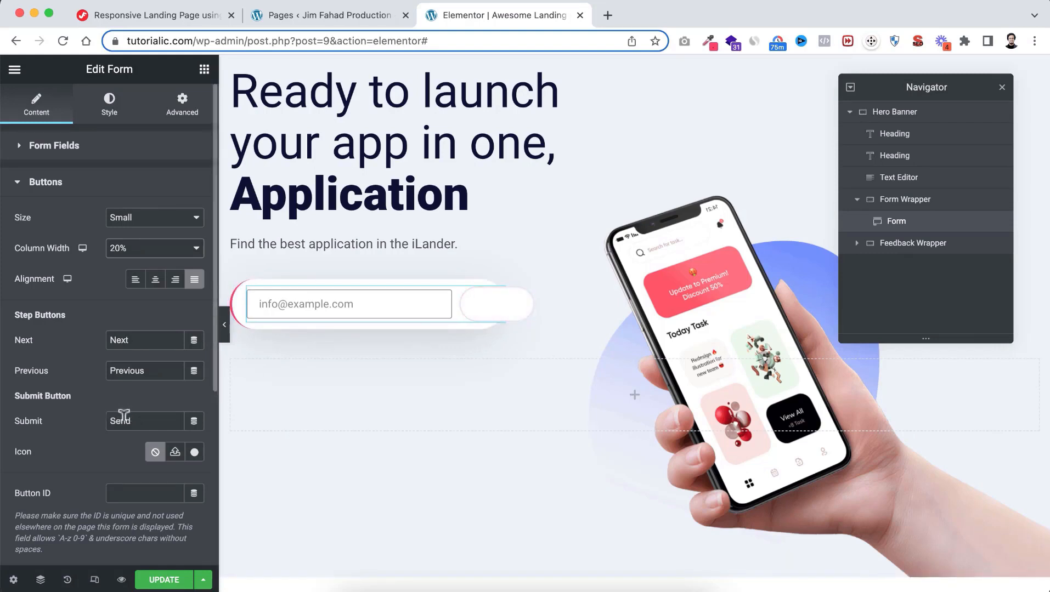
drag(137, 420, 98, 428)
key(BackSpace)
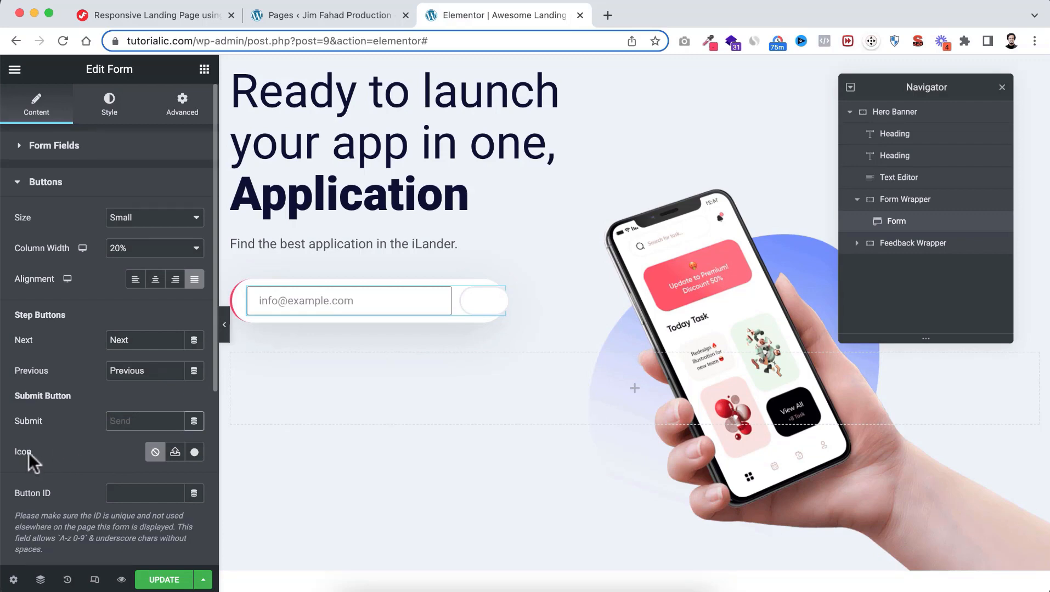
click(194, 451)
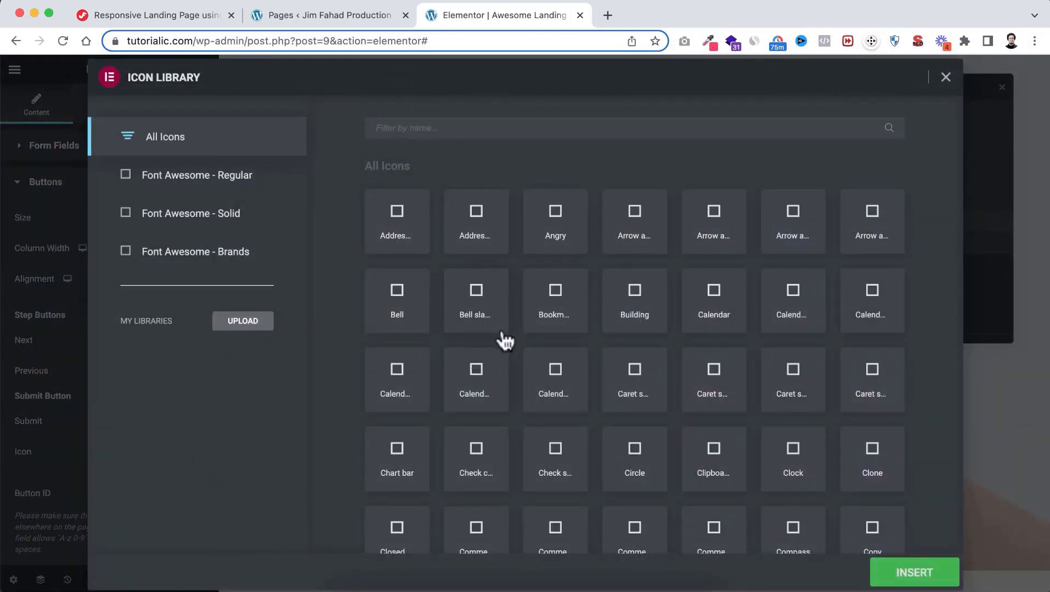
Insert the 'Arrow right' icon on the submit button from the Icon Library
click(435, 126)
text(a)
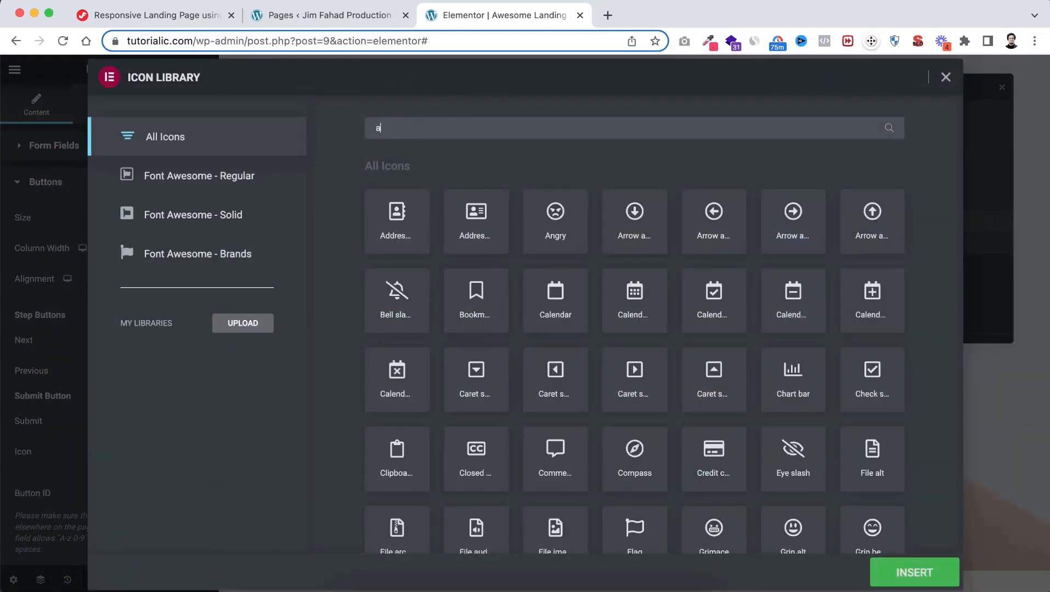
text(rrow)
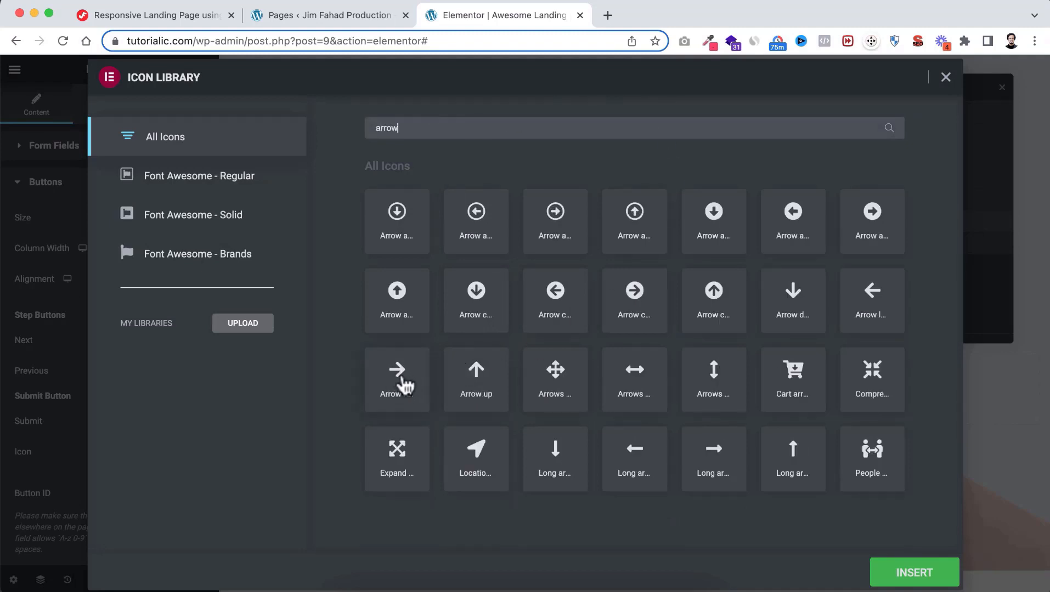
click(403, 379)
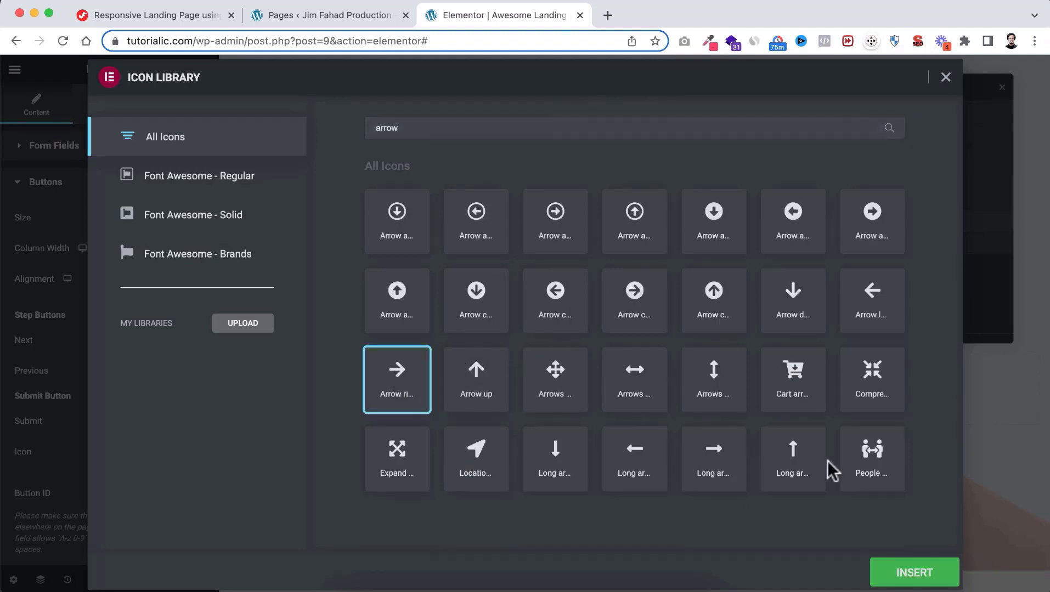
click(894, 574)
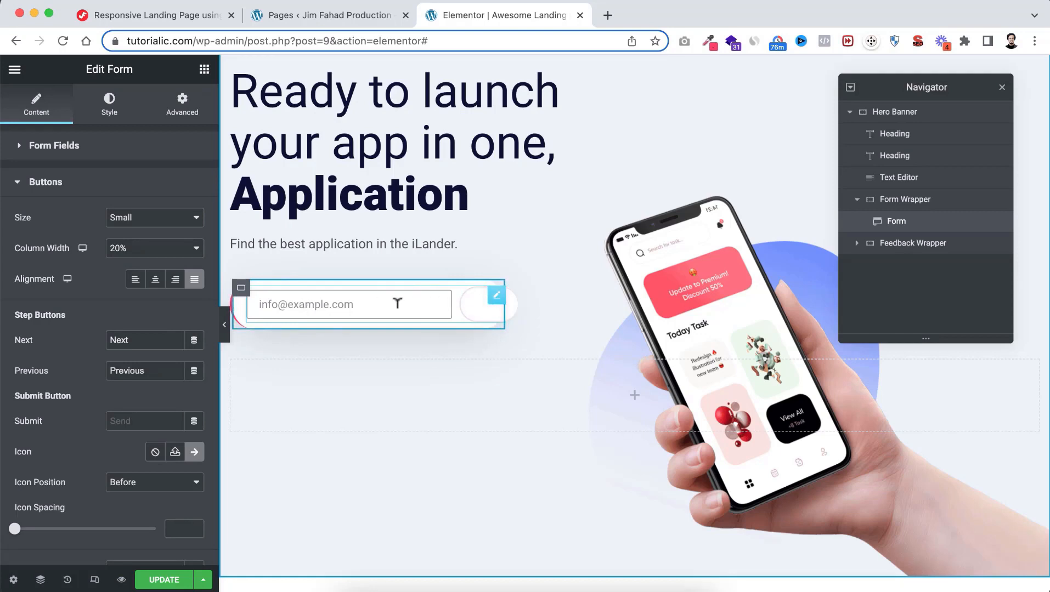
Go to the form's Style tab and expand the Field section
click(109, 105)
scroll(74, 393, down, 1)
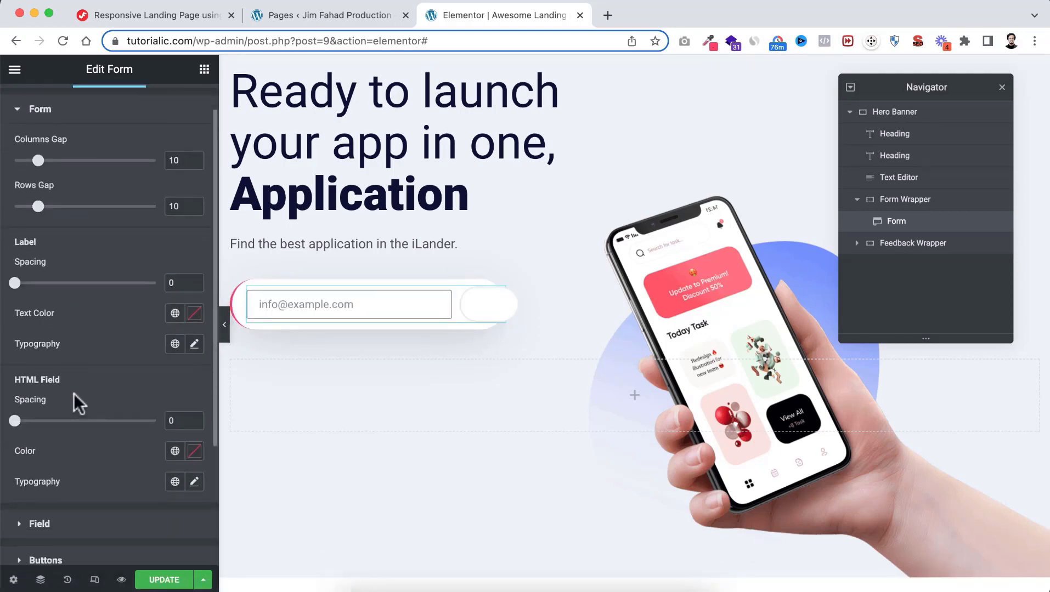
scroll(74, 393, down, 3)
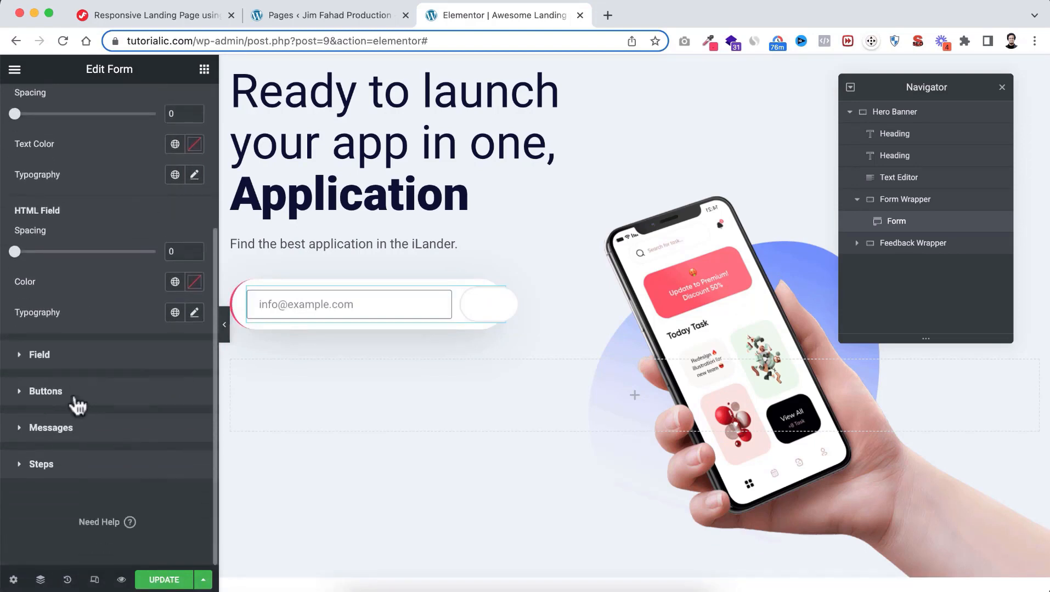
click(48, 361)
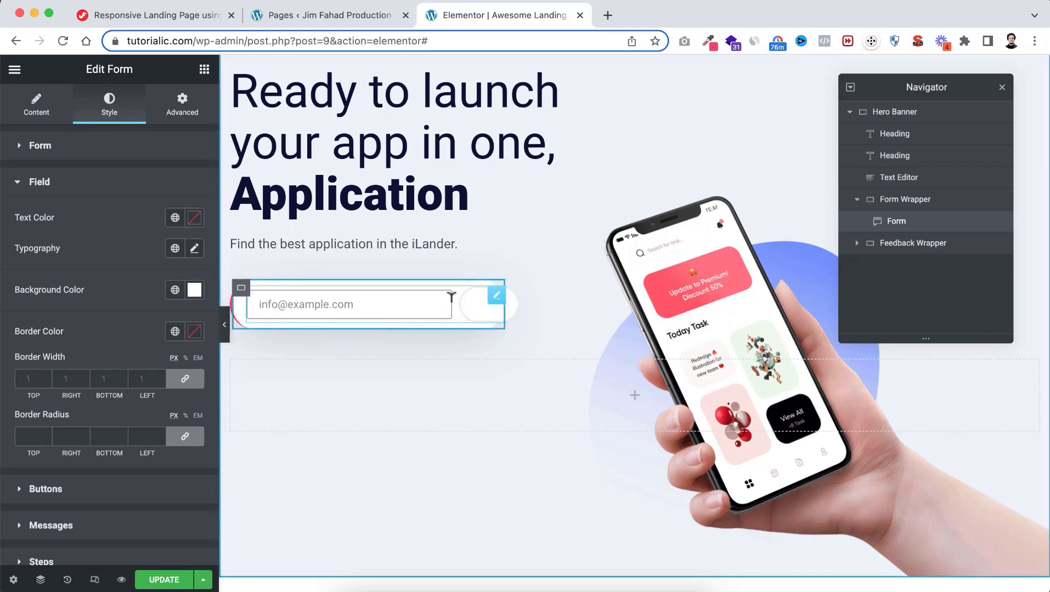
Set the email field's border width to 0 on all sides
click(32, 378)
text(0)
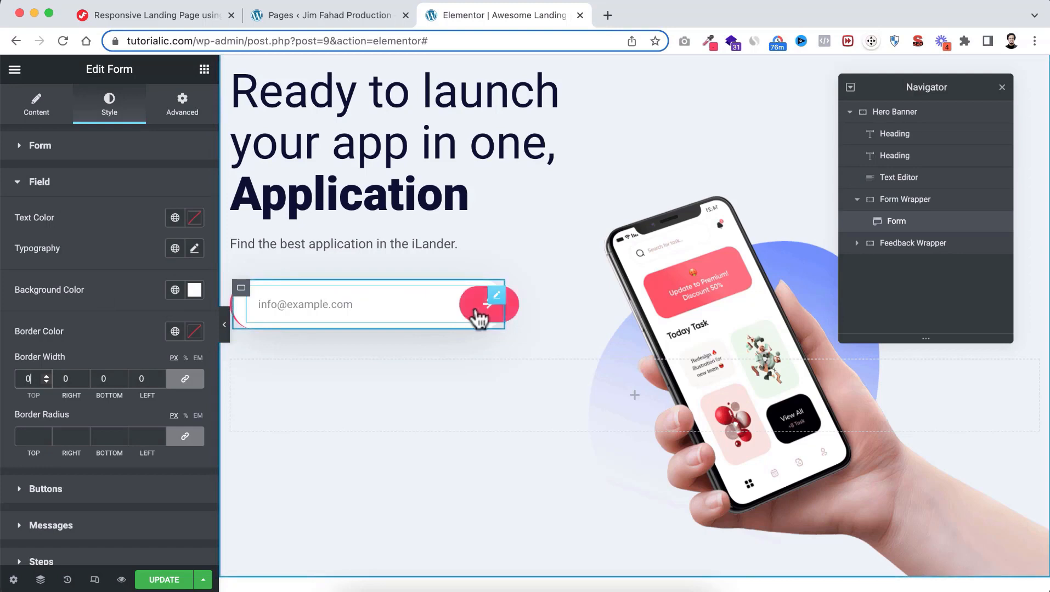
scroll(103, 468, down, 1)
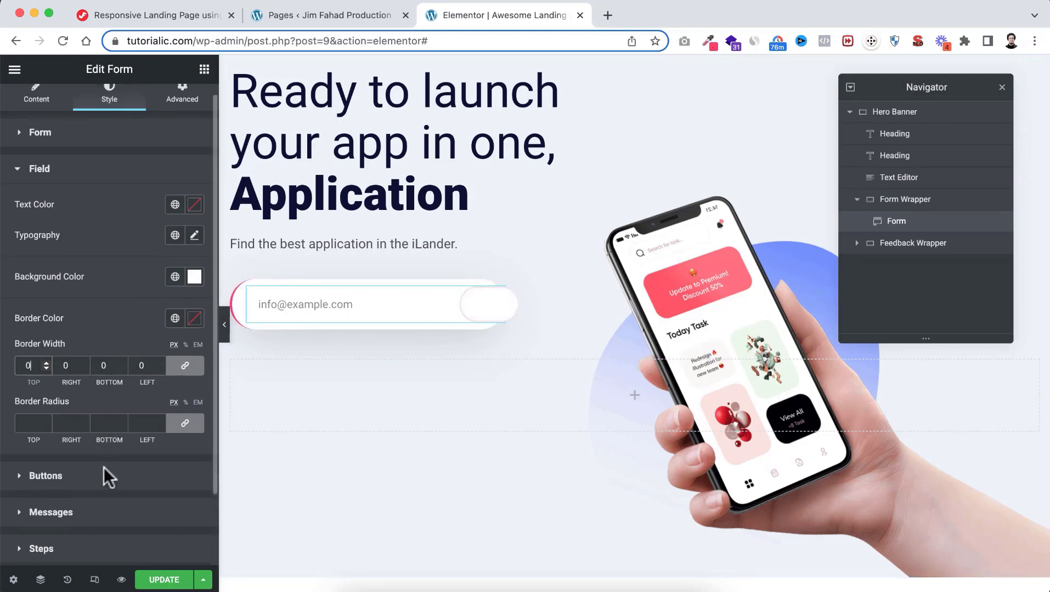
scroll(103, 467, down, 1)
click(51, 428)
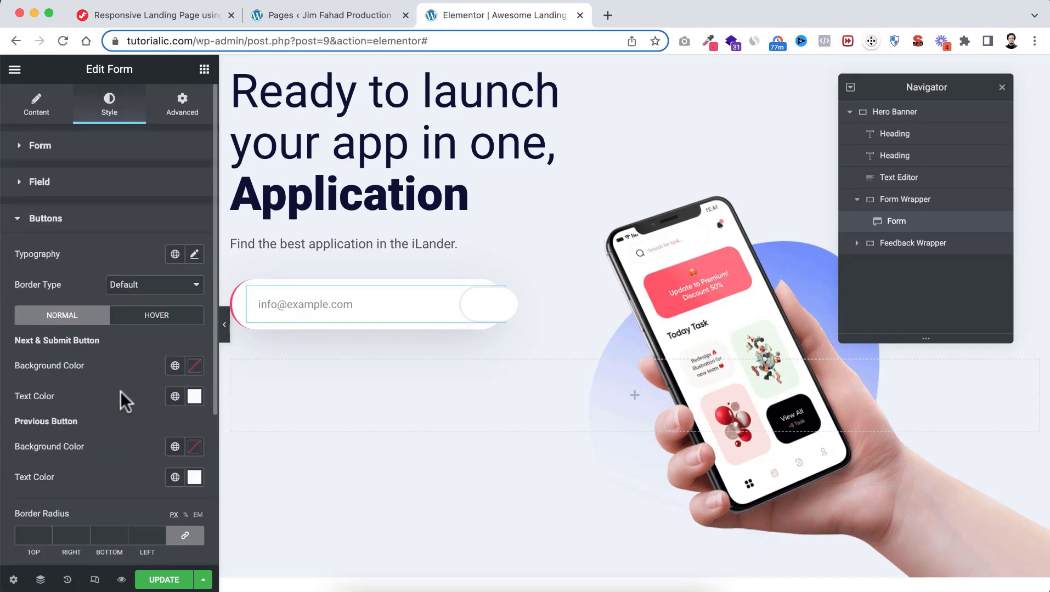
Set the button text to Brand Color and its normal background to fully transparent
click(175, 397)
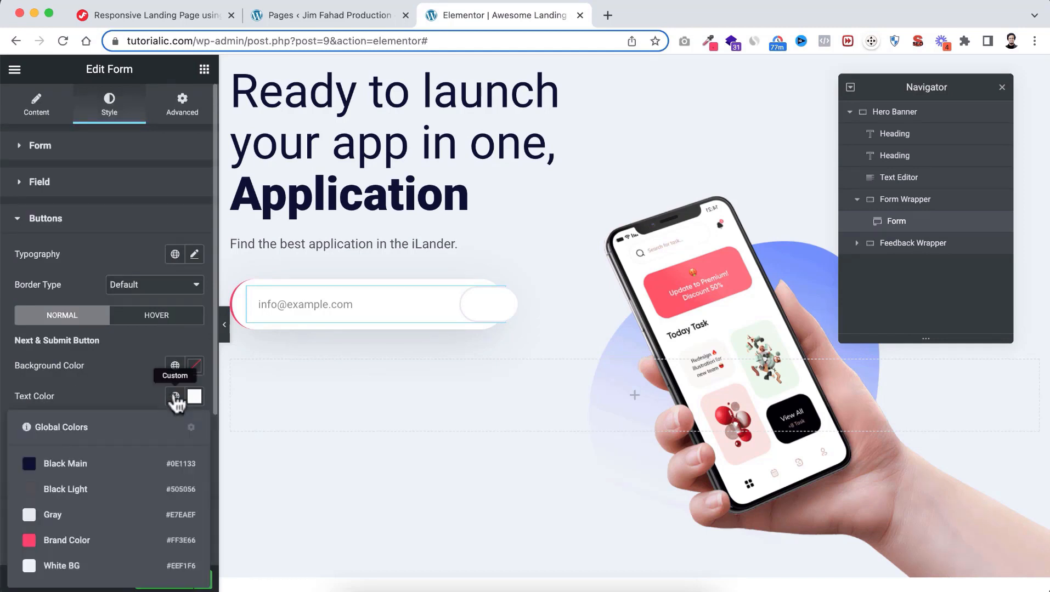
click(77, 540)
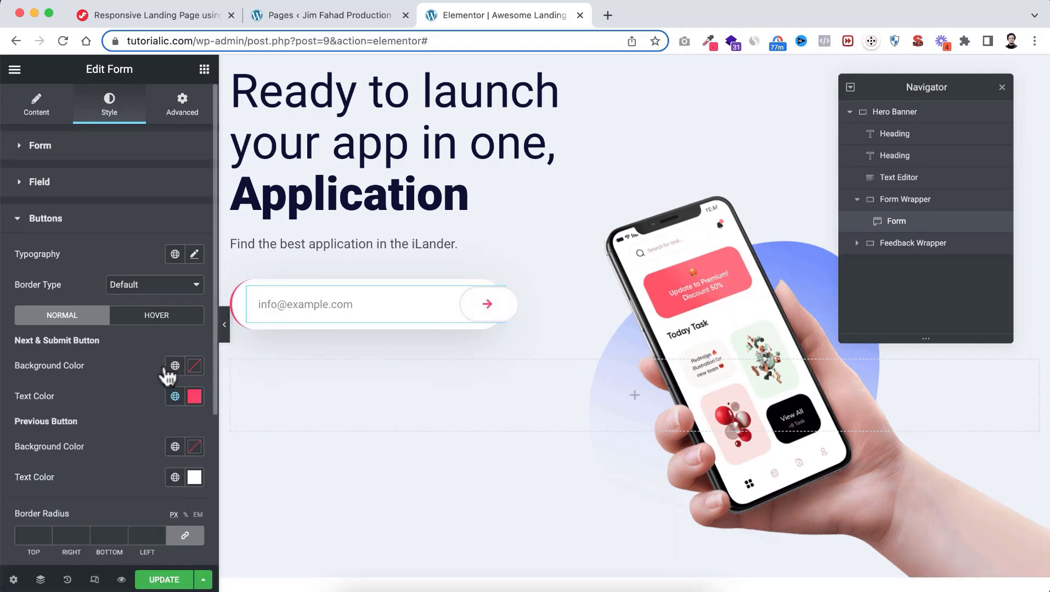
click(195, 365)
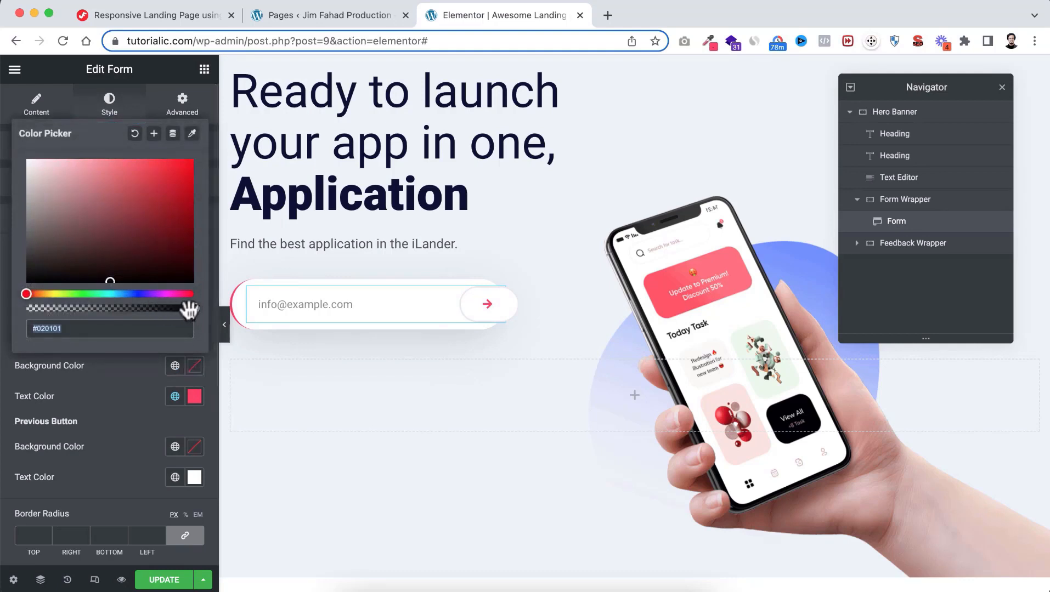
drag(193, 309, 11, 310)
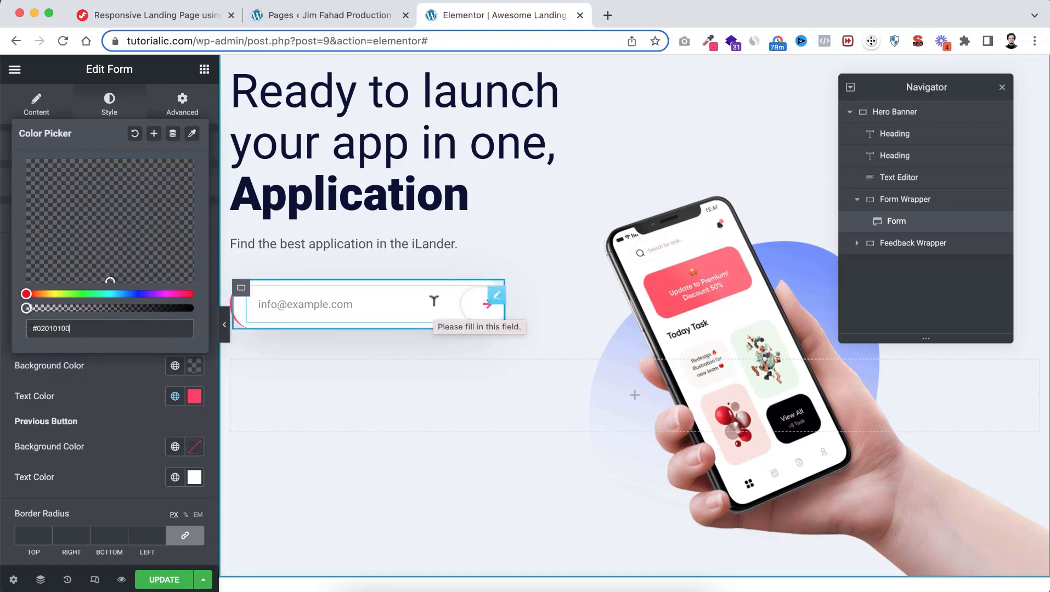
click(136, 380)
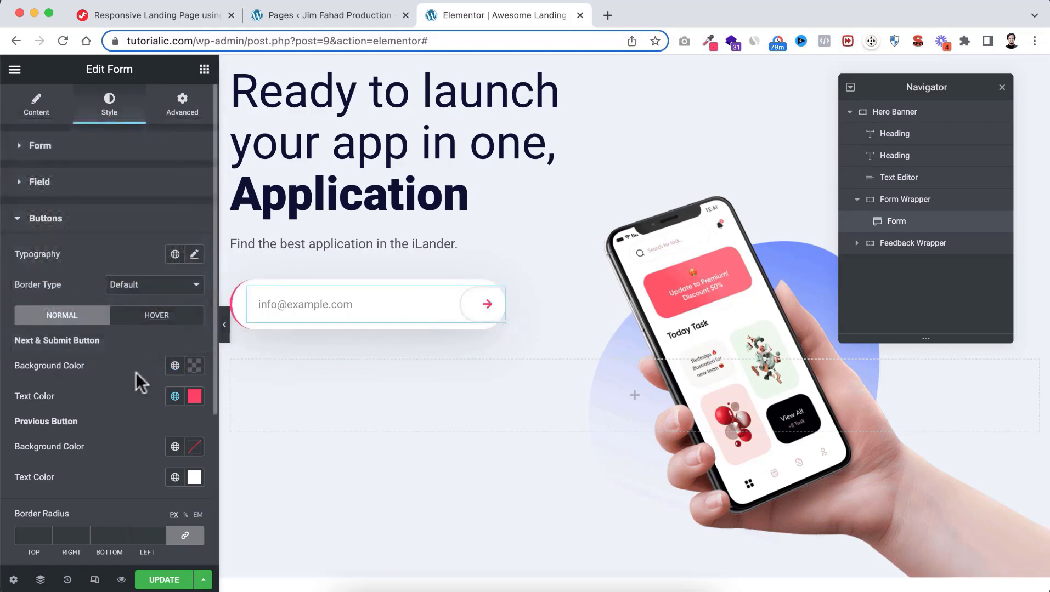
click(157, 318)
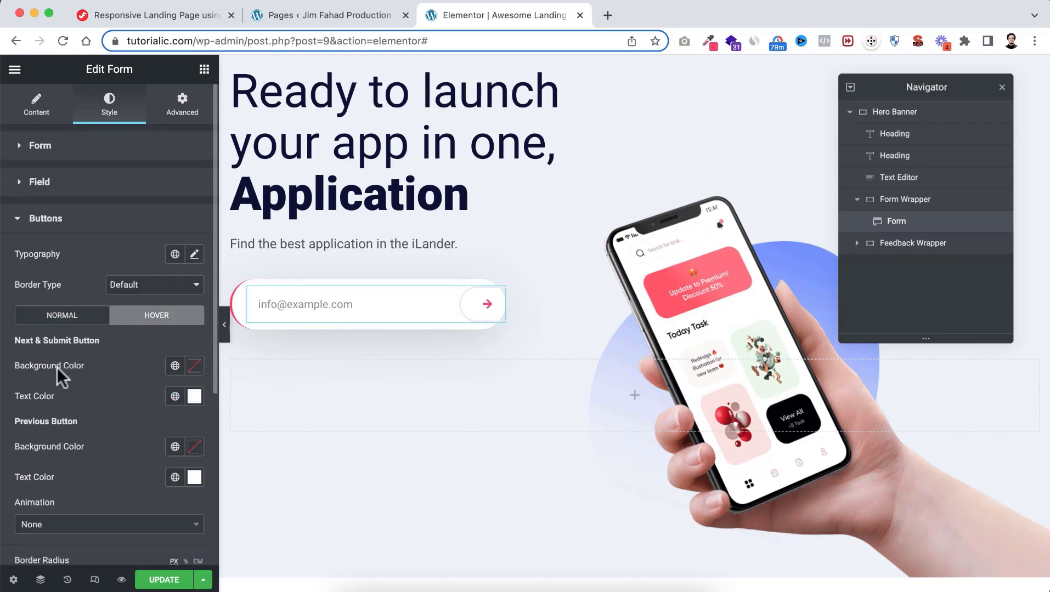
On hover, make the button background fully transparent and the arrow Brand Color
click(194, 366)
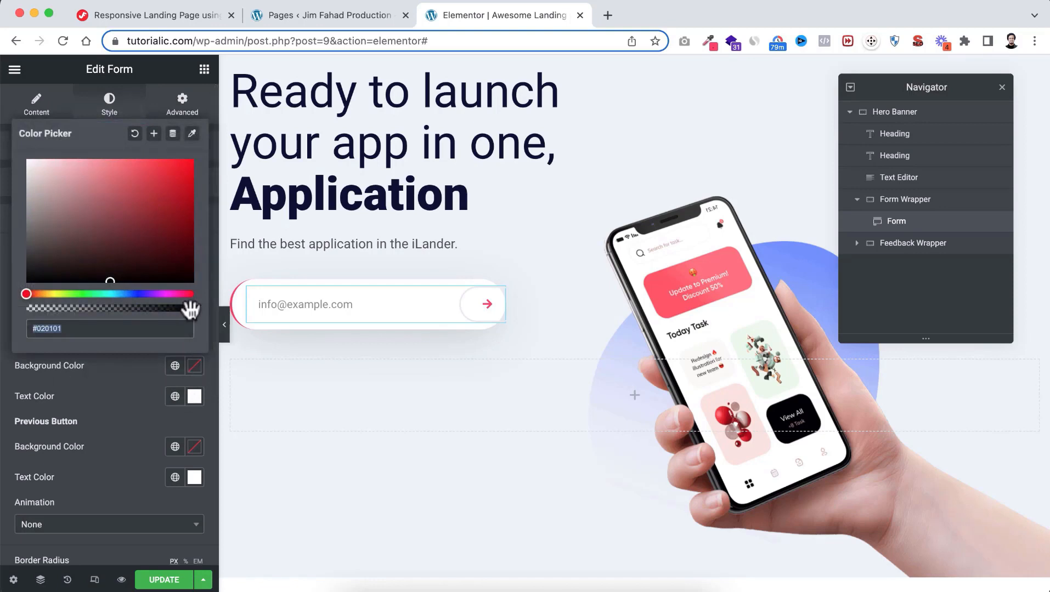
drag(193, 308, 13, 310)
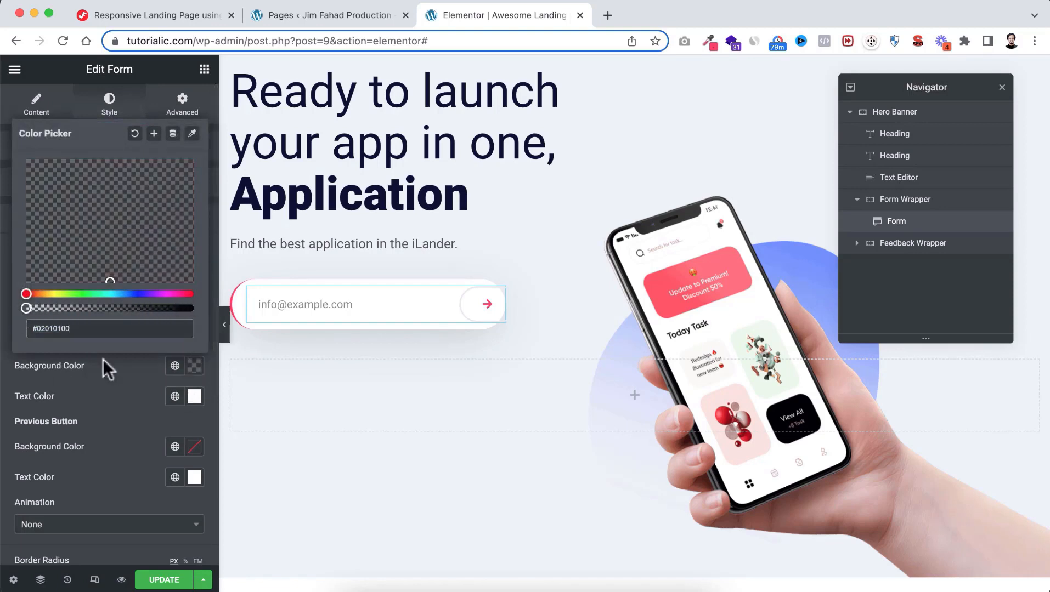
click(113, 370)
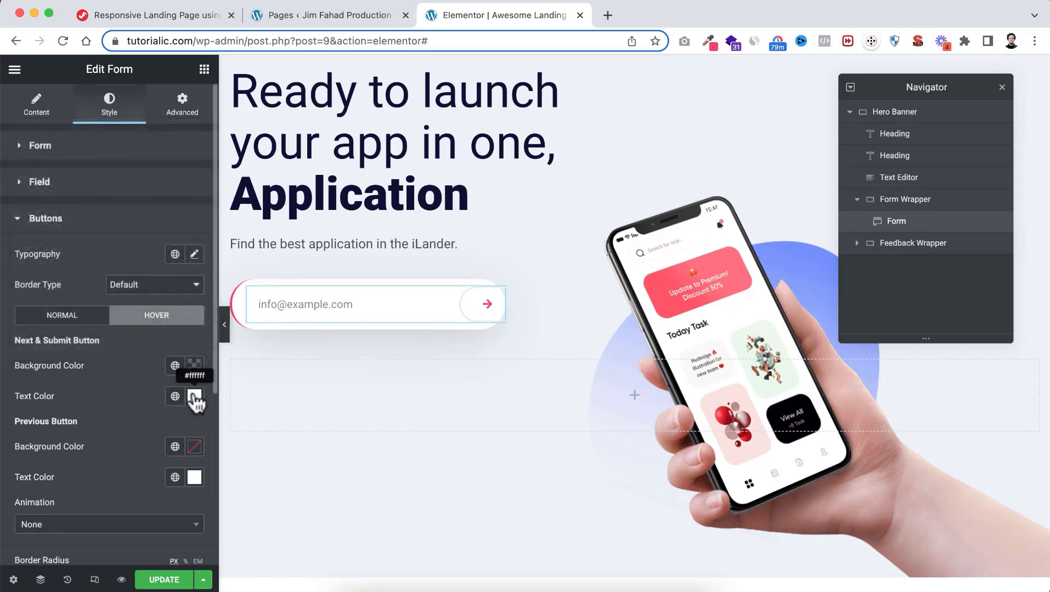
click(175, 396)
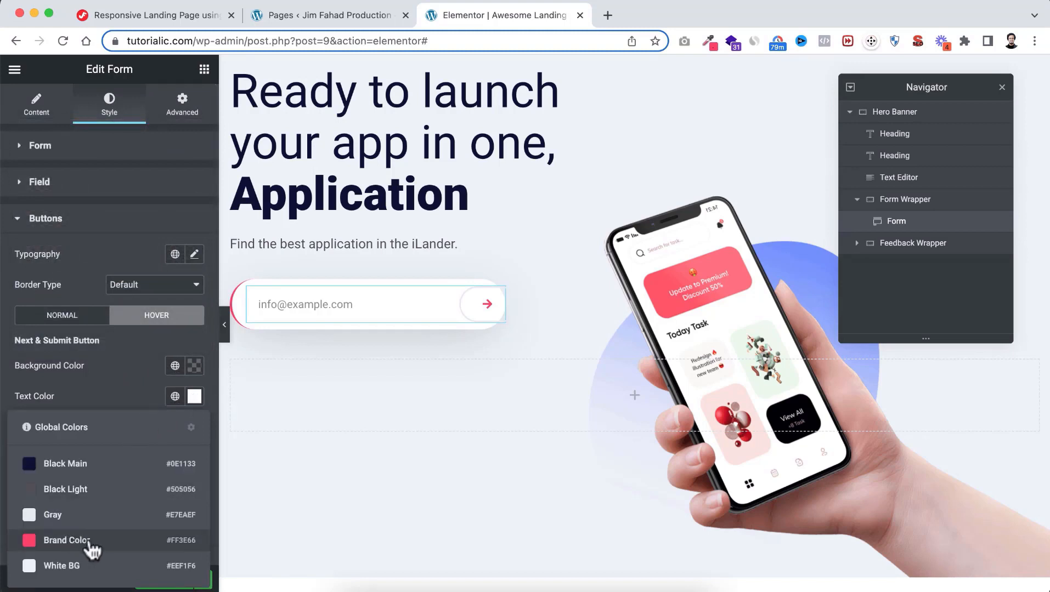
click(66, 540)
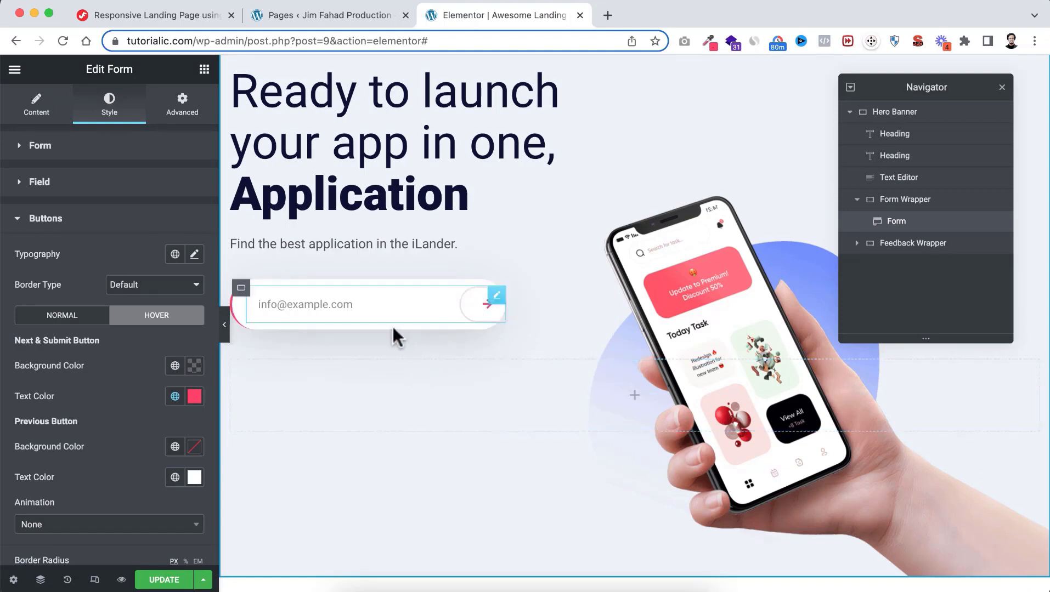
scroll(383, 359, up, 3)
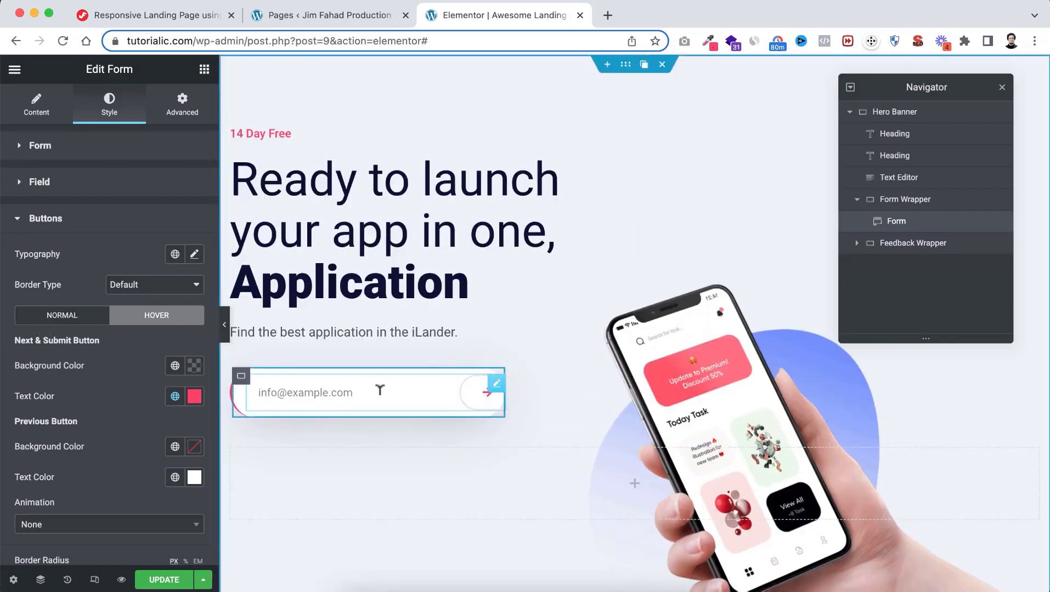
click(224, 328)
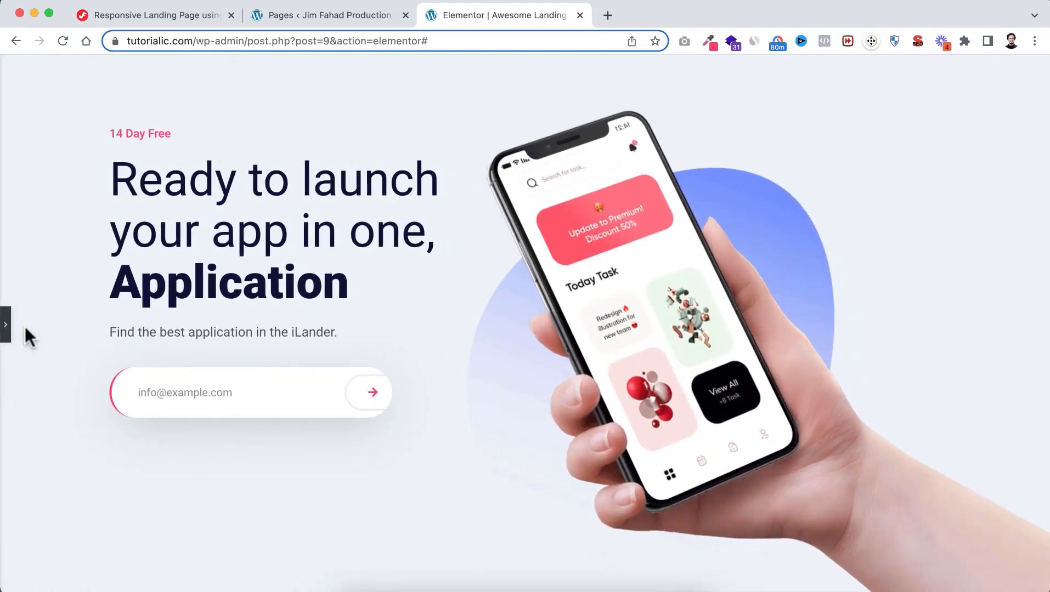
click(6, 321)
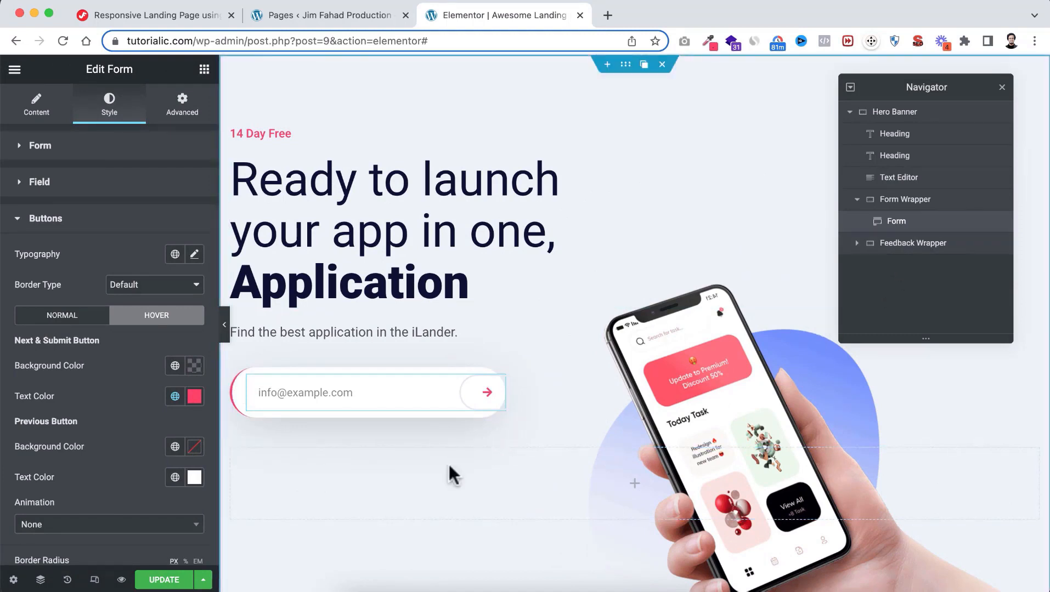
Make the Feedback Wrapper full width with a width of 25
click(239, 456)
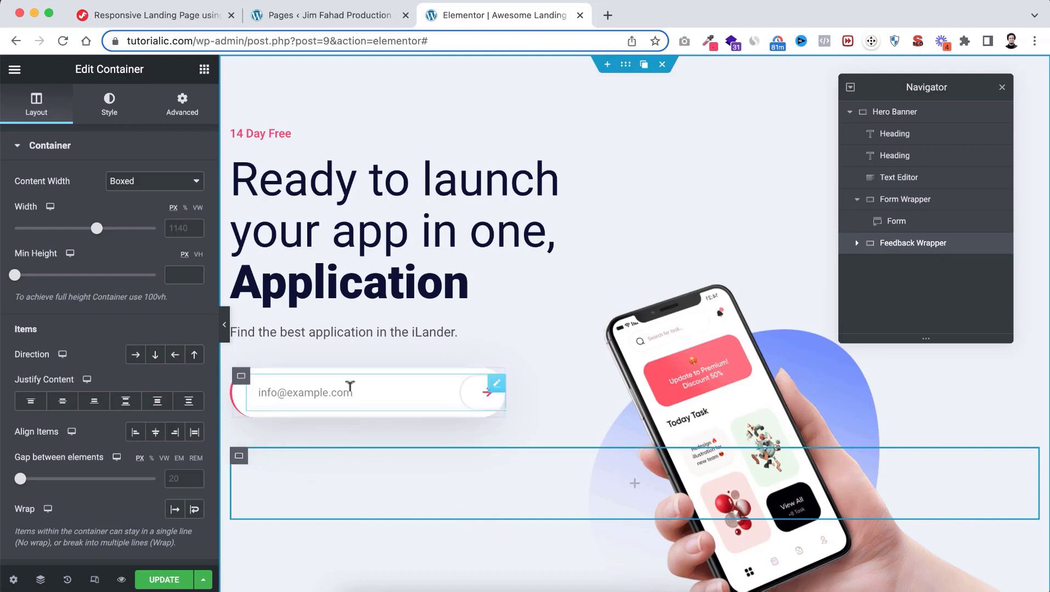
click(147, 183)
click(140, 196)
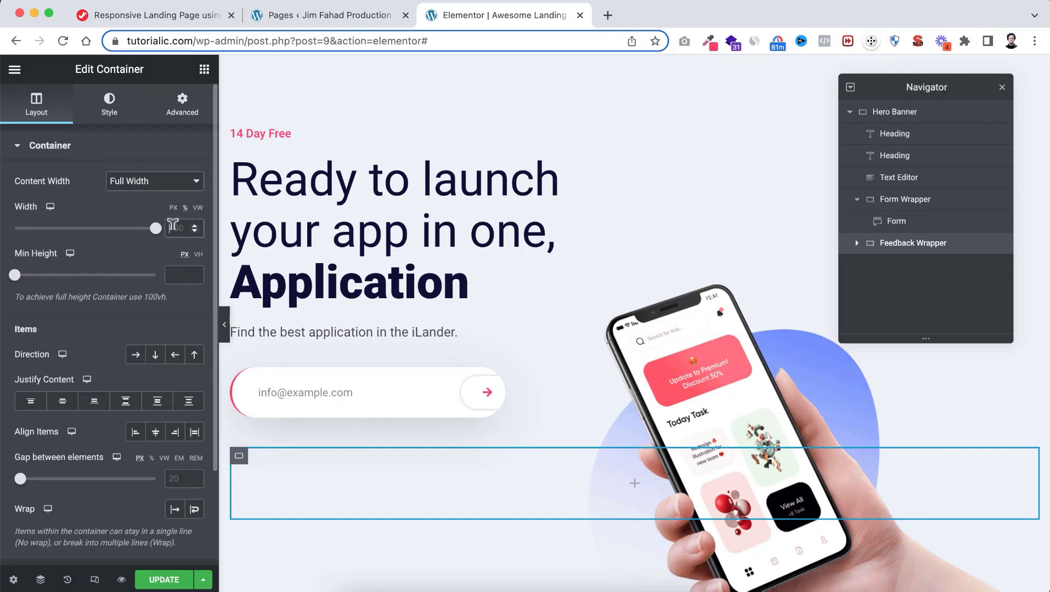
text(20)
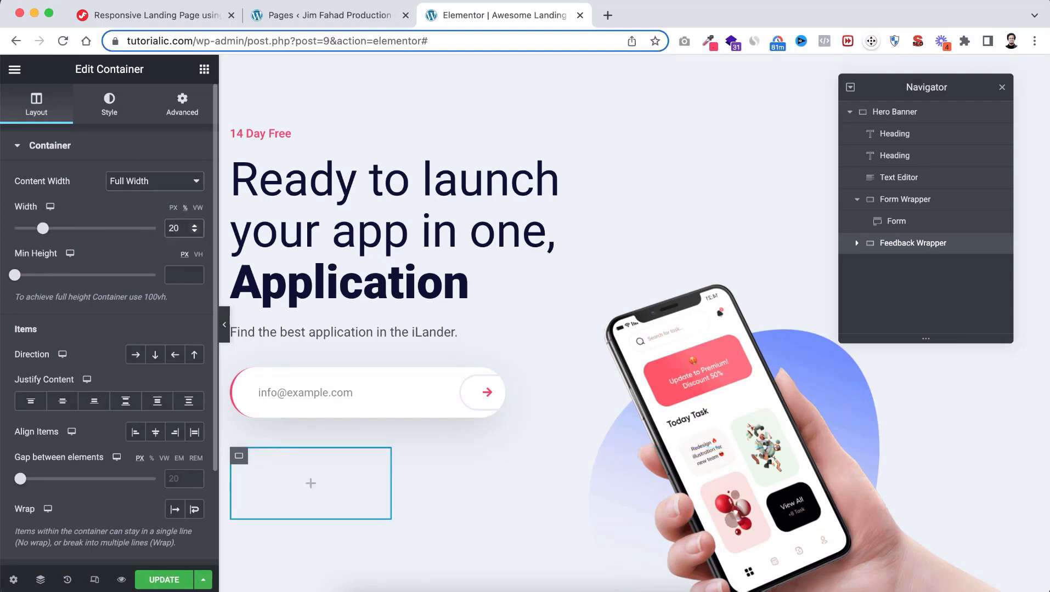
key(BackSpace)
text(5)
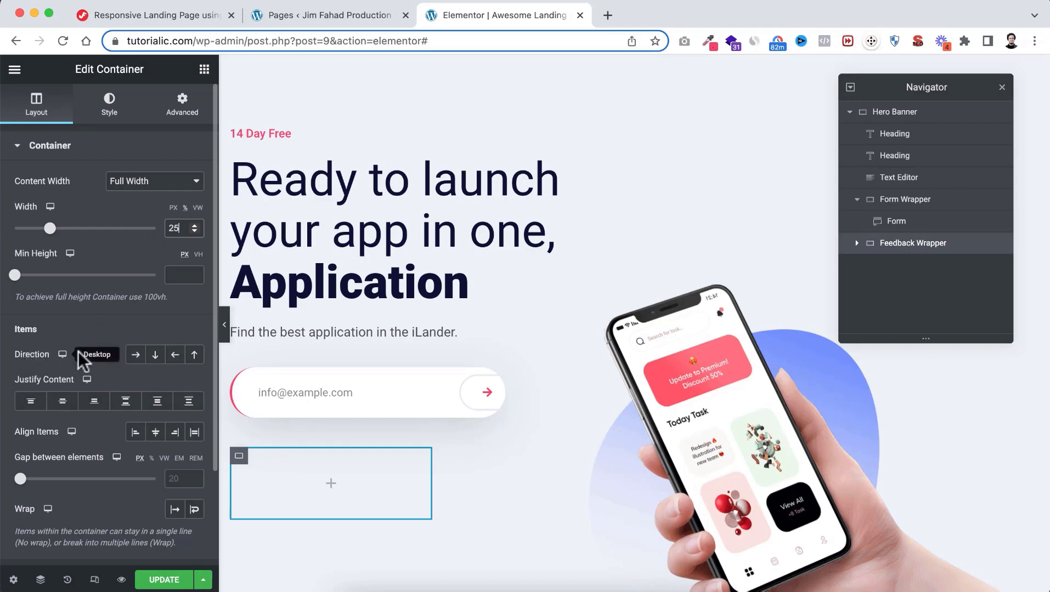
Lay out the wrapper's contents in a row with vertically centred items
click(135, 360)
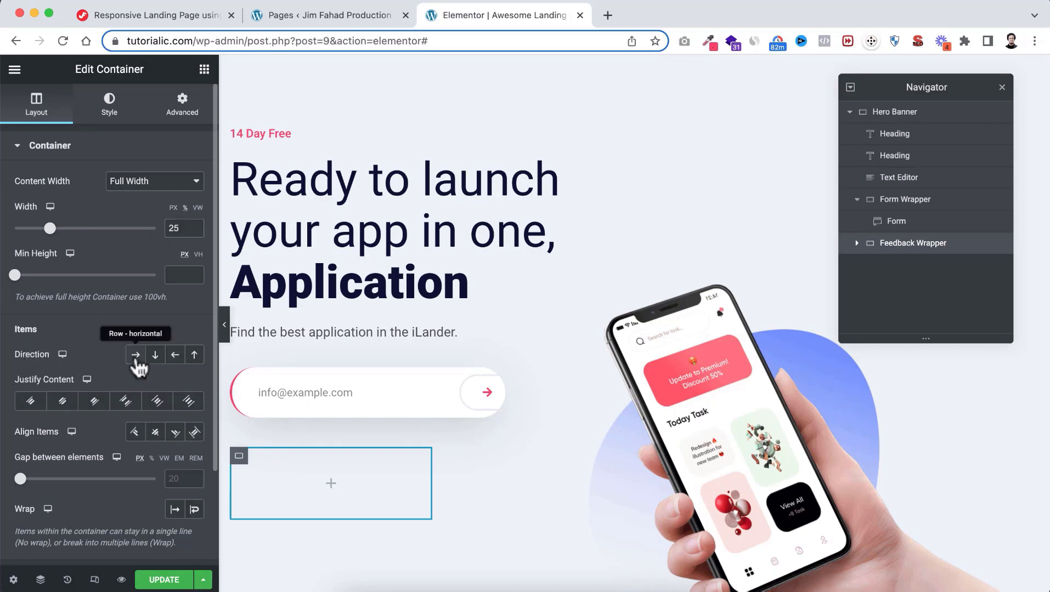
click(156, 432)
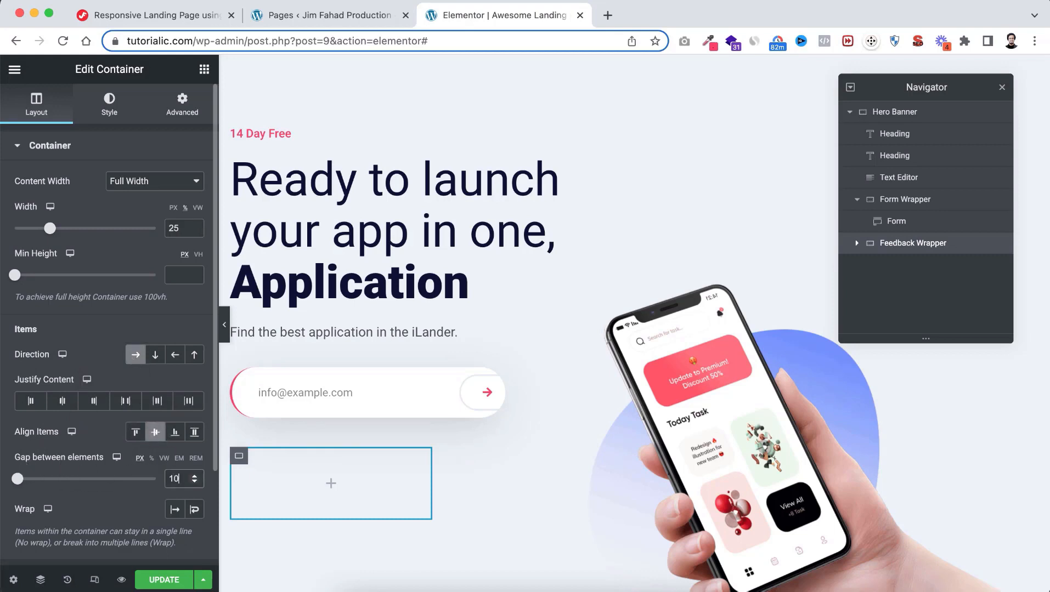
scroll(442, 454, down, 1)
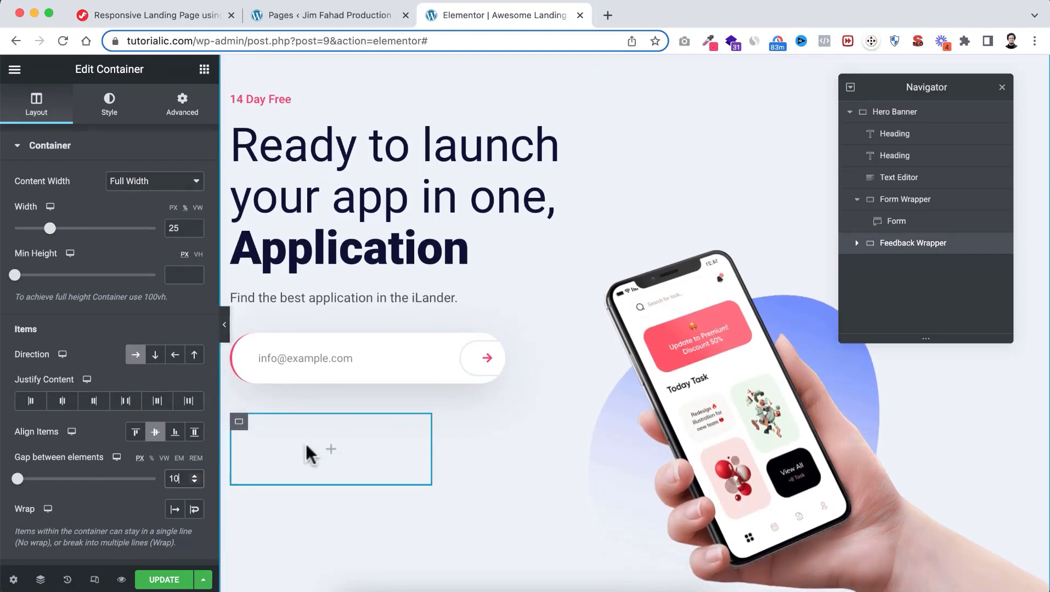
Add a container inside the Feedback Wrapper and name it 'Left Container'
click(334, 457)
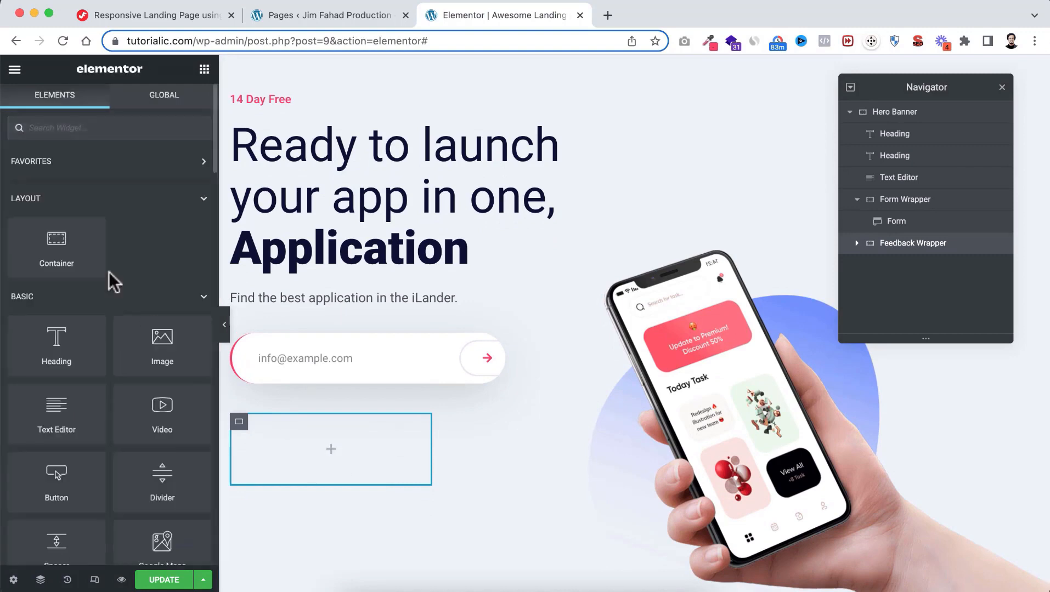
drag(55, 248, 299, 439)
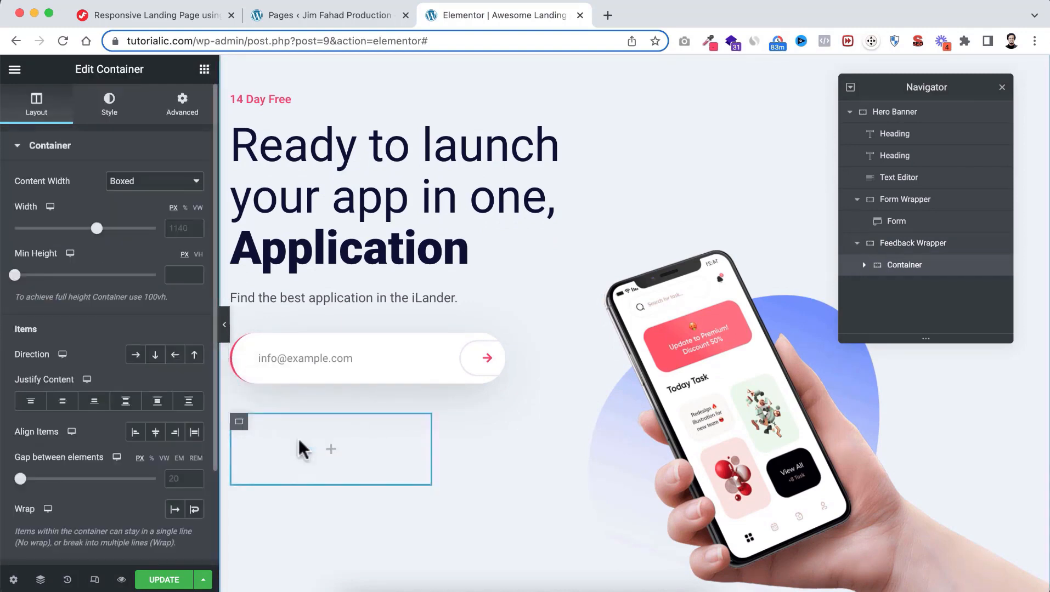
double_click(902, 267)
text(Left Container)
key(Return)
Duplicate the Left Container and rename the copy 'Right Container'
right_click(900, 267)
click(923, 300)
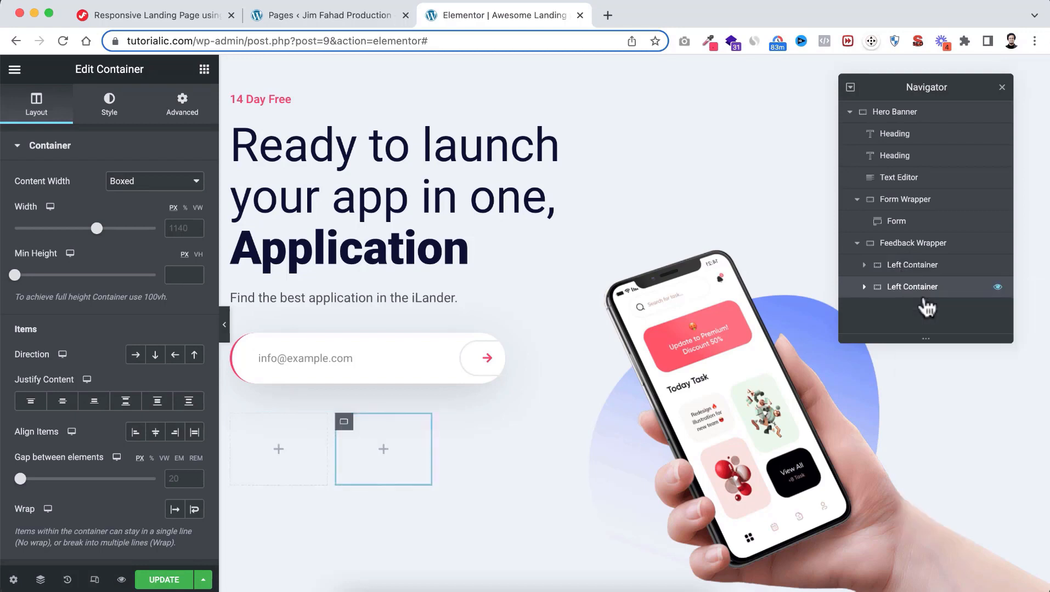
double_click(903, 290)
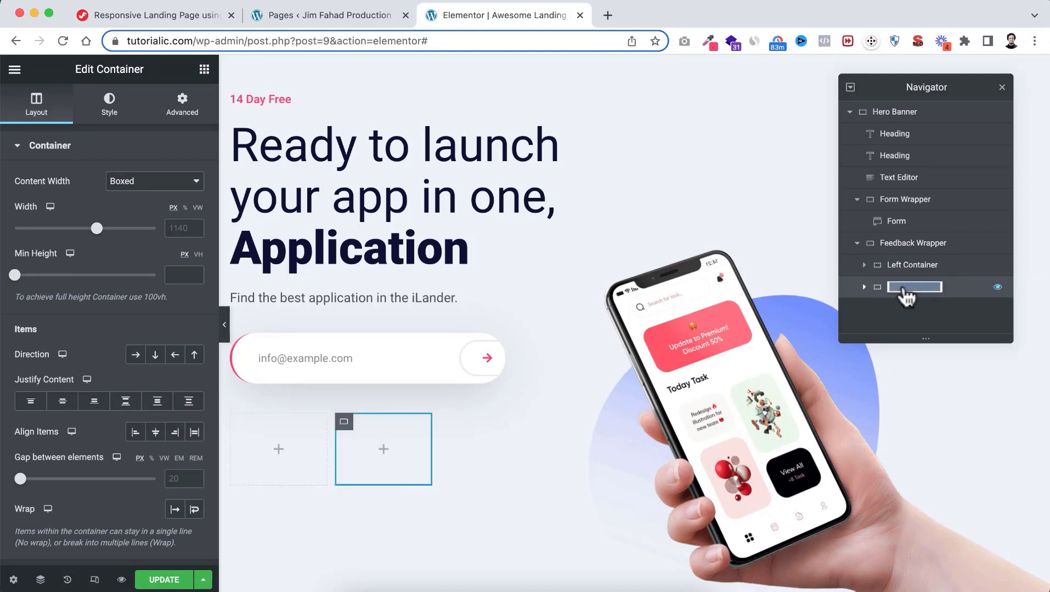
click(903, 291)
drag(905, 291, 889, 293)
text(Right Container)
click(907, 251)
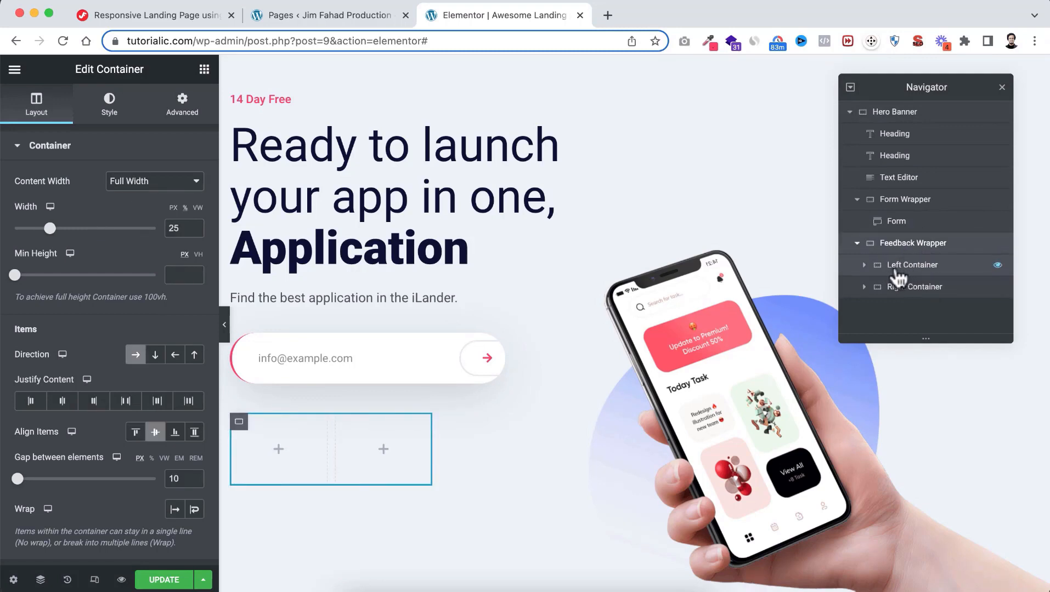
click(912, 271)
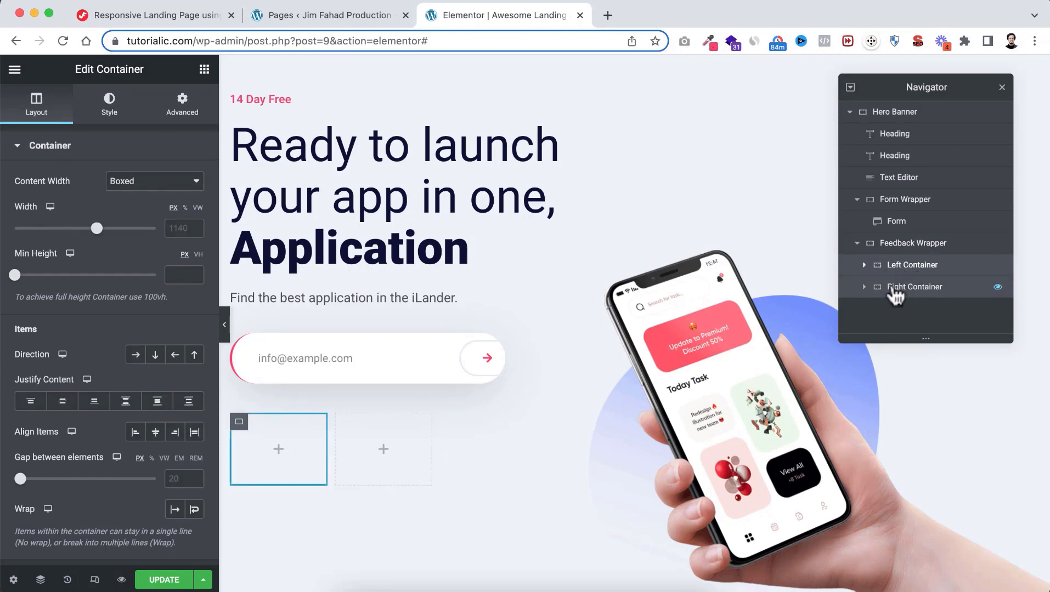
click(908, 294)
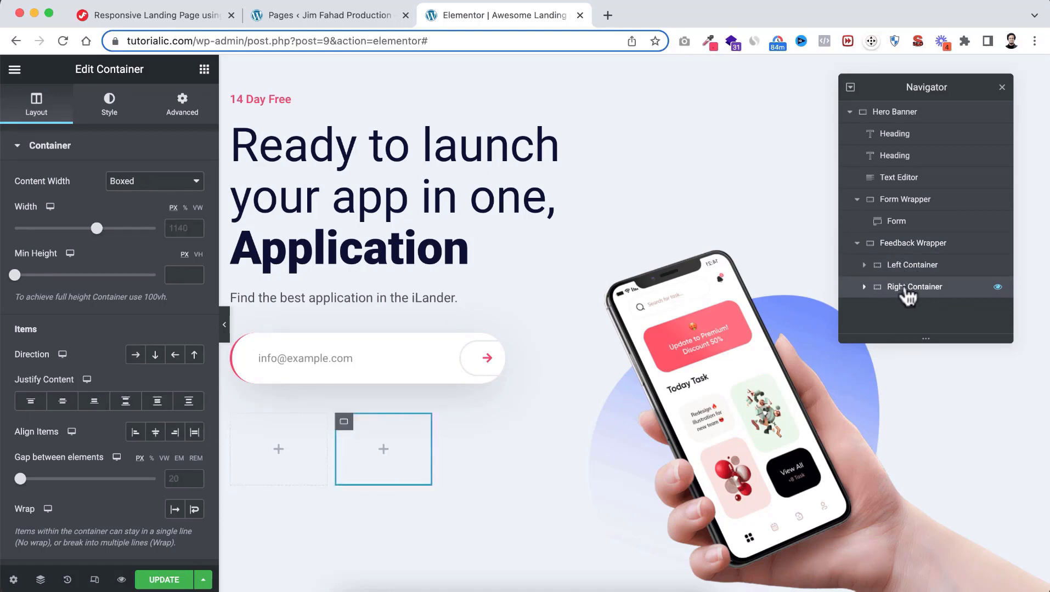
click(904, 252)
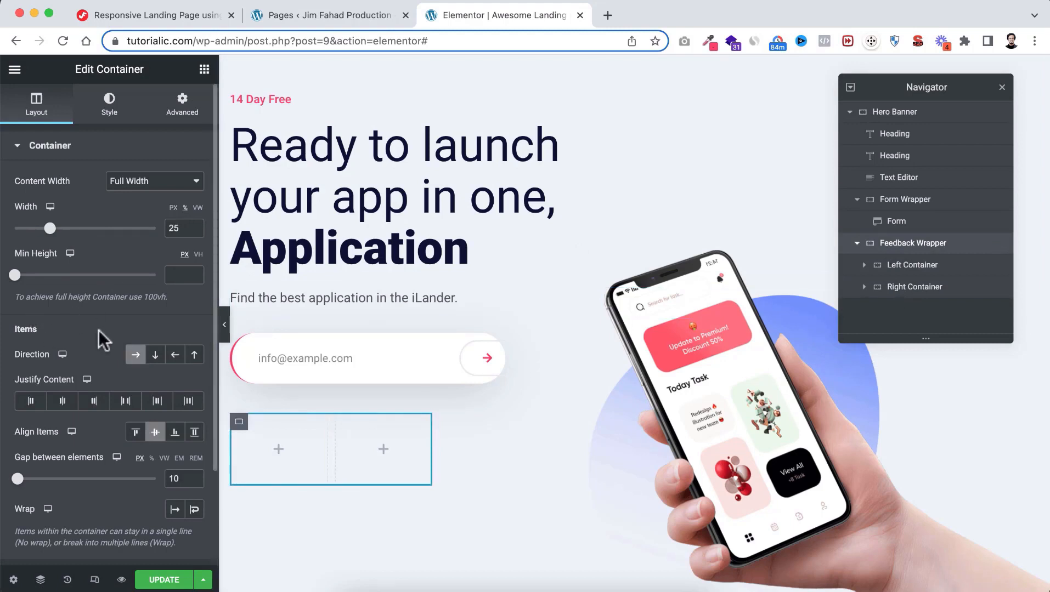
click(136, 355)
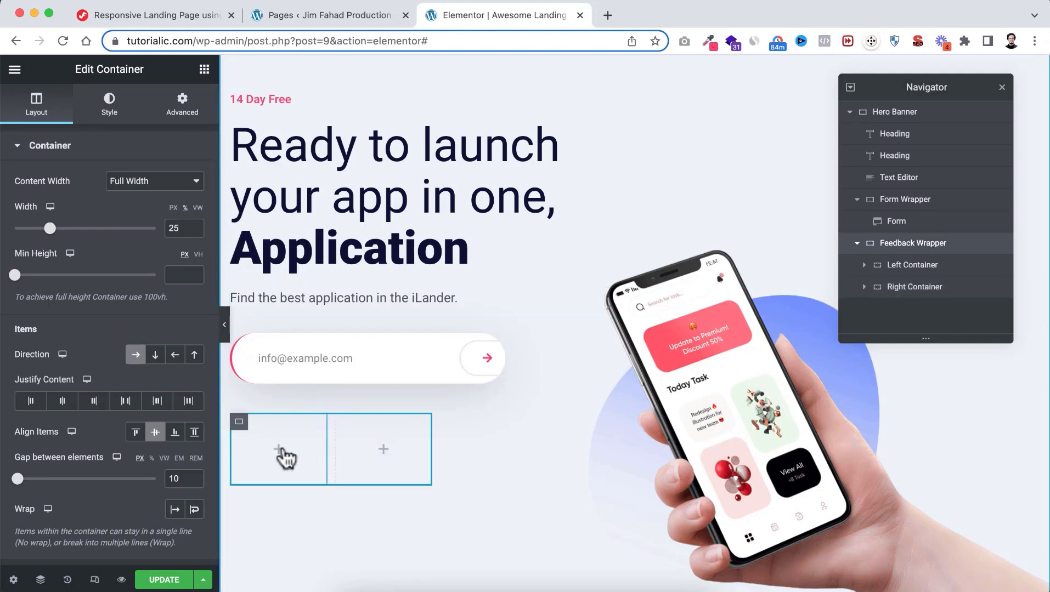
click(156, 356)
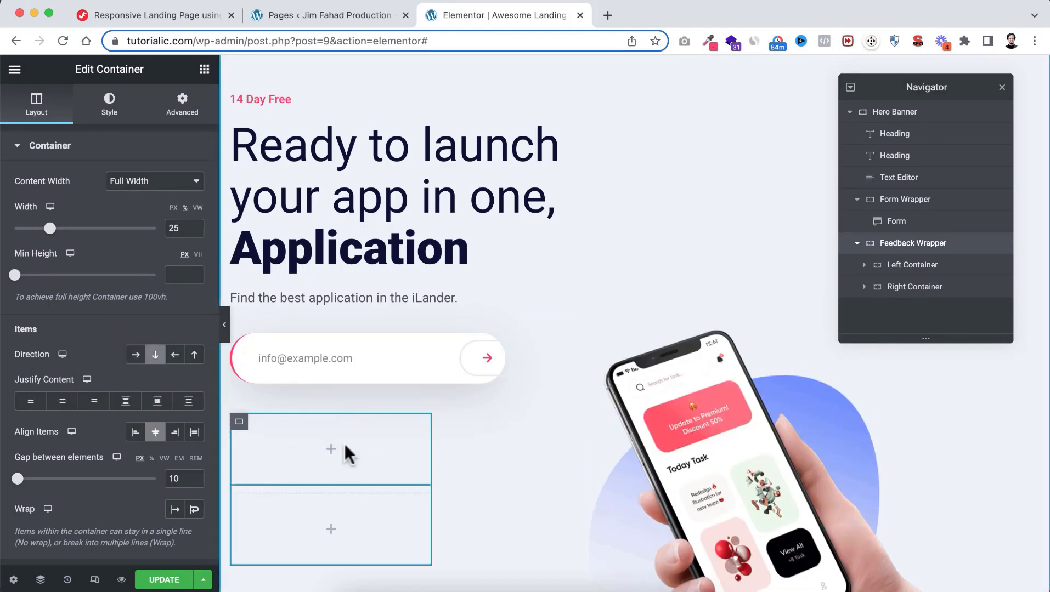
scroll(338, 452, down, 1)
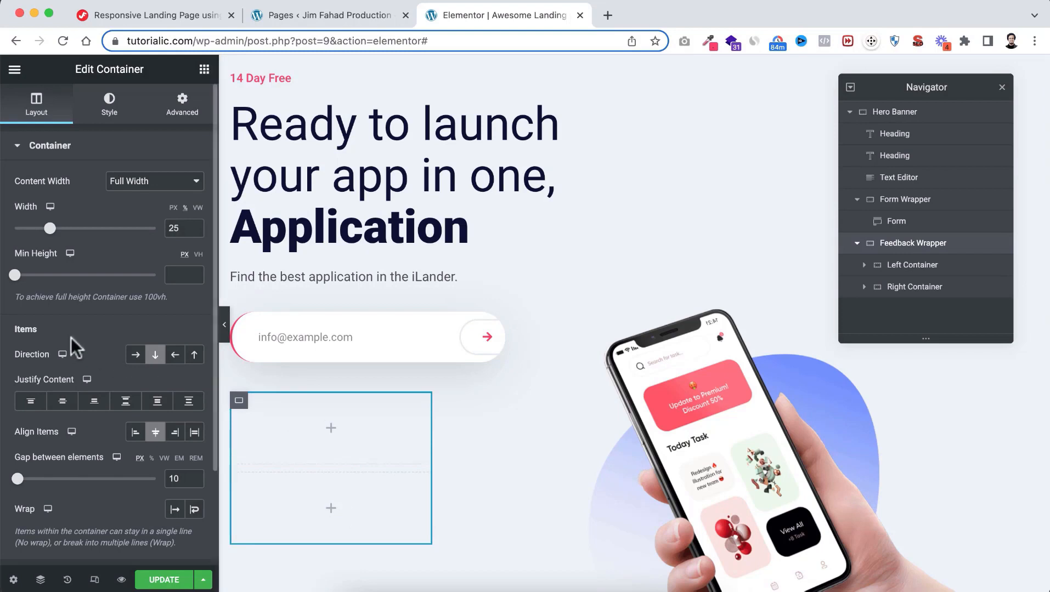
click(137, 357)
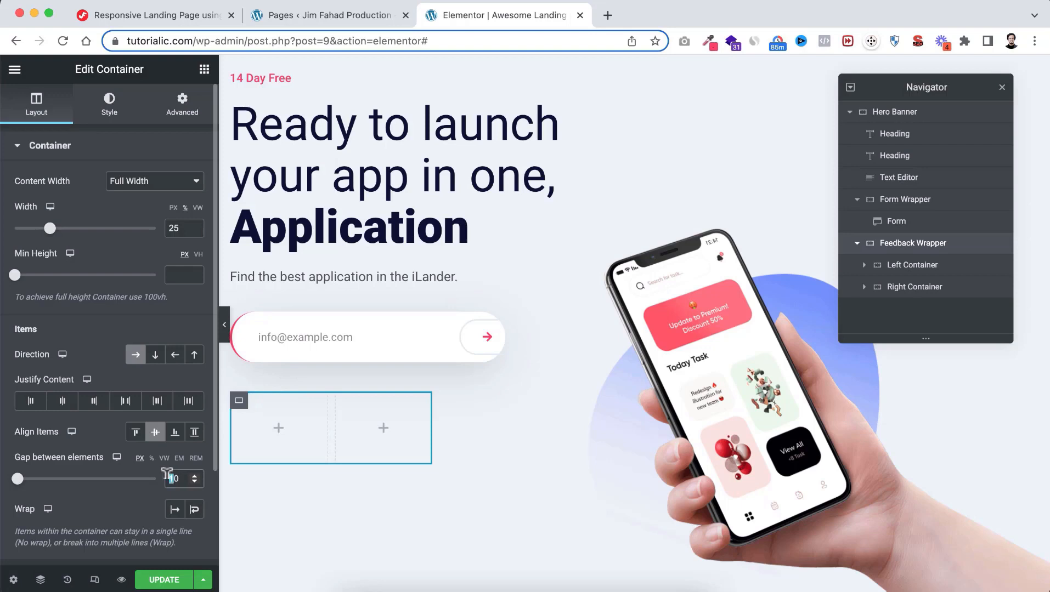
text(3)
key(BackSpace)
text(1)
Add an Image widget to the Left Container and upload the image files to the media library
click(279, 428)
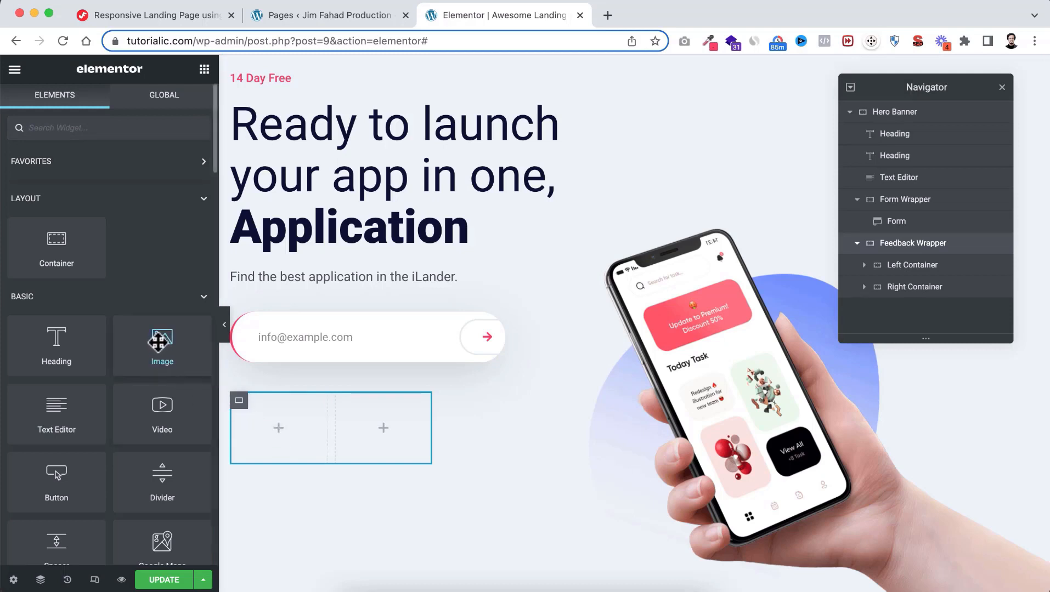
drag(157, 343, 269, 431)
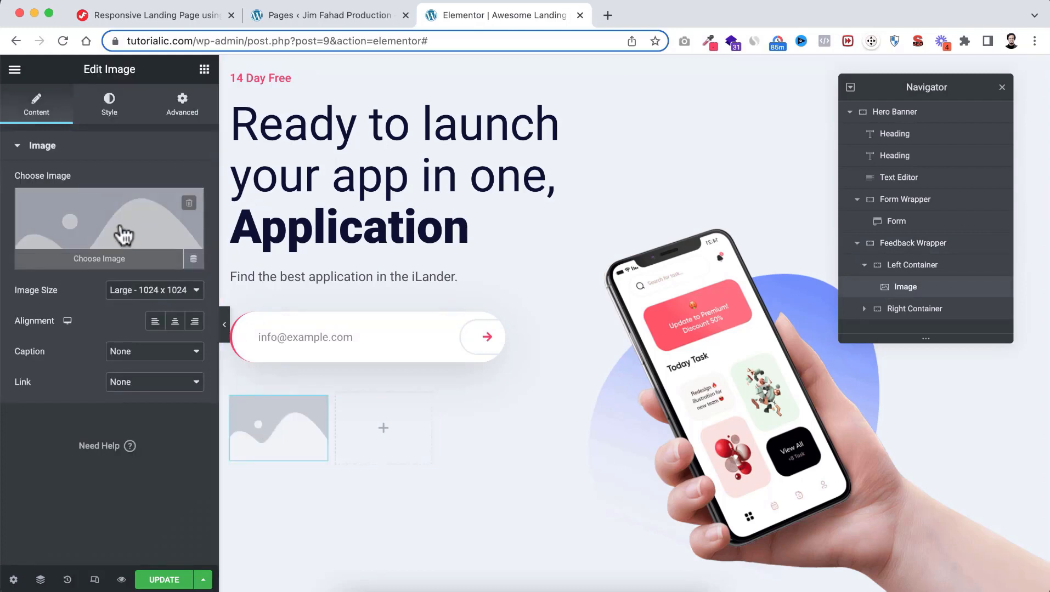
click(120, 226)
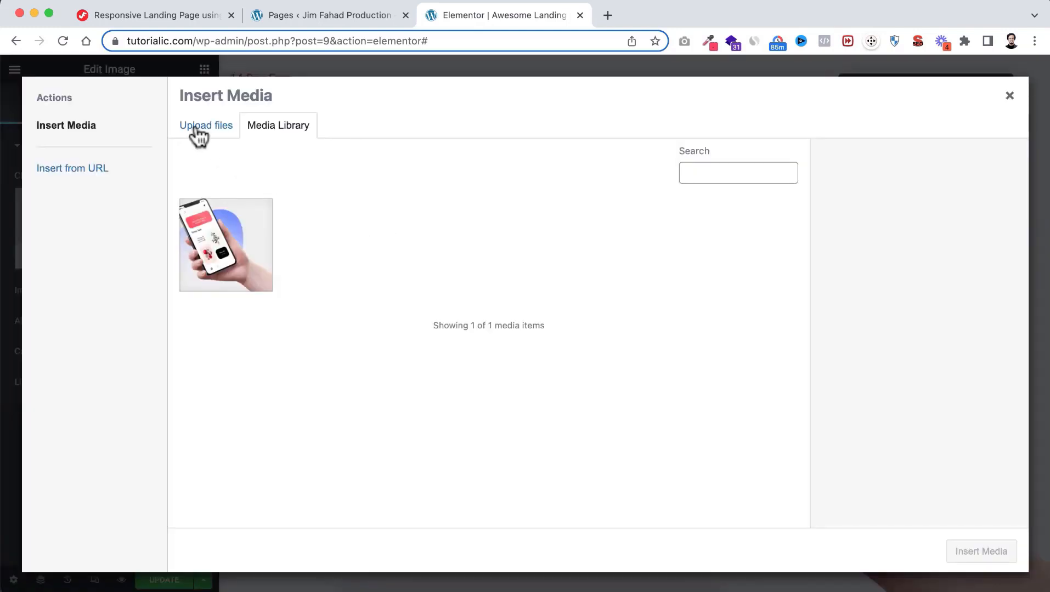
click(209, 129)
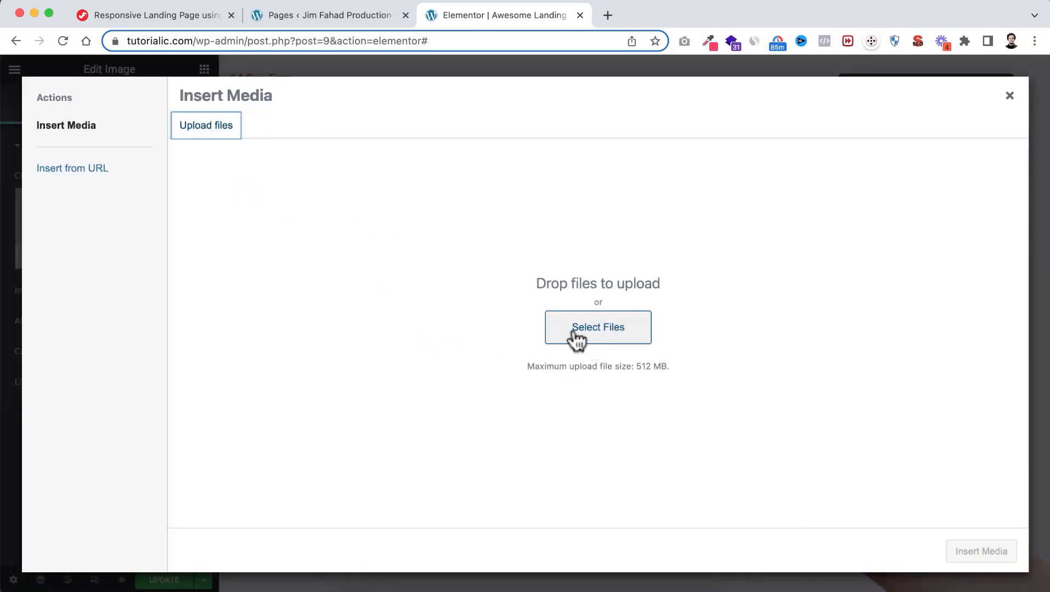
click(591, 339)
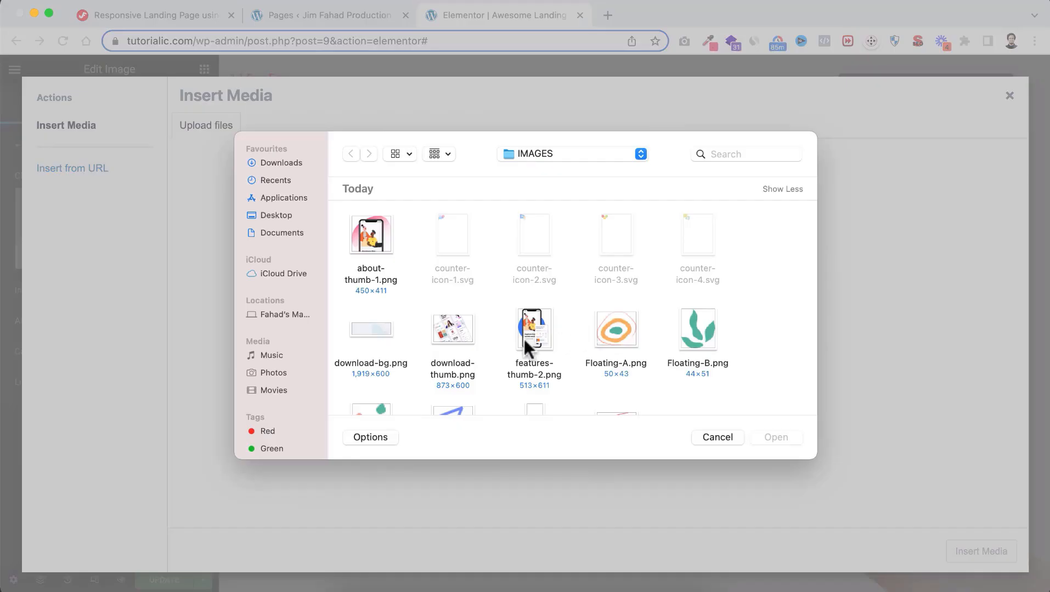
scroll(524, 339, down, 5)
scroll(525, 339, down, 10)
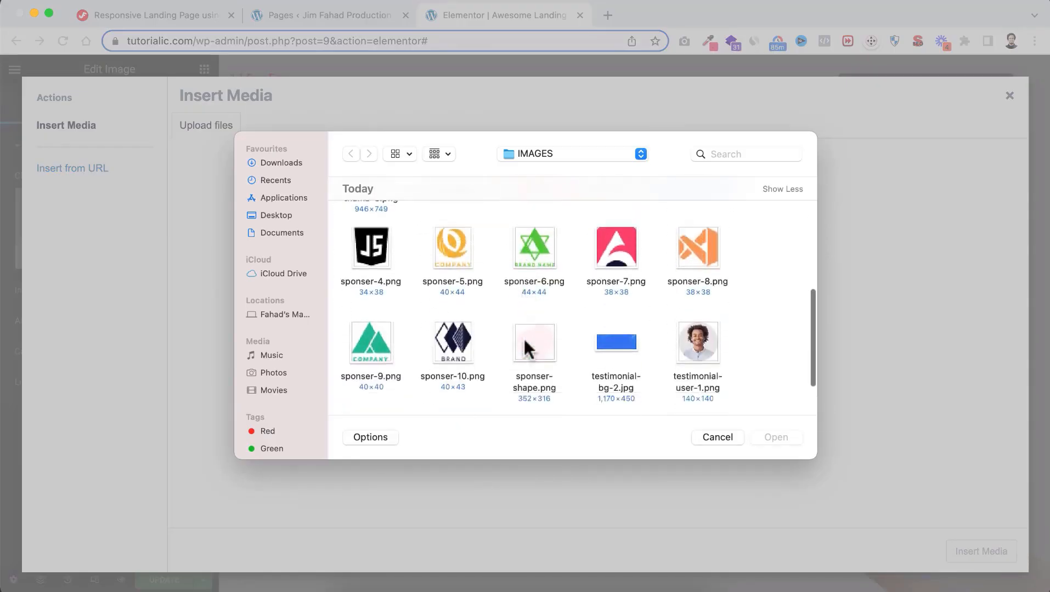
scroll(525, 342, up, 5)
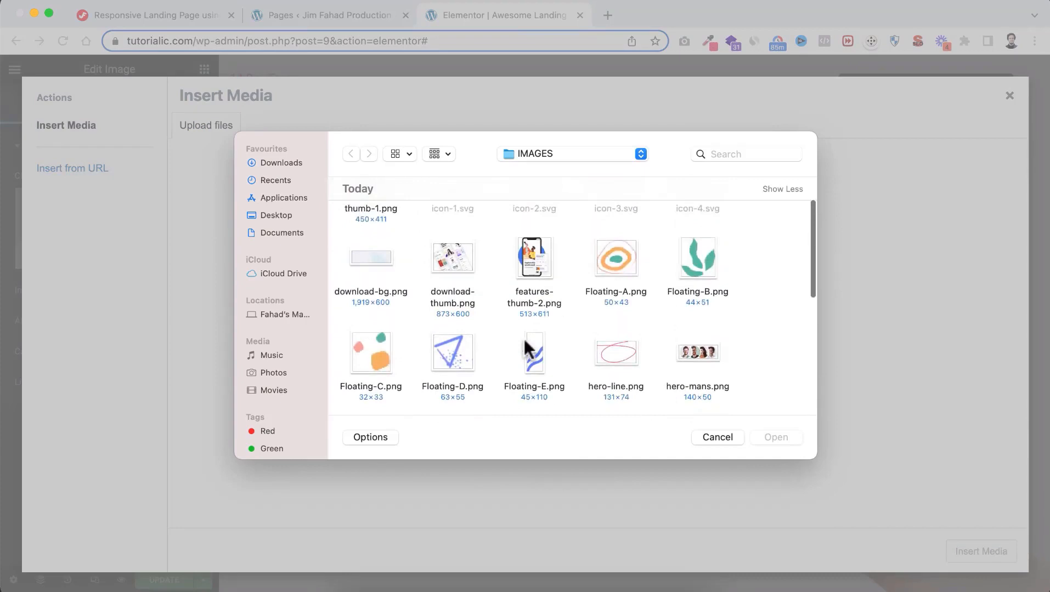
scroll(525, 339, up, 2)
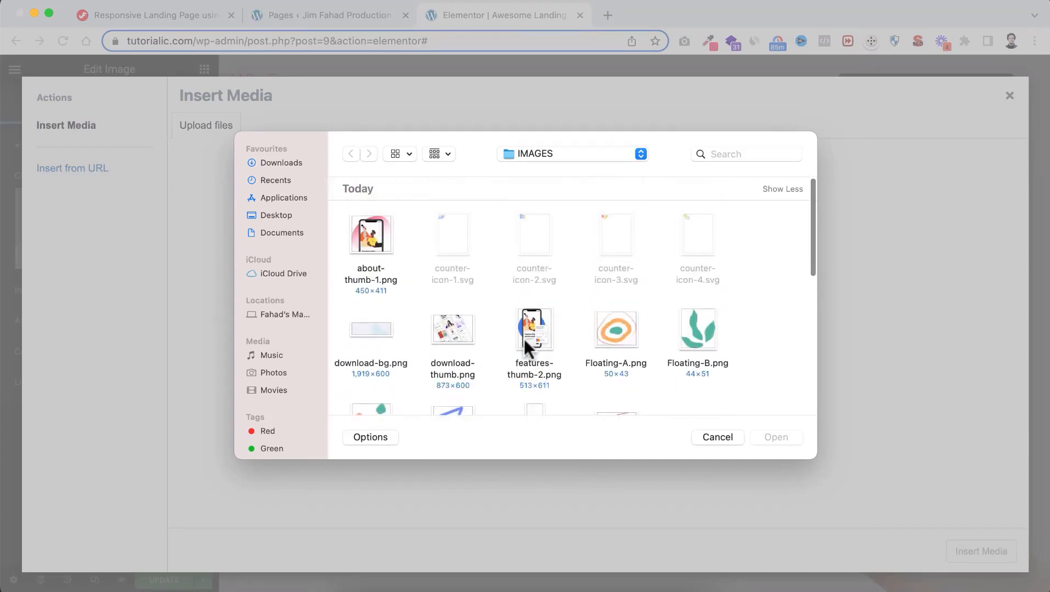
drag(337, 225, 738, 369)
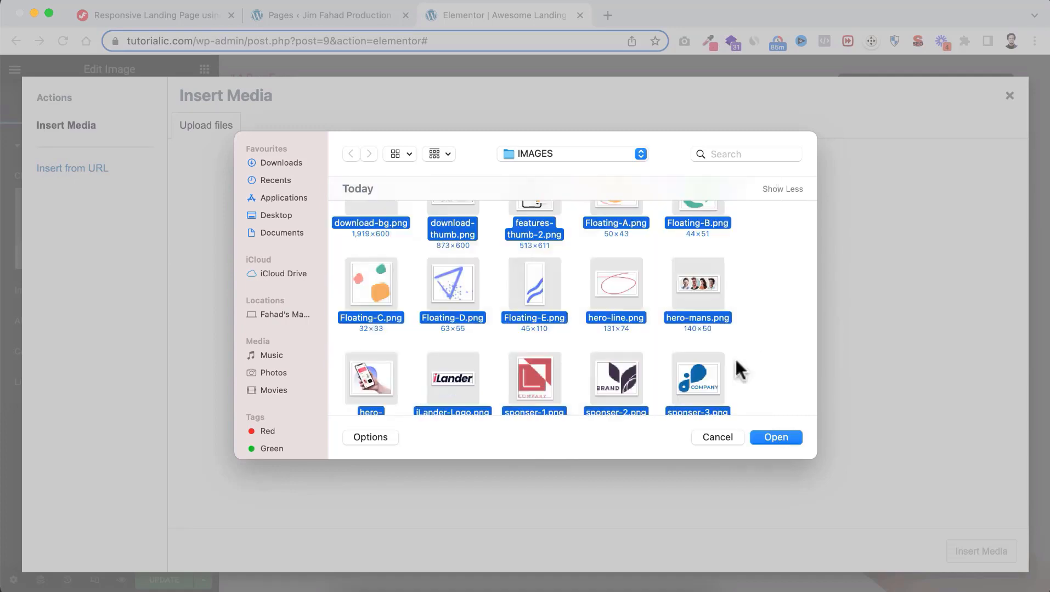
click(779, 441)
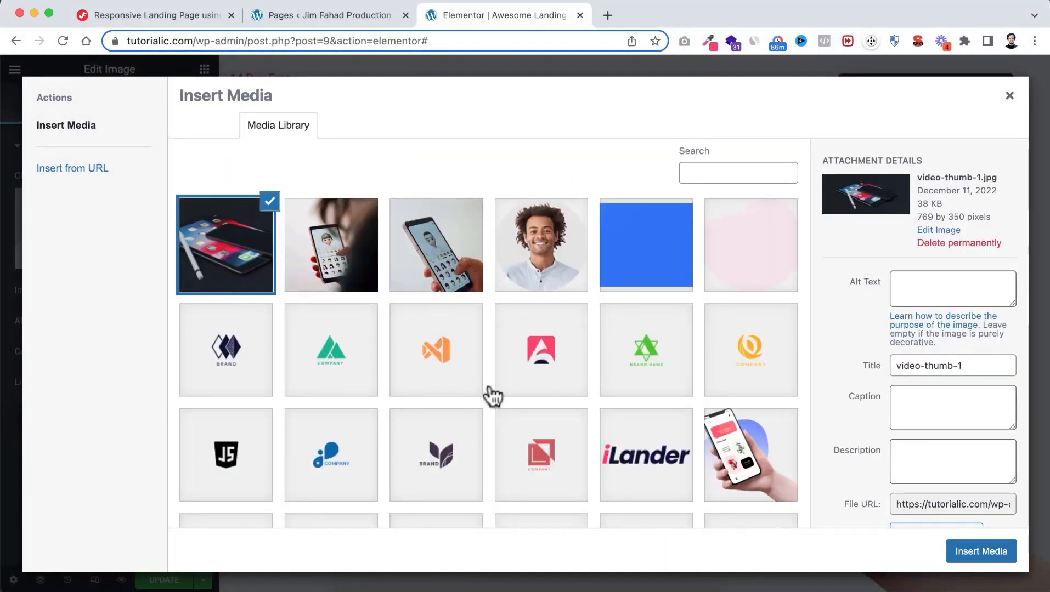
Insert the hero-mans.png avatars image into the Left Container
scroll(493, 461, down, 3)
scroll(494, 461, down, 2)
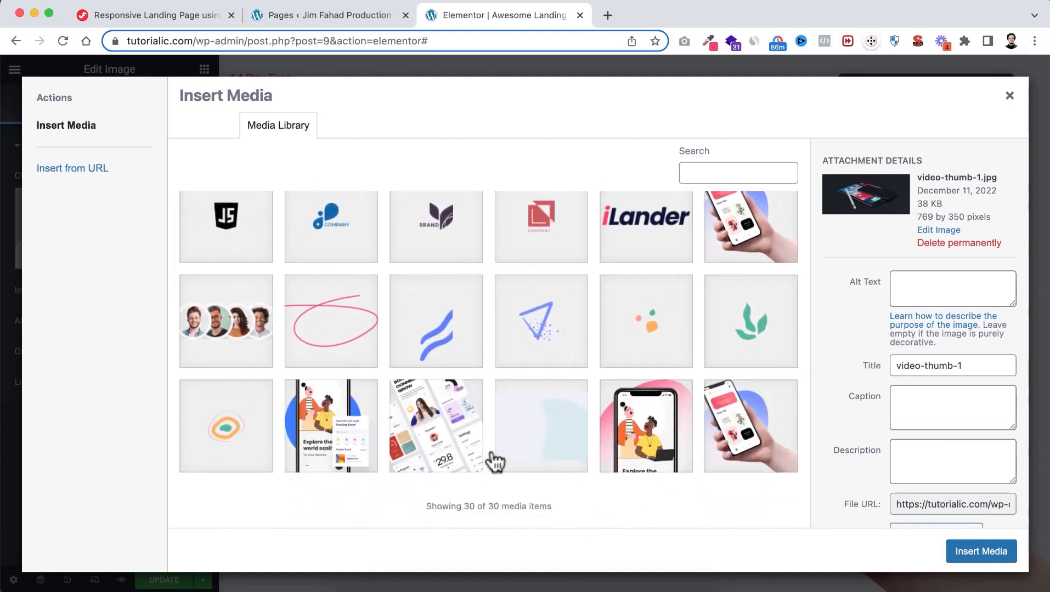
click(218, 329)
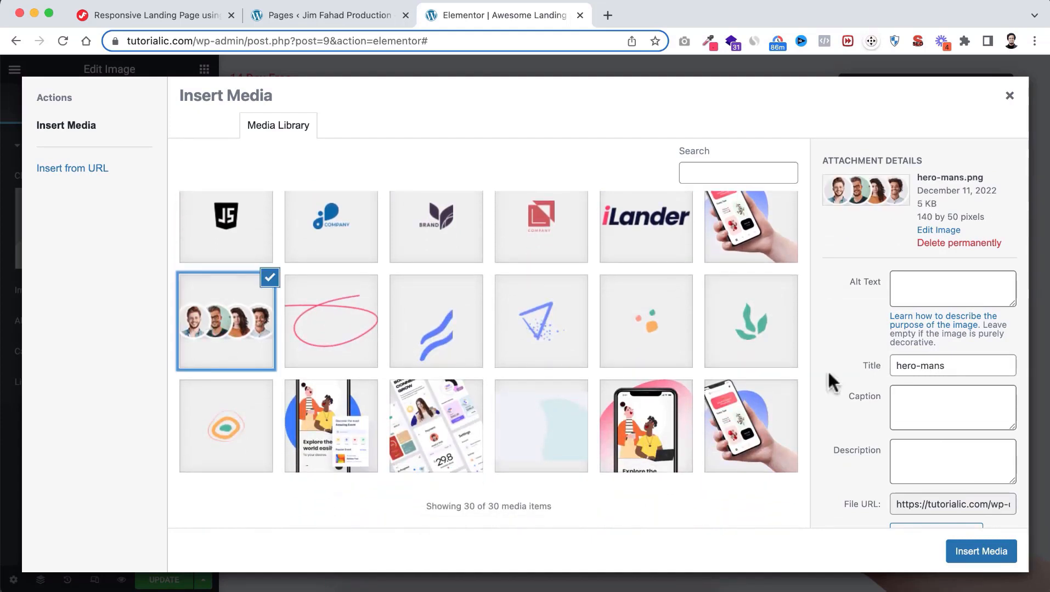
click(975, 554)
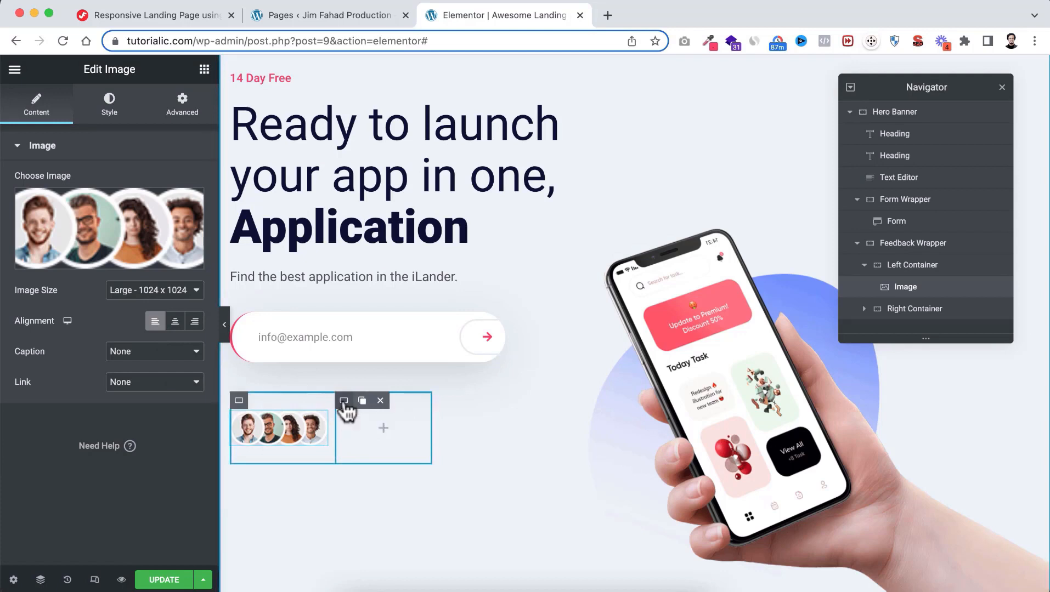
click(344, 402)
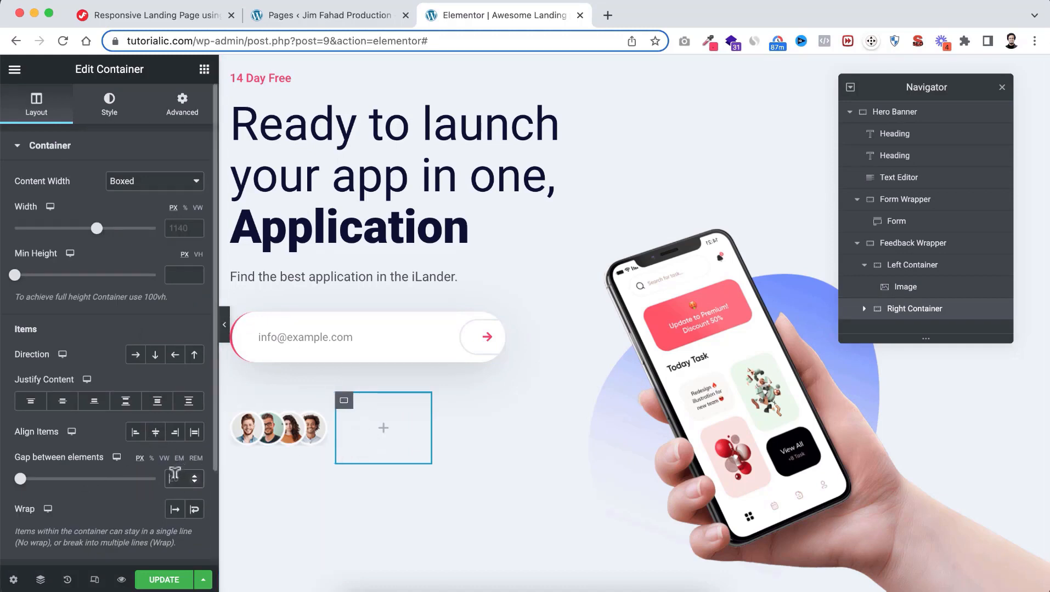
Add a Heading widget to the Right Container with the title '30k'
click(384, 430)
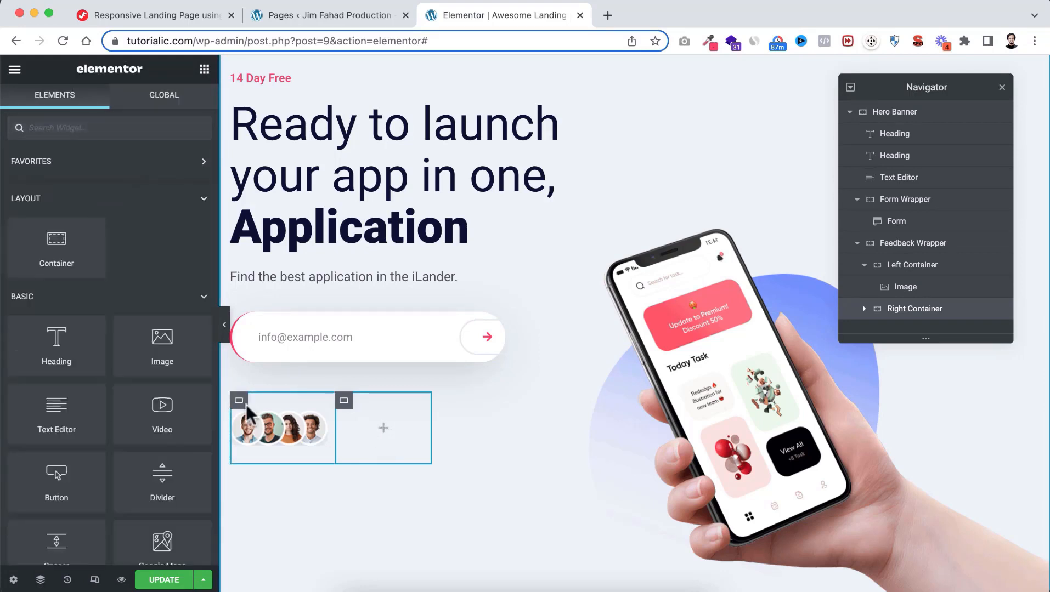
drag(51, 351, 378, 424)
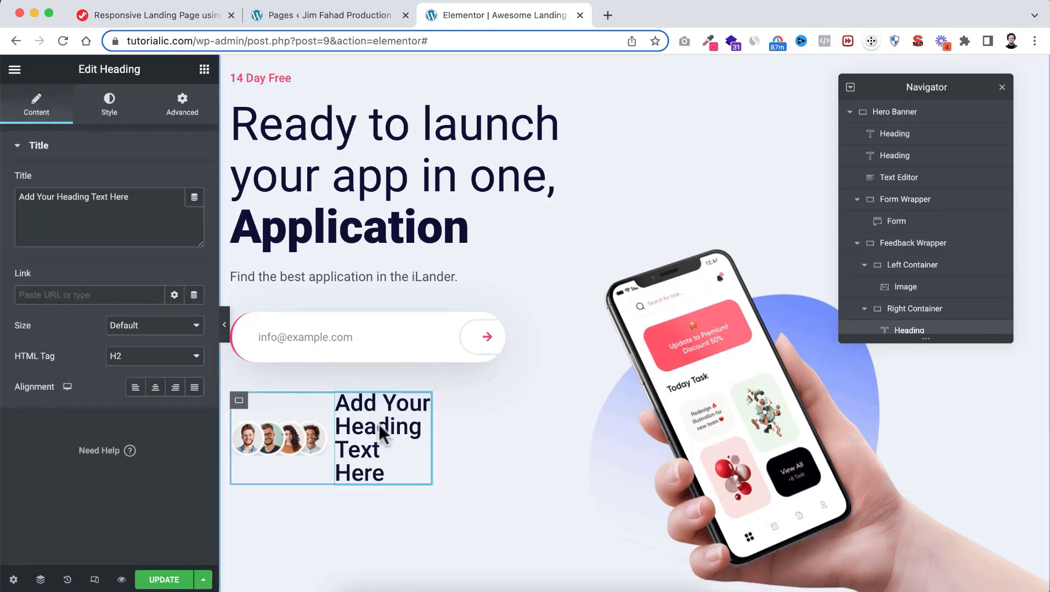
click(141, 189)
triple_click(141, 190)
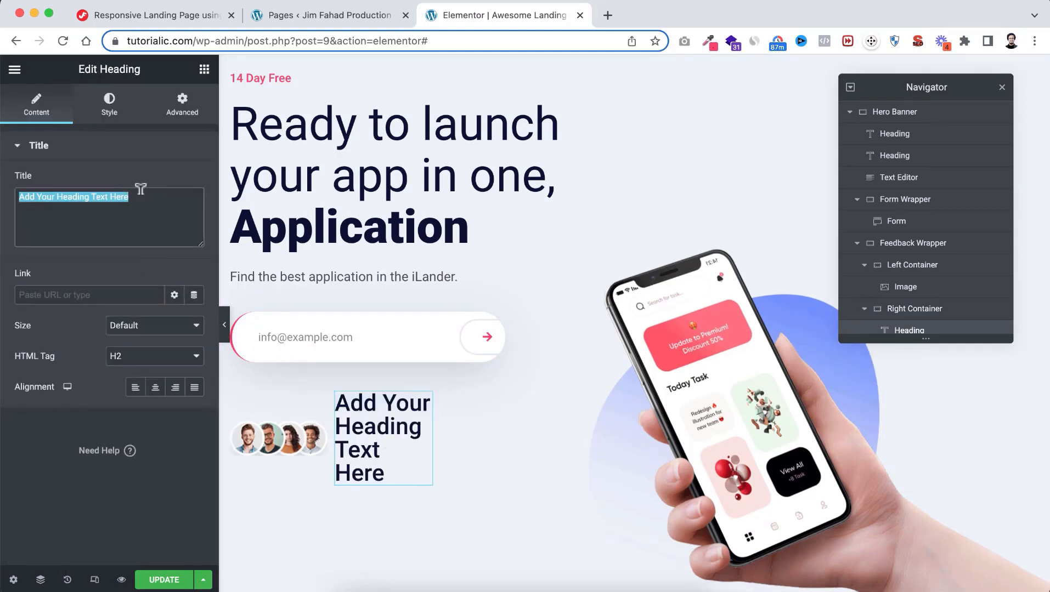
text(30k)
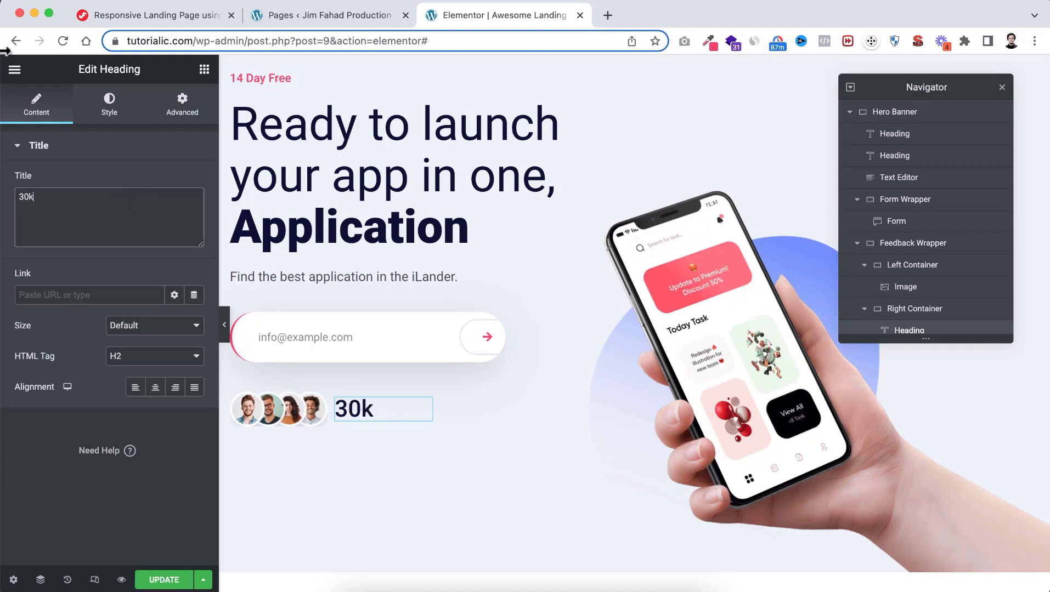
Style the 30k heading Black Main, size 26, weight 900 (Black)
click(110, 104)
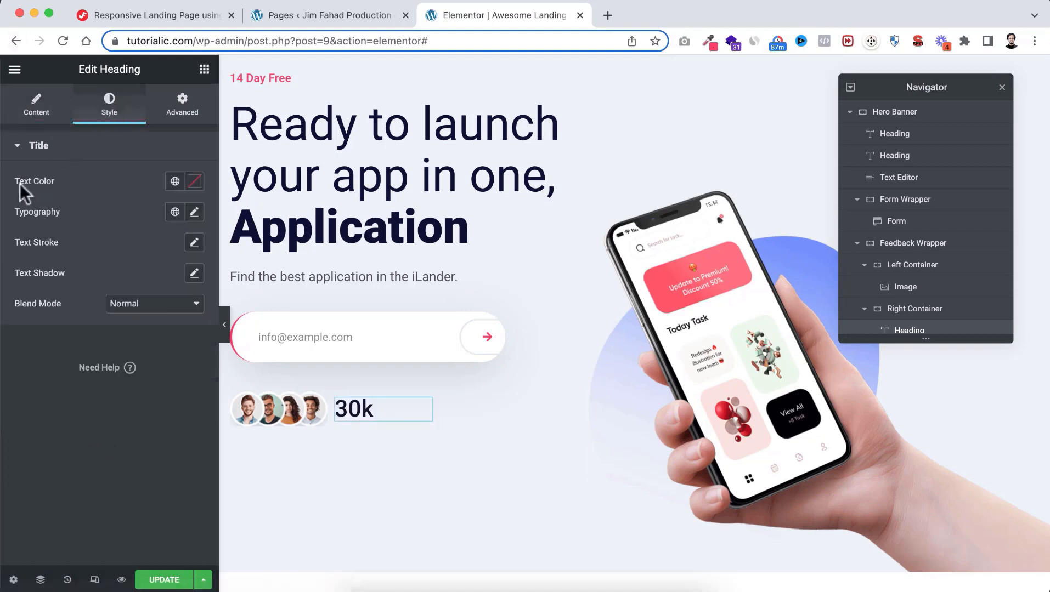
click(175, 182)
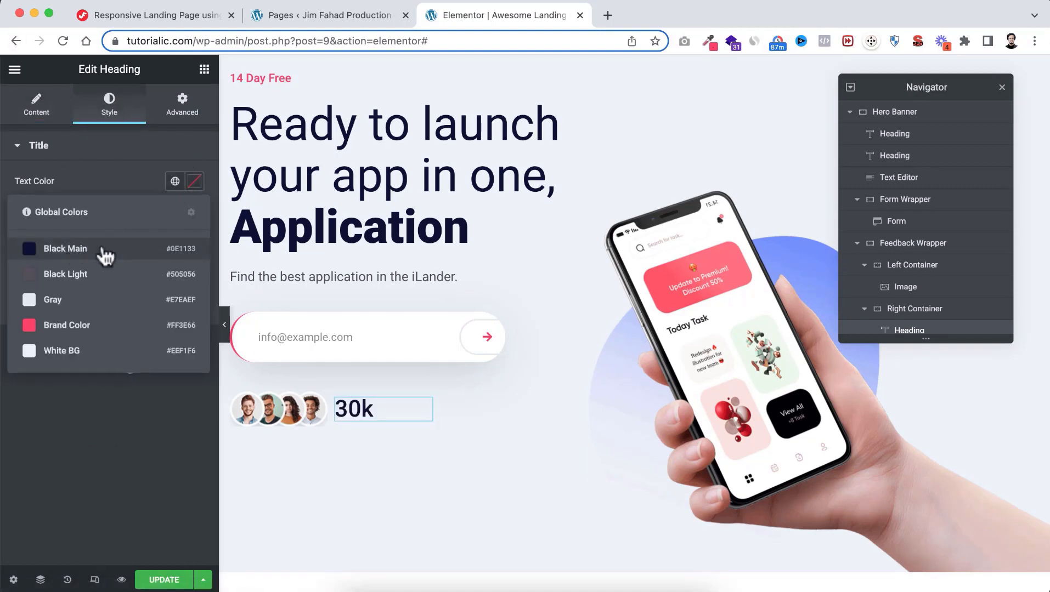
click(102, 250)
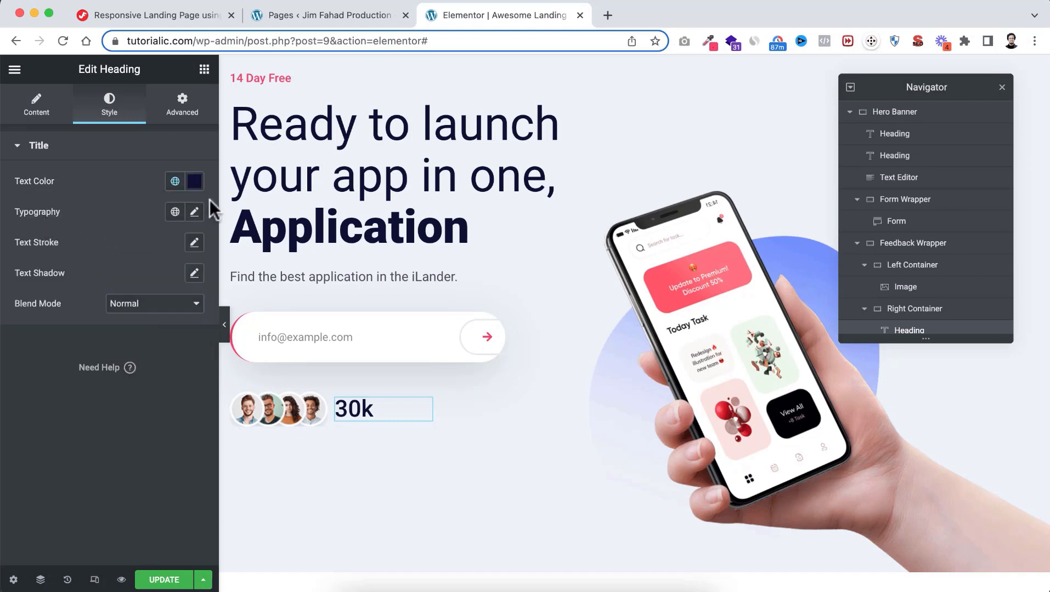
click(194, 212)
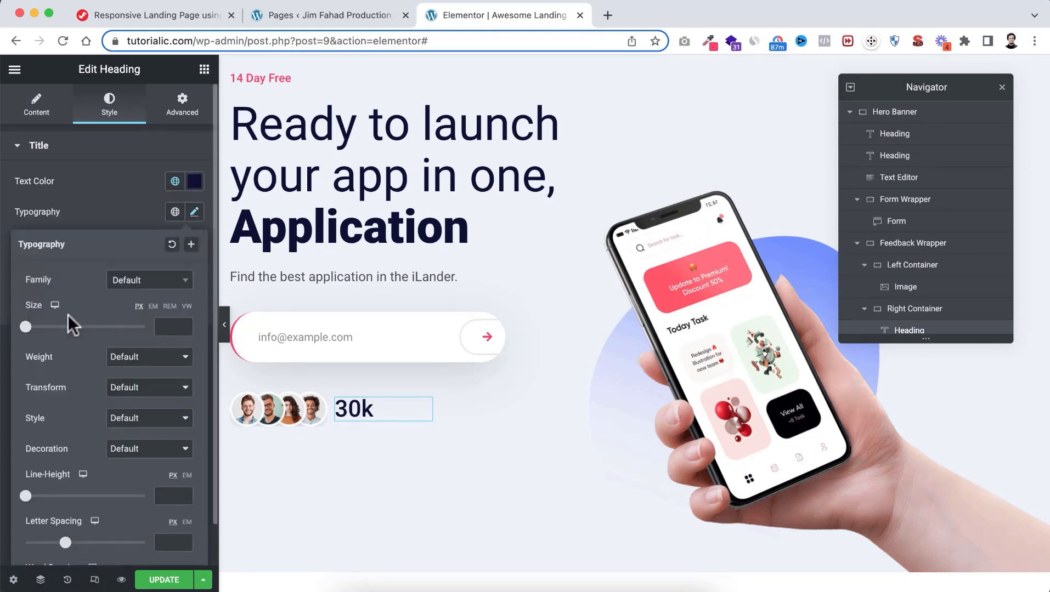
click(161, 326)
text(26)
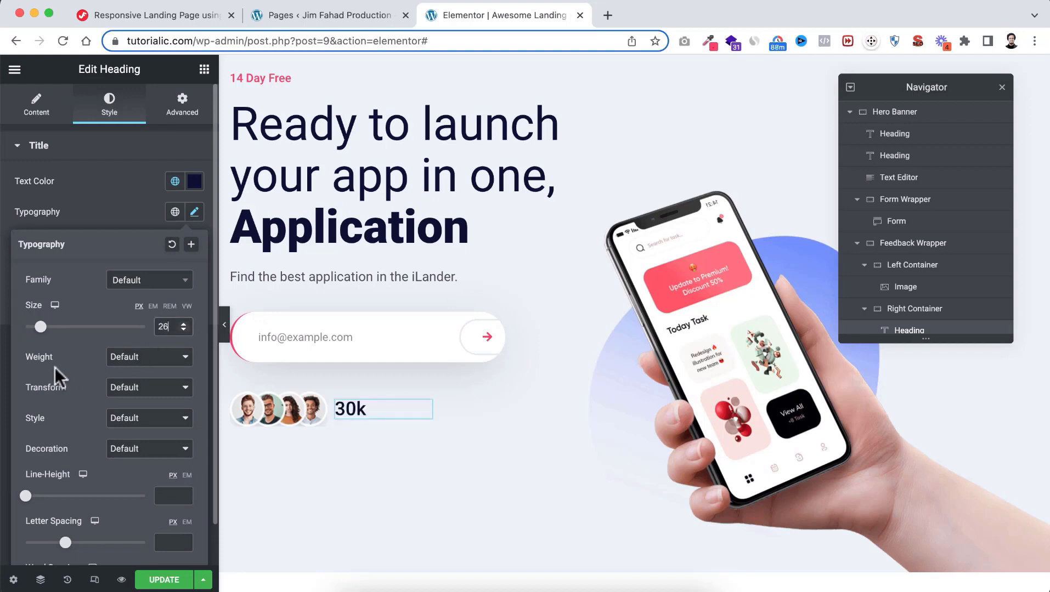
click(125, 357)
click(135, 345)
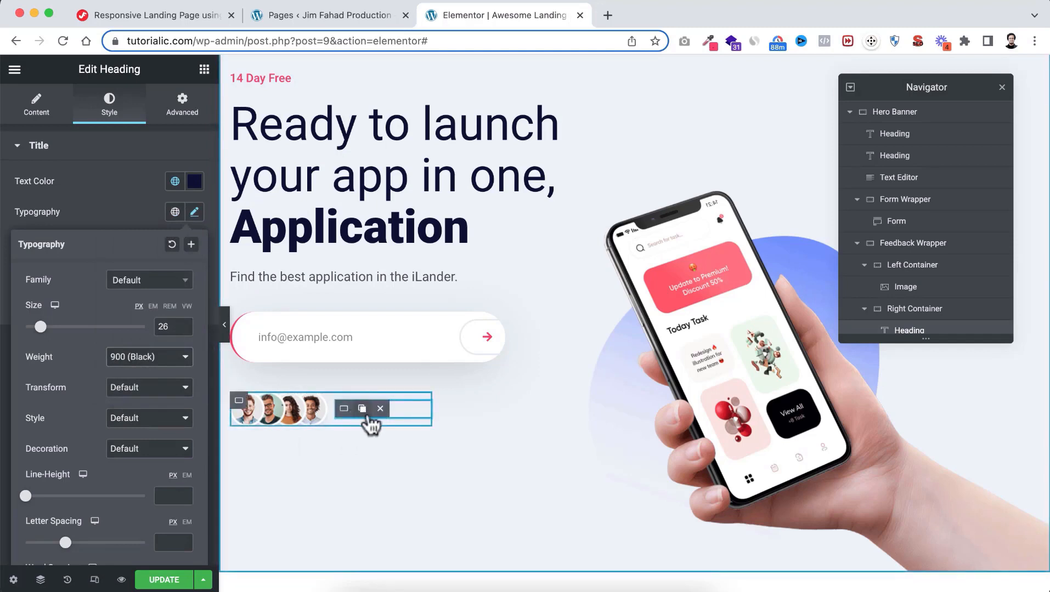
Add a second heading titled 'Feedback' below the 30k heading
click(204, 69)
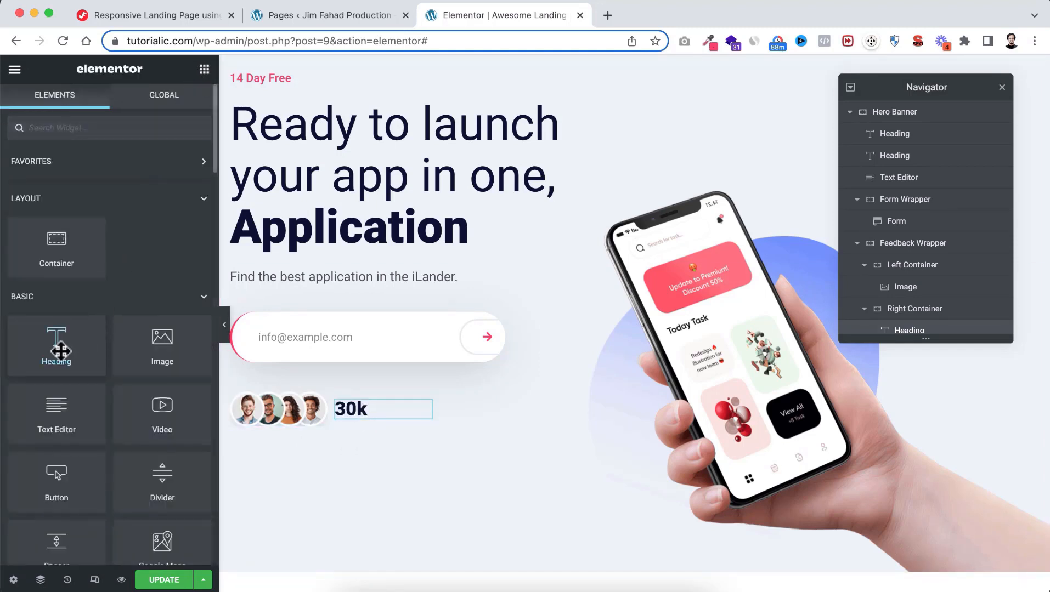
drag(51, 346, 354, 412)
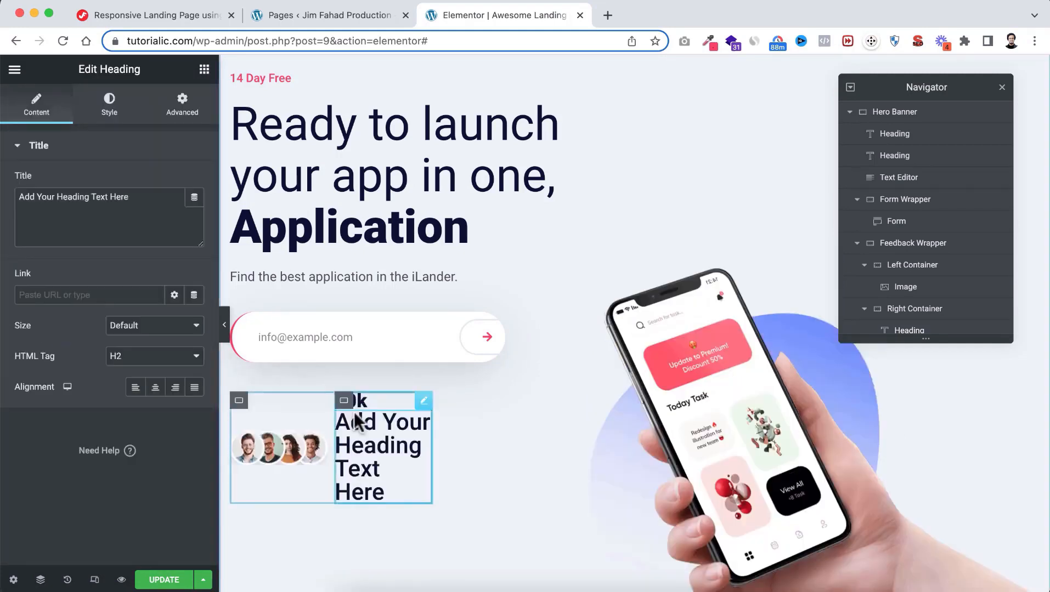
triple_click(142, 192)
text(Feedback)
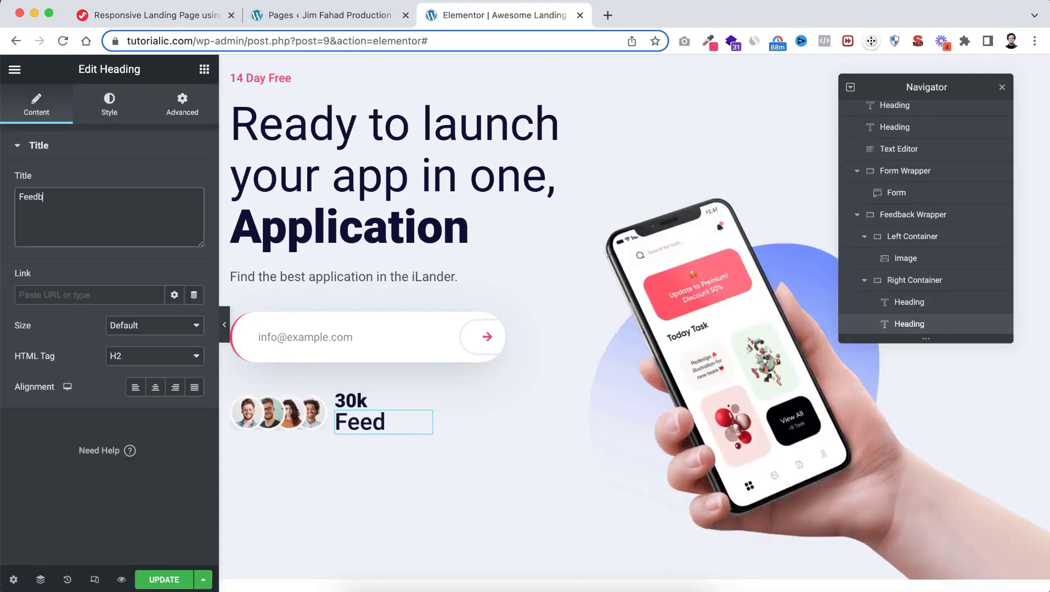
Style the Feedback heading Black Light, size 13, weight 500 (Medium)
click(109, 104)
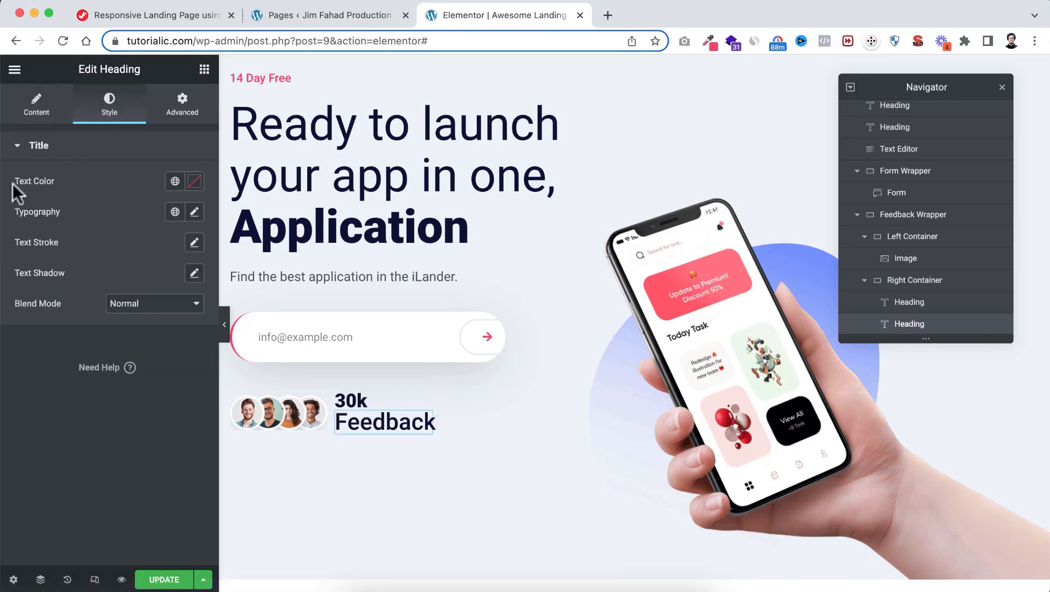
click(175, 182)
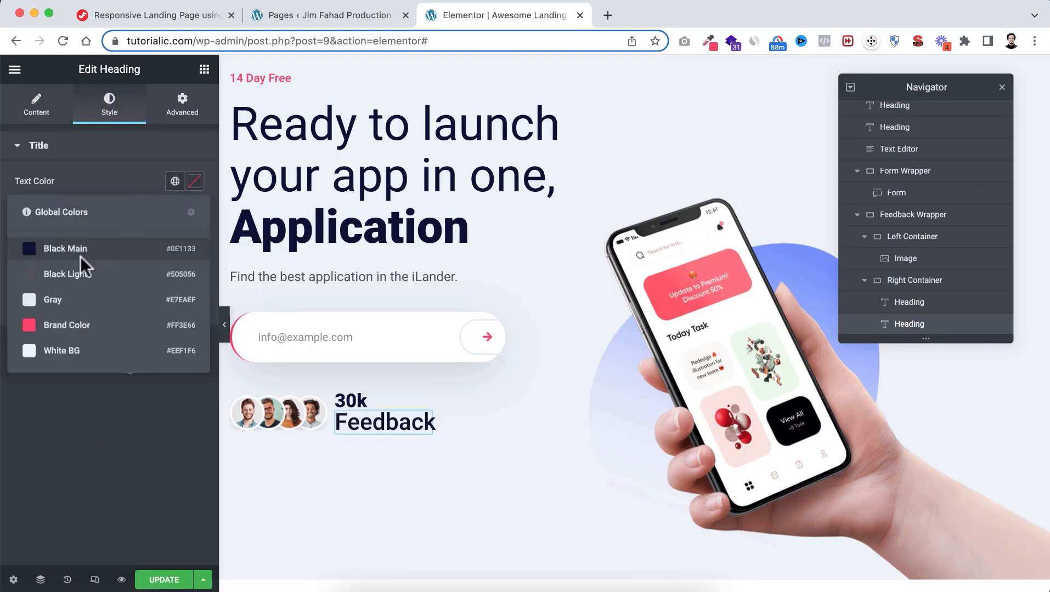
click(88, 274)
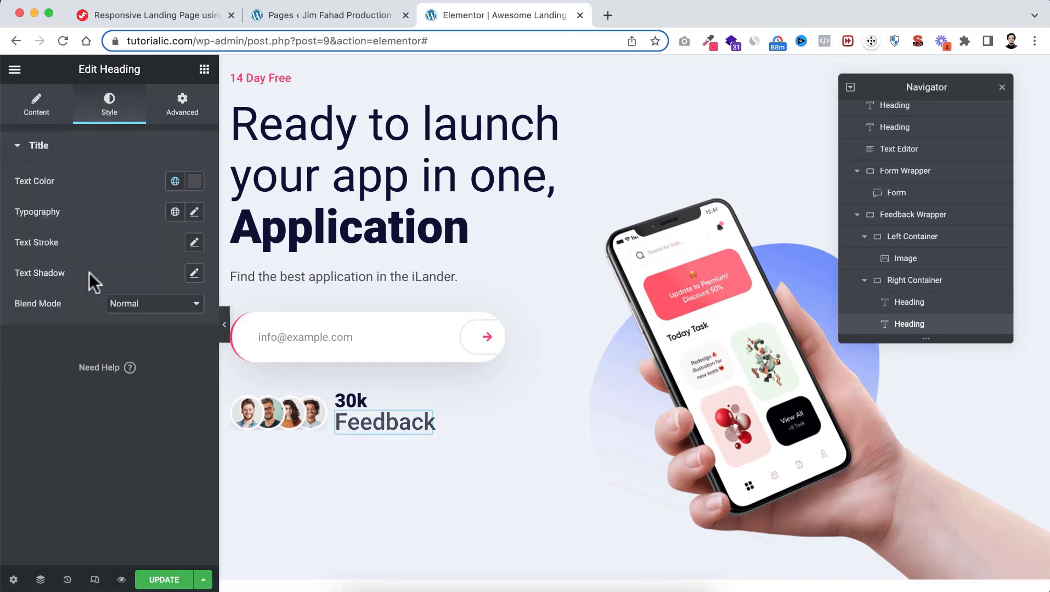
click(194, 212)
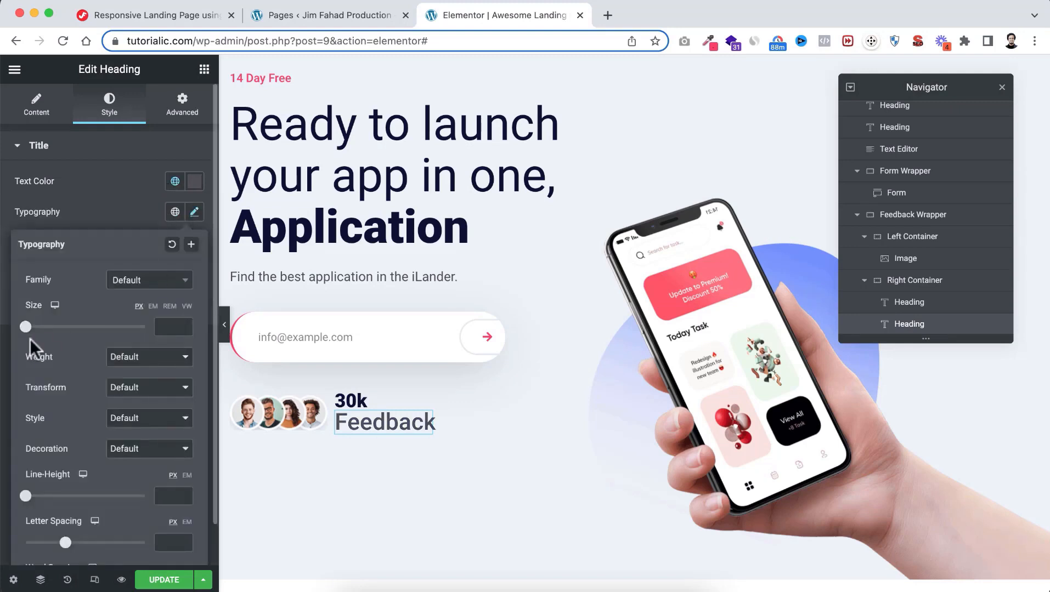
click(165, 323)
text(13)
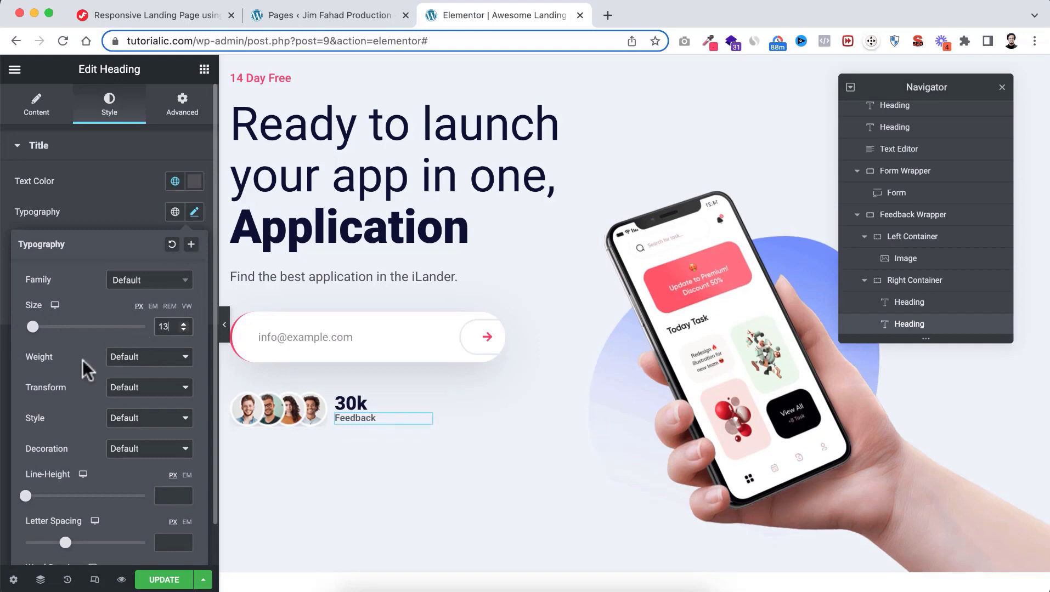
click(124, 357)
click(135, 280)
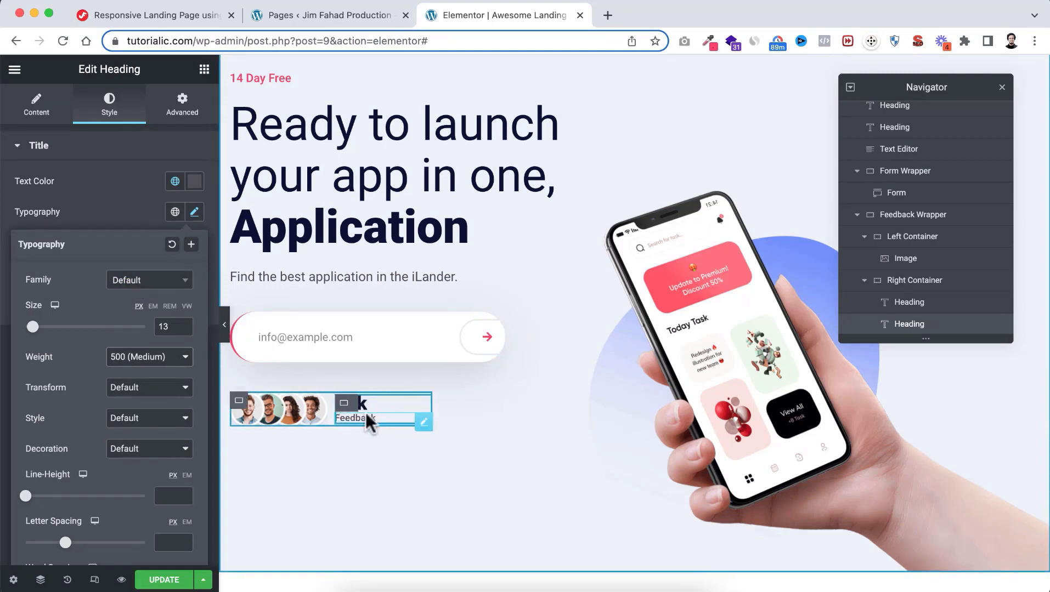
mouse_move(345, 406)
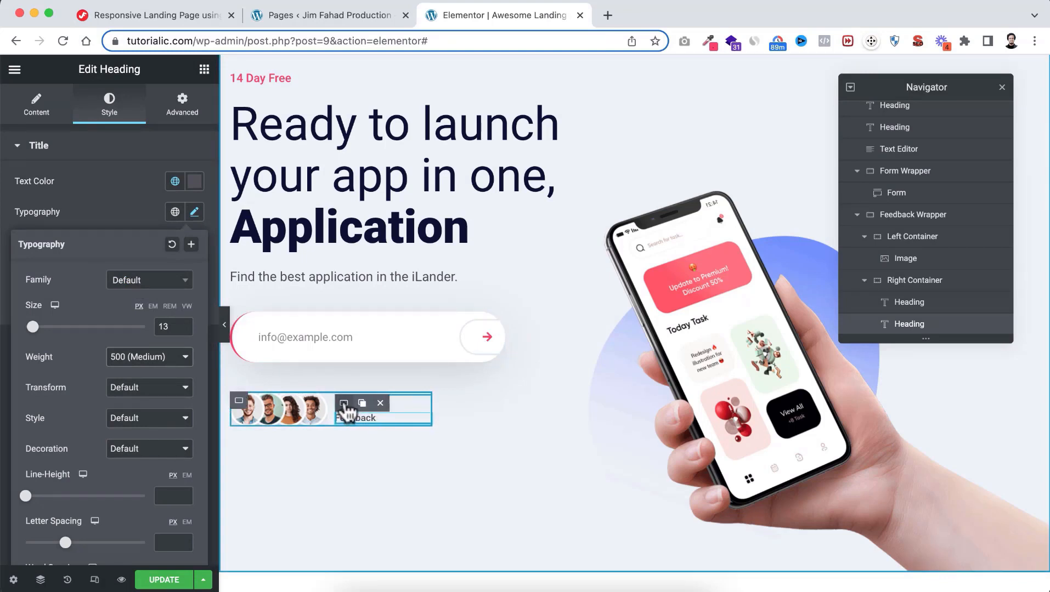
click(344, 404)
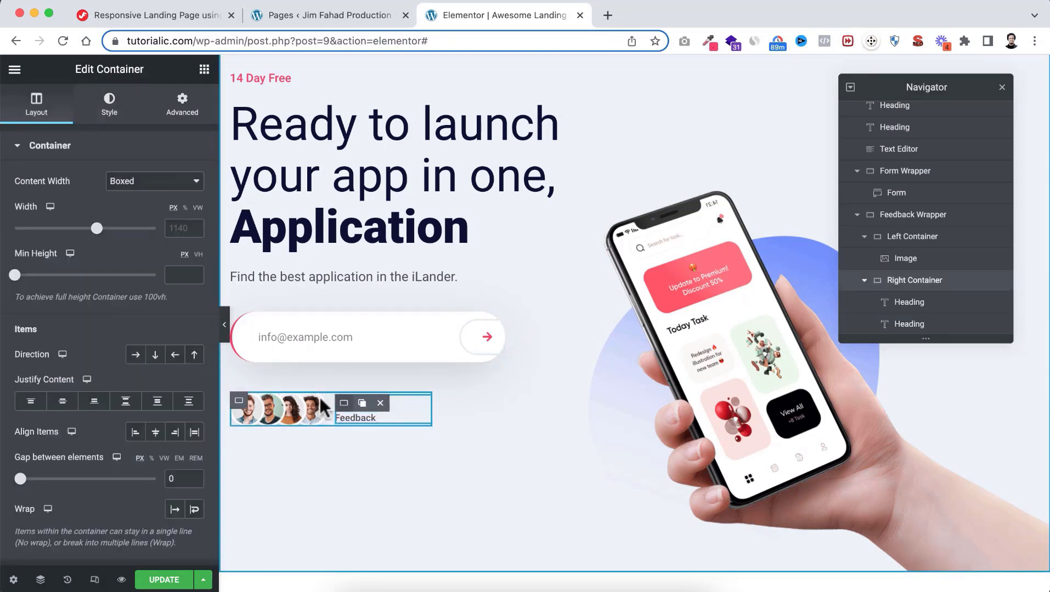
Try a row direction for the Right Container, then return it to a stacked column
click(156, 357)
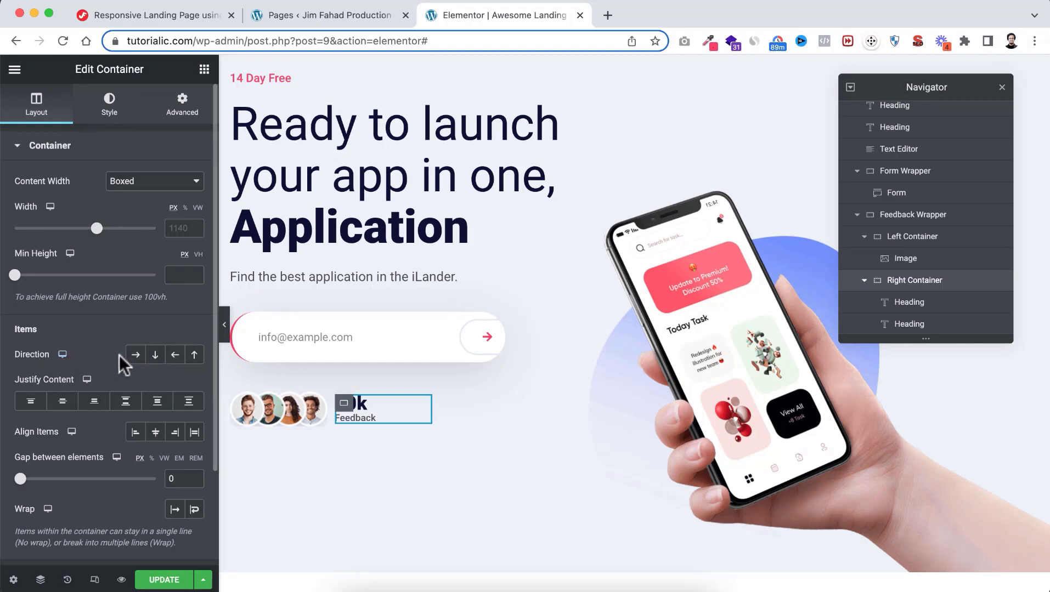
click(135, 355)
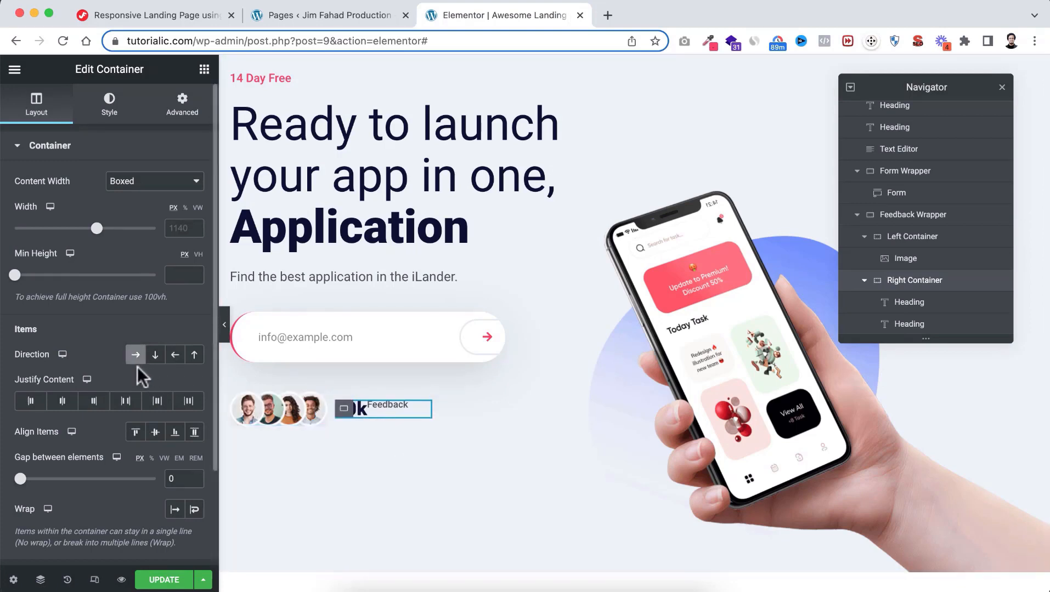
click(149, 359)
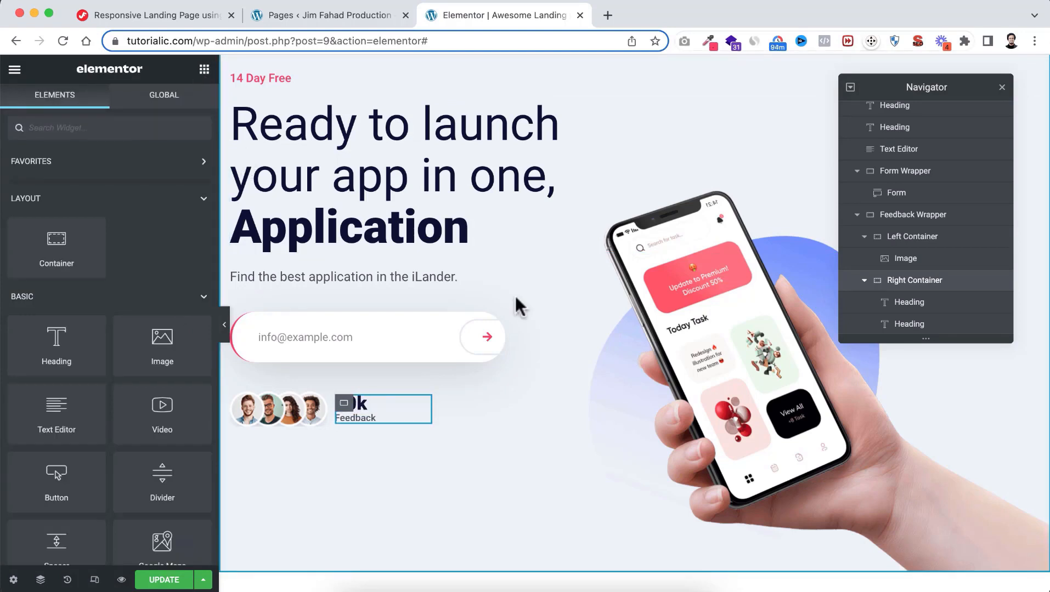
Update the page and open its live preview
scroll(489, 381, up, 2)
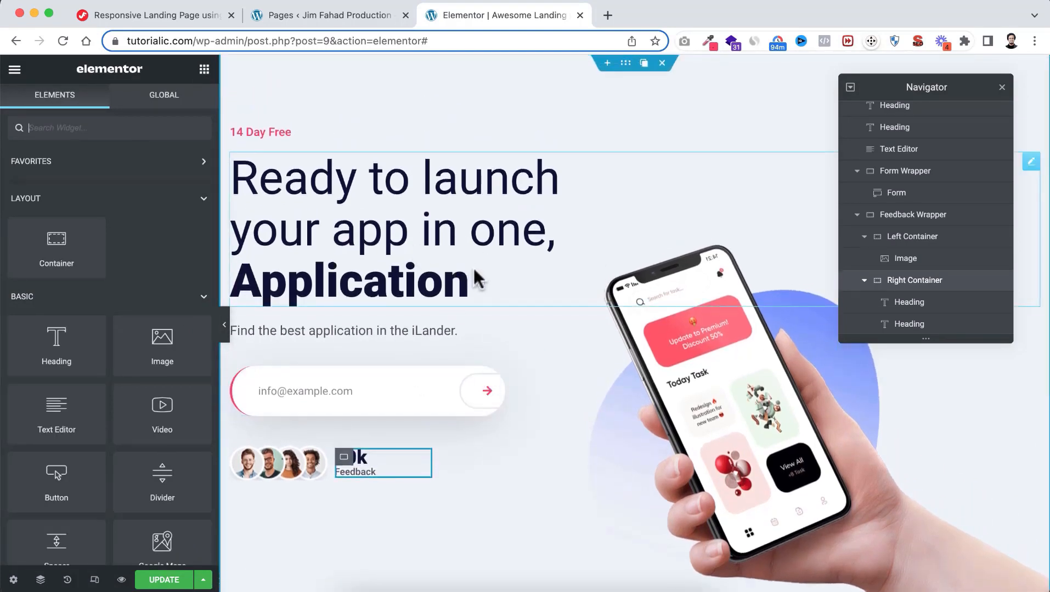
click(170, 586)
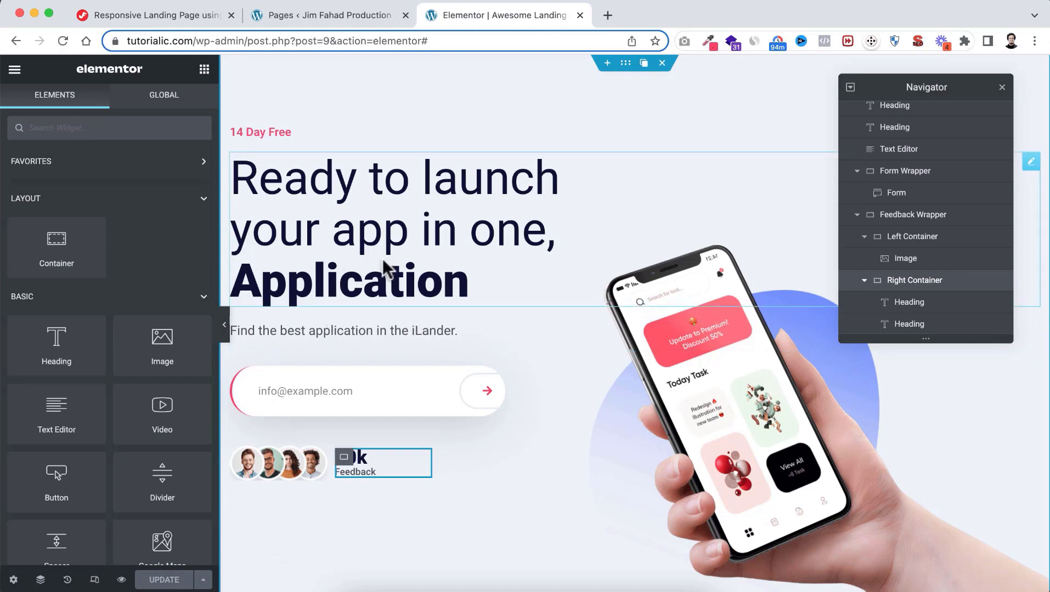
click(122, 580)
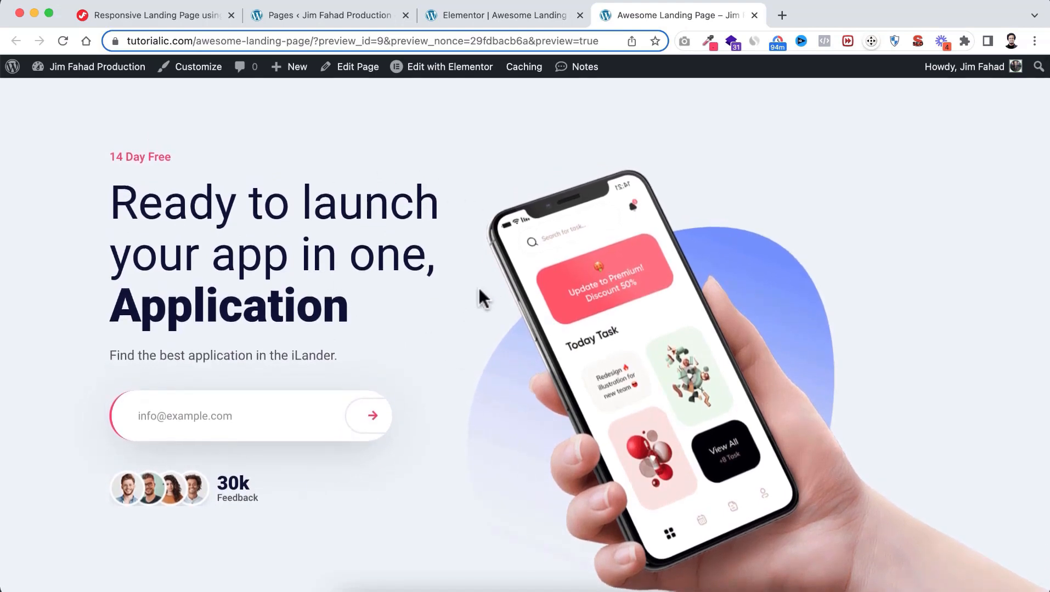
Scroll the preview and start typing an e-mail address into the hero's email field
scroll(470, 299, down, 1)
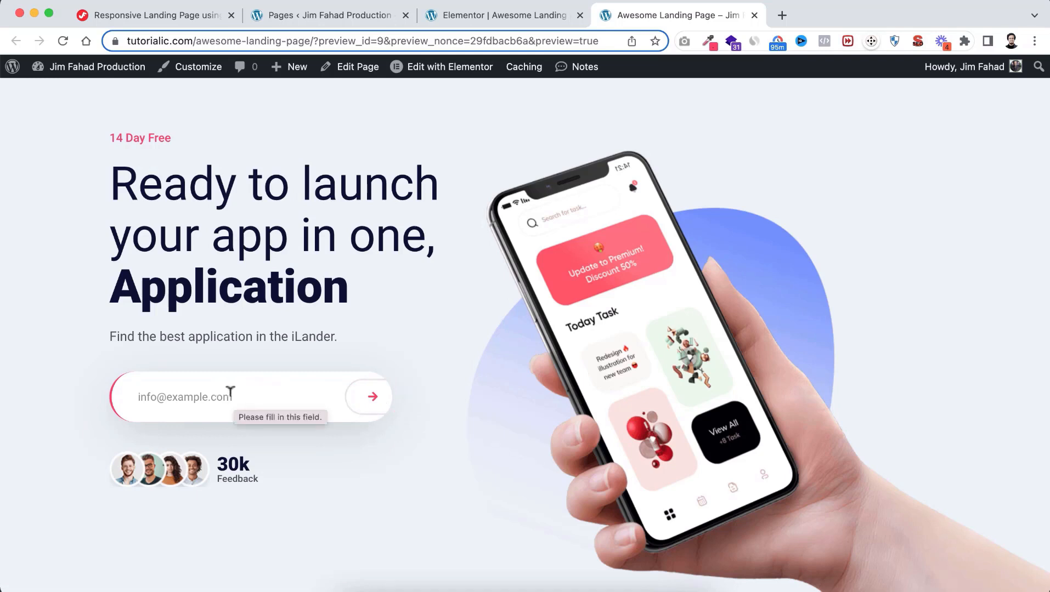
click(184, 390)
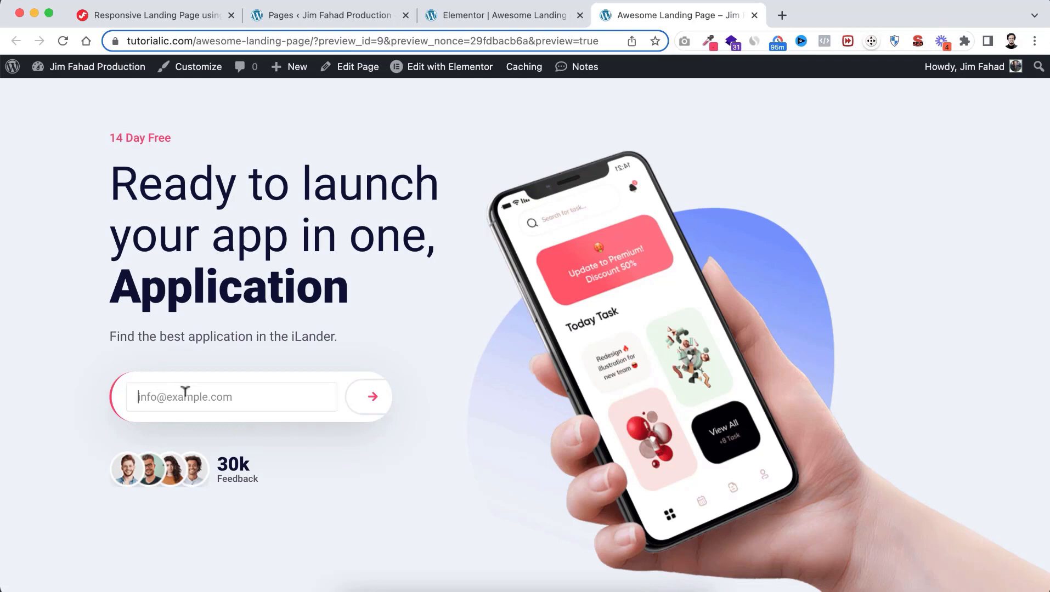
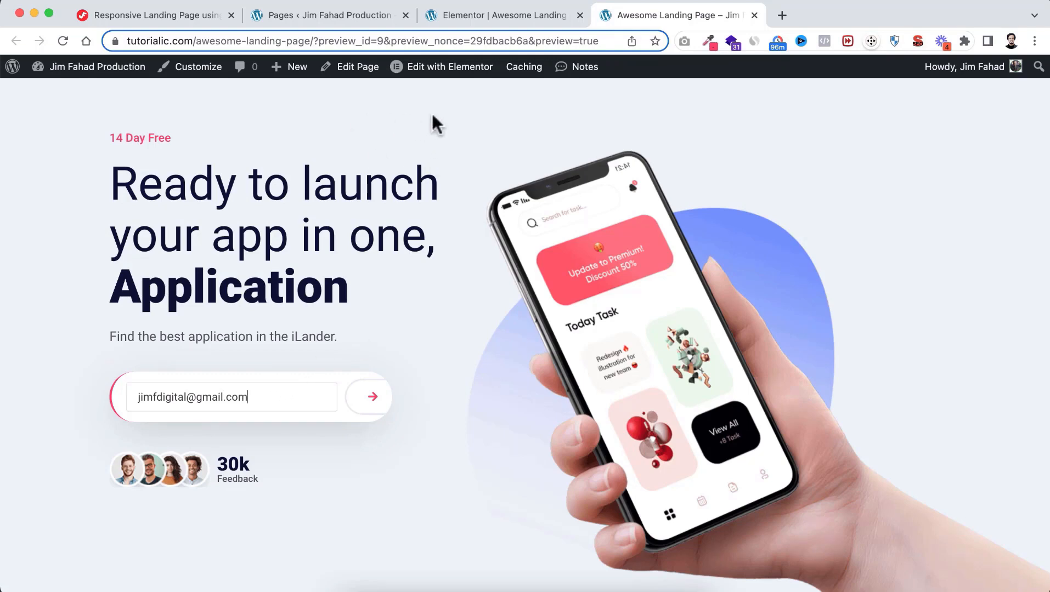
Return from the preview to the Awesome Landing page's Elementor editor
click(494, 17)
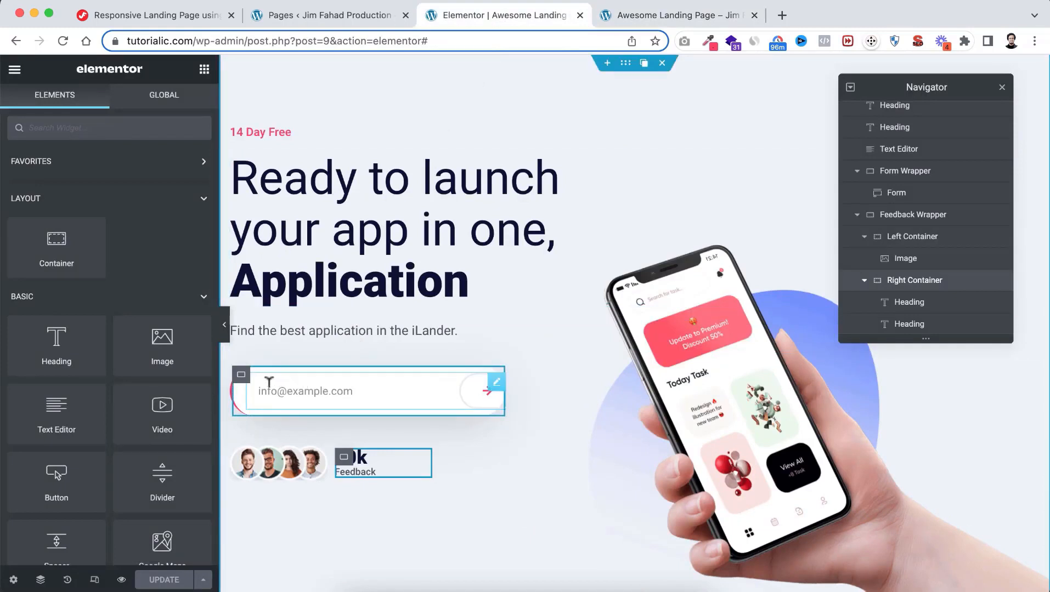
Open the Custom CSS section of the Form Wrapper container's Advanced settings
click(242, 376)
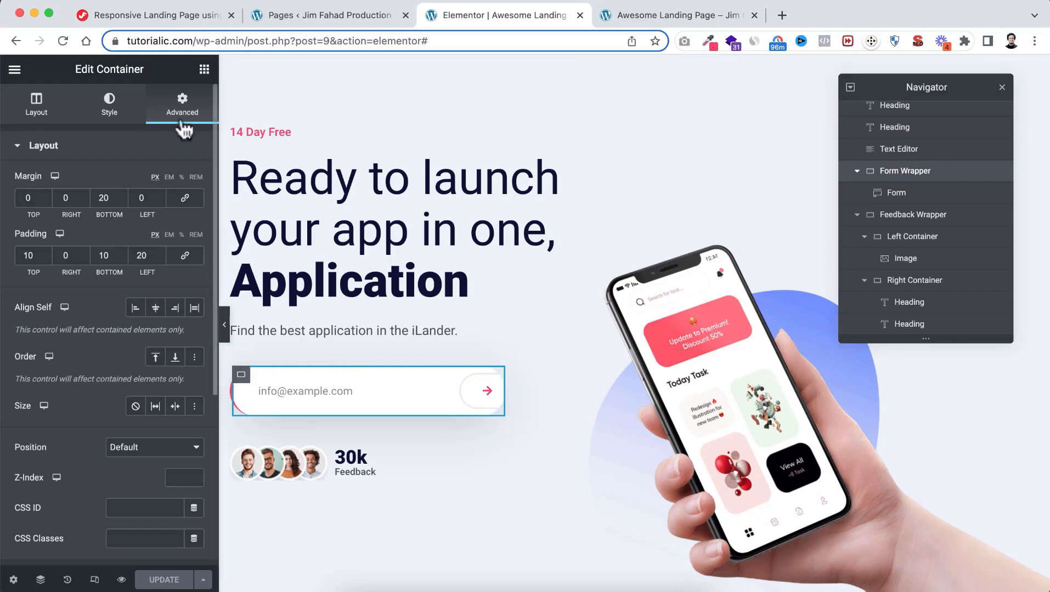
scroll(107, 456, down, 2)
scroll(107, 455, down, 10)
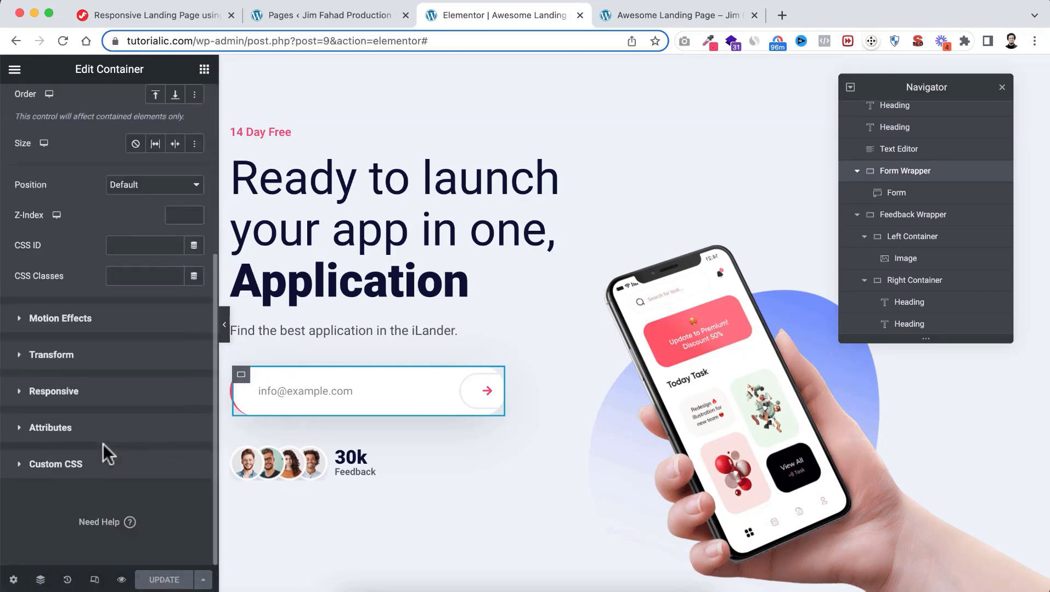
click(76, 466)
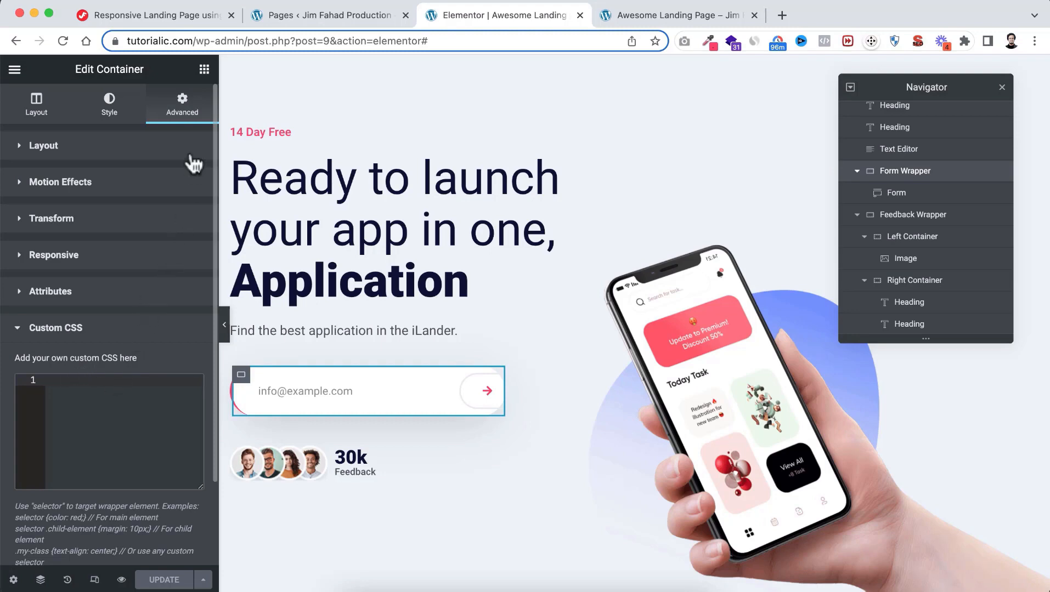
Copy the Remove Input Outline CSS snippet from the tutorial page
click(157, 18)
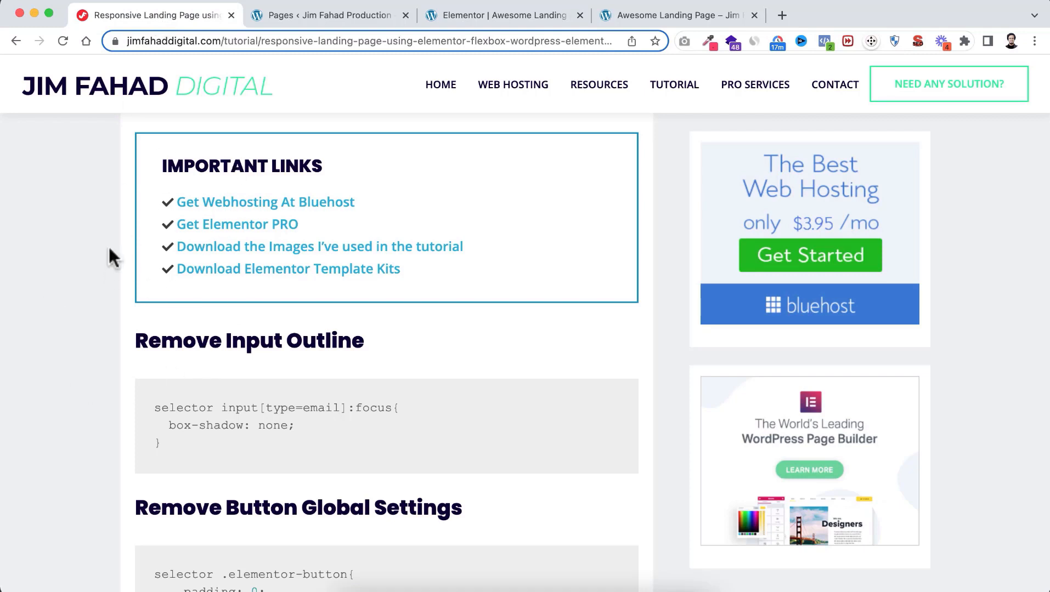
scroll(117, 376, up, 1)
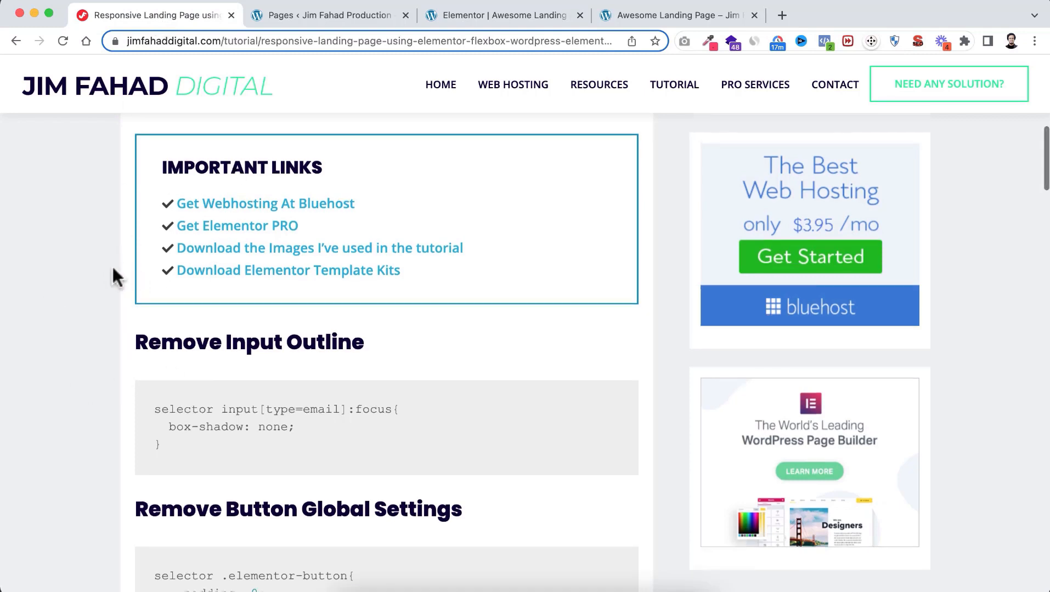
scroll(106, 365, down, 2)
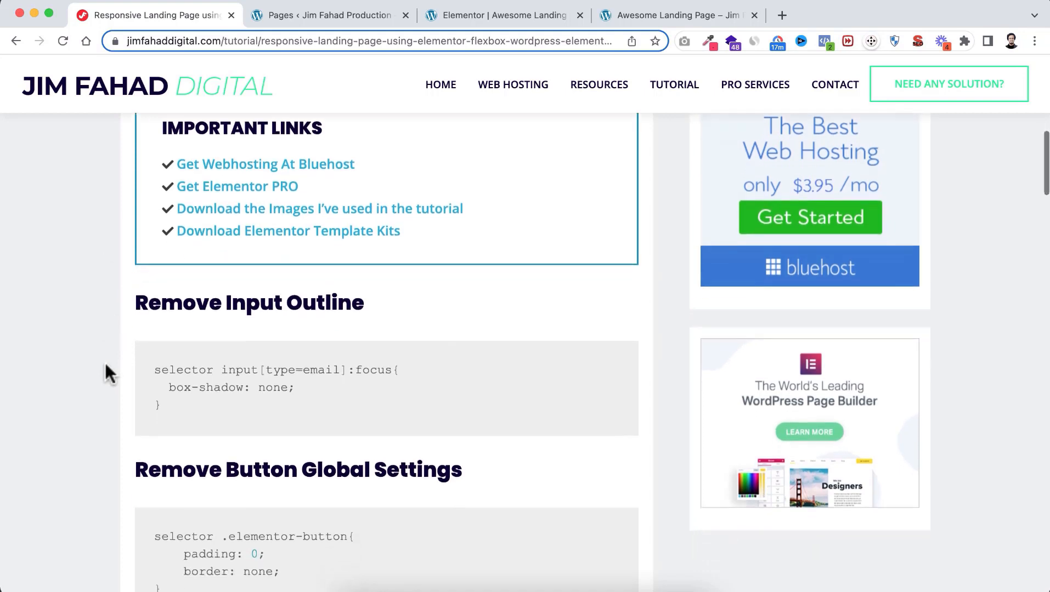
scroll(106, 364, down, 1)
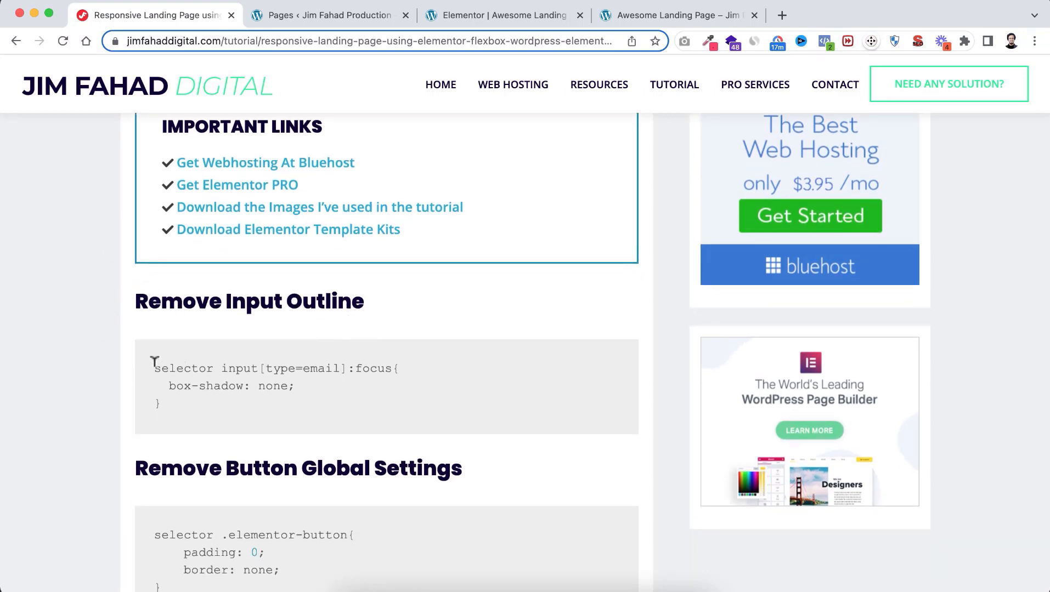
drag(154, 362, 172, 399)
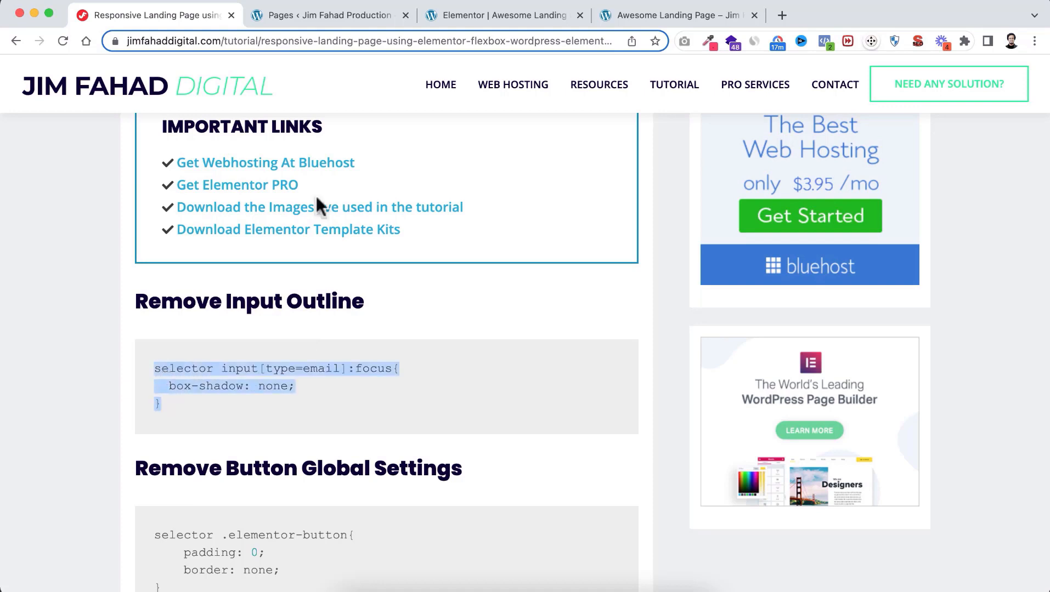
Paste the input-focus box-shadow rule into the Form Wrapper's Custom CSS, update, and preview
click(471, 14)
click(64, 383)
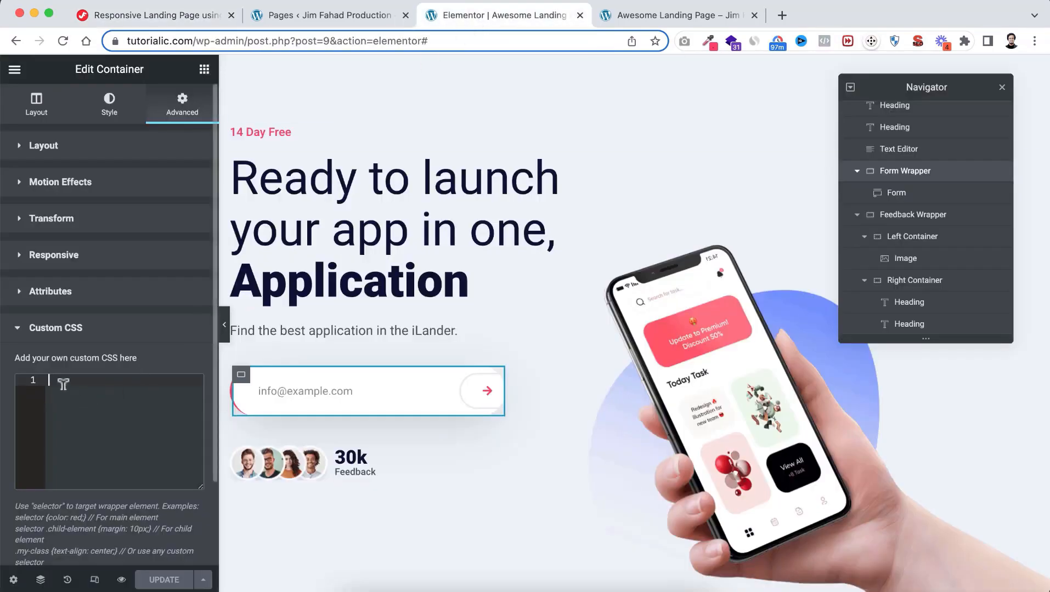
text(selector input[type=email]:focus{   box-shadow: none; })
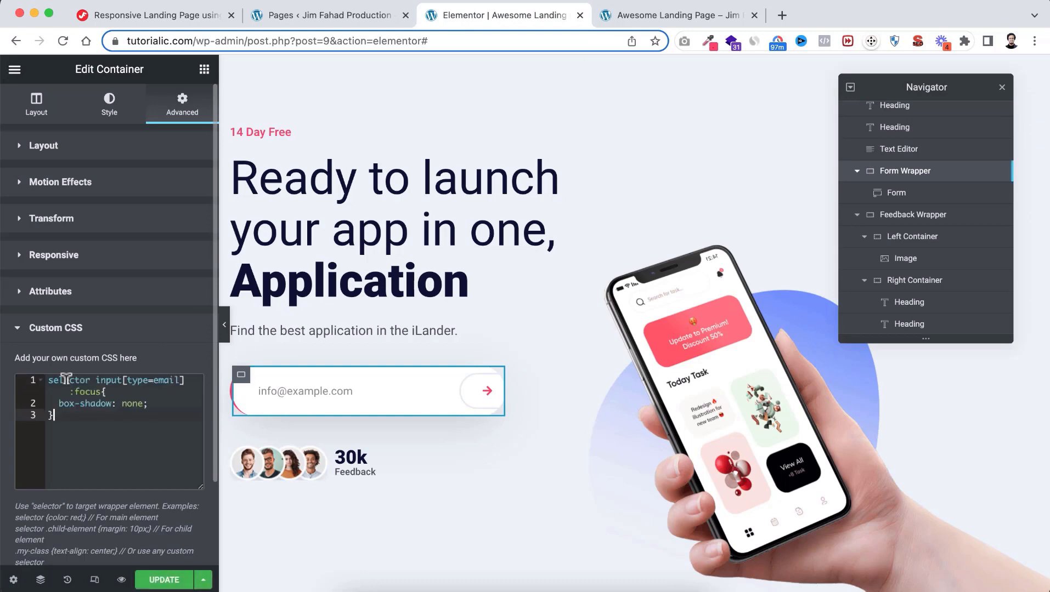
click(157, 584)
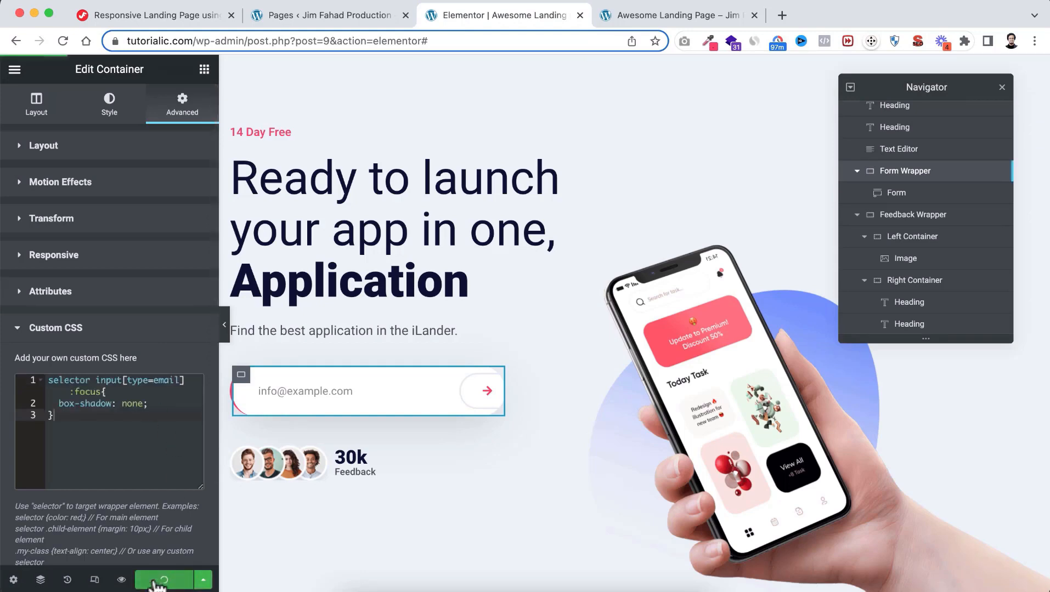
click(121, 580)
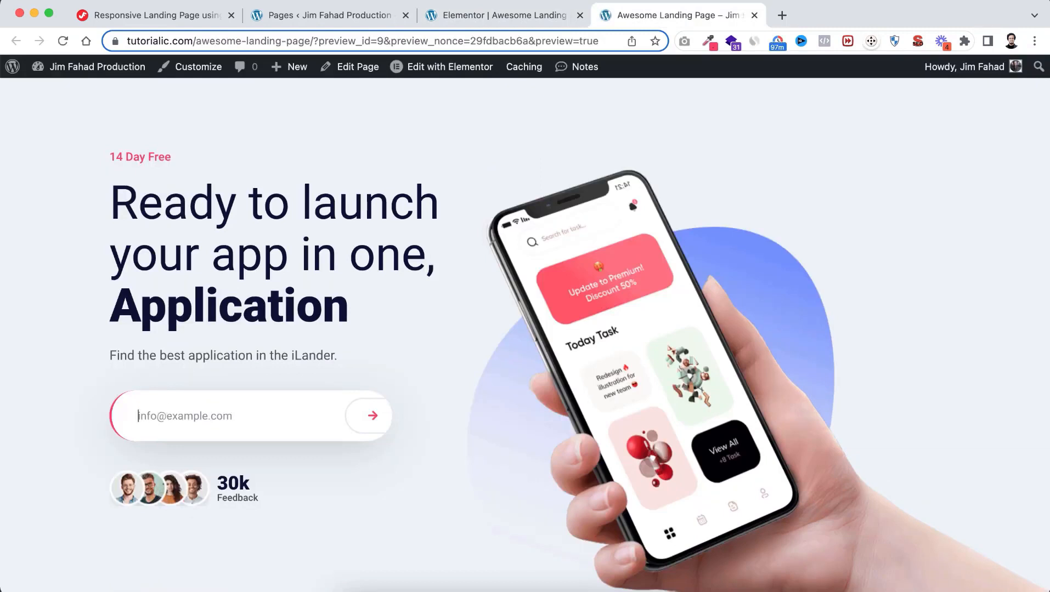
Test the preview's email field with 'jihahd', then return to the Elementor editor
text(jihahd)
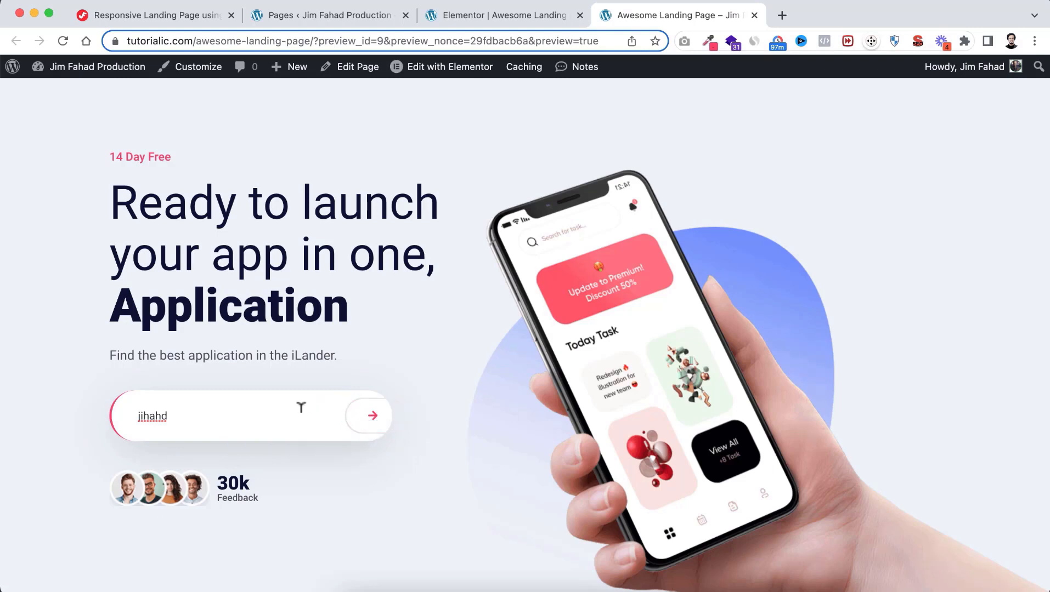
click(469, 20)
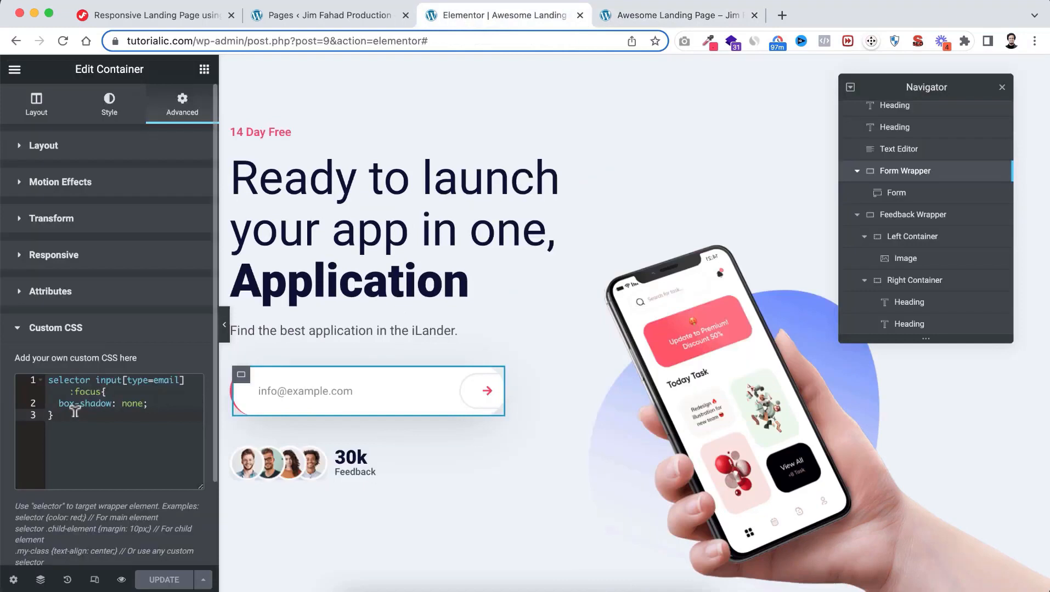
Add the tutorial's .elementor-button rule (padding 0, border none) below the first rule and update
click(157, 21)
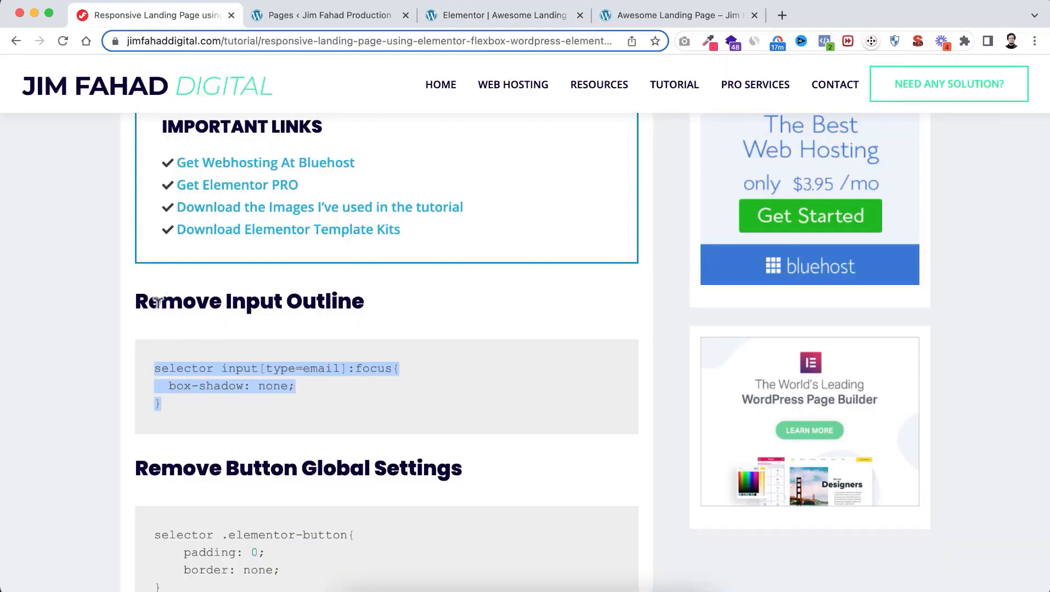
scroll(190, 460, down, 4)
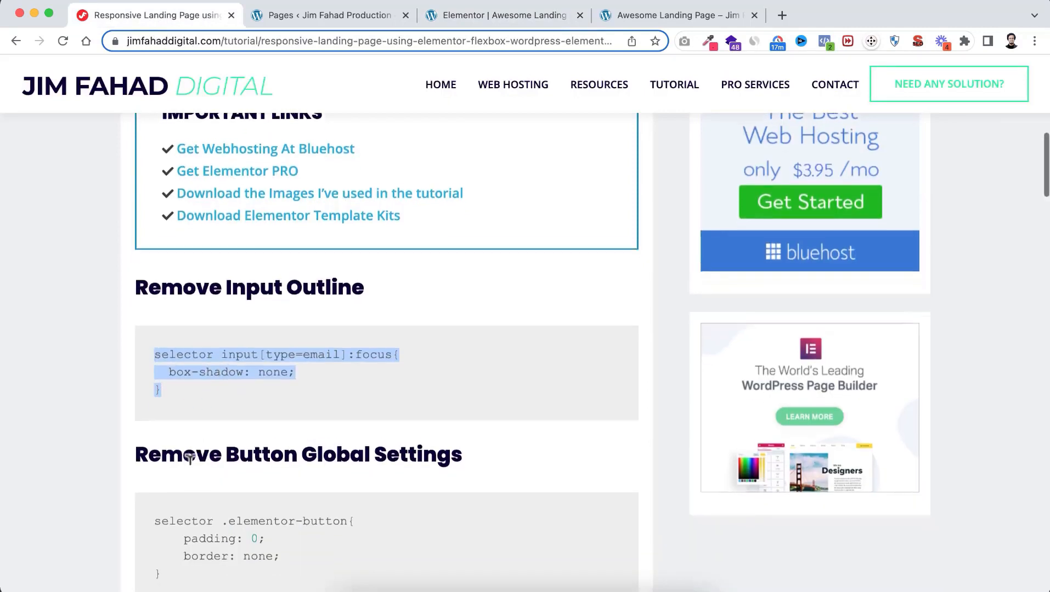
click(190, 391)
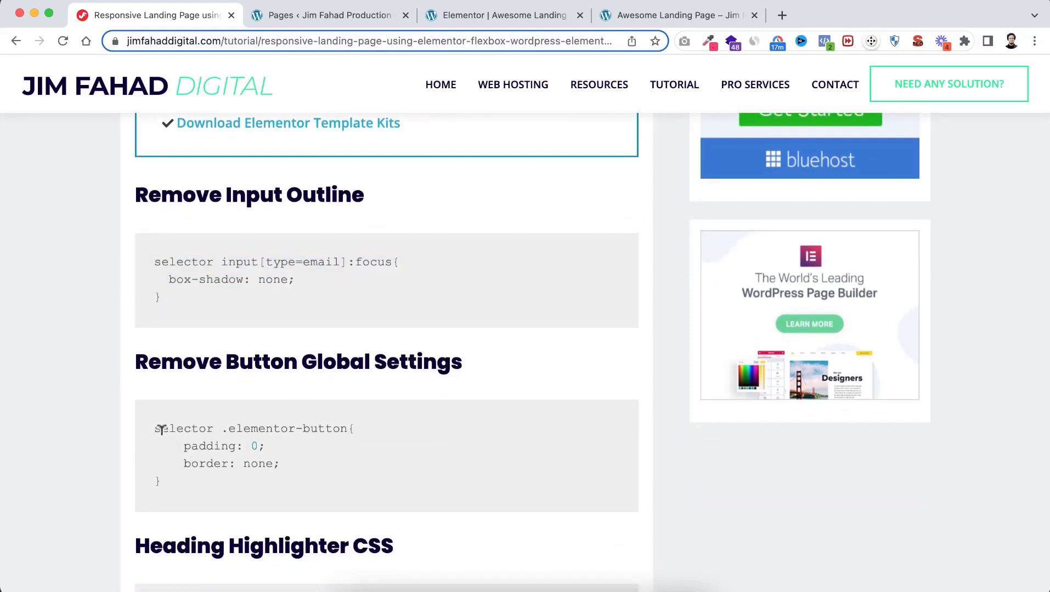
drag(155, 425, 181, 480)
key(super+c)
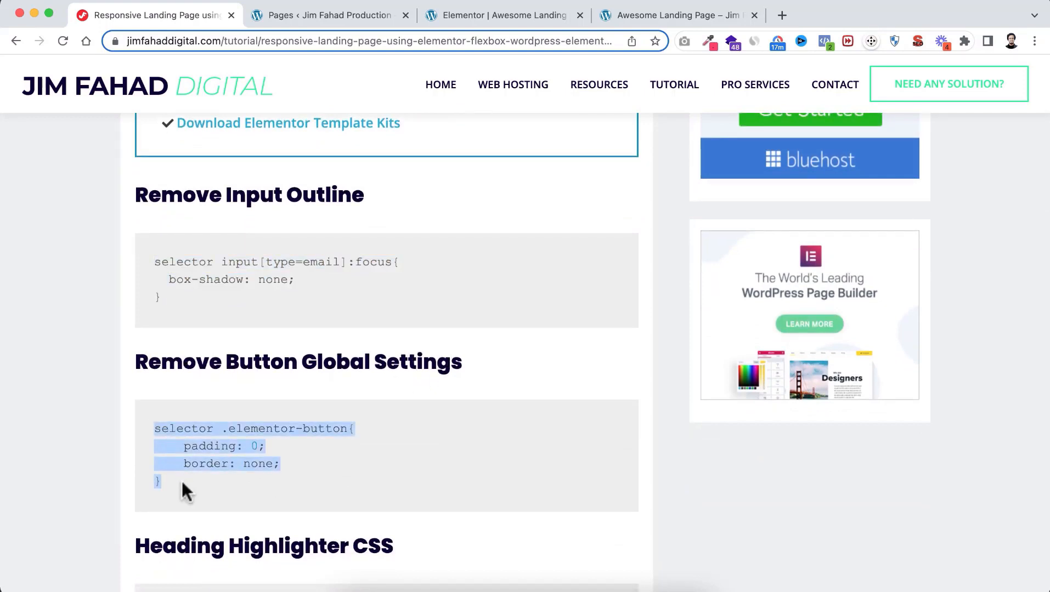
click(457, 15)
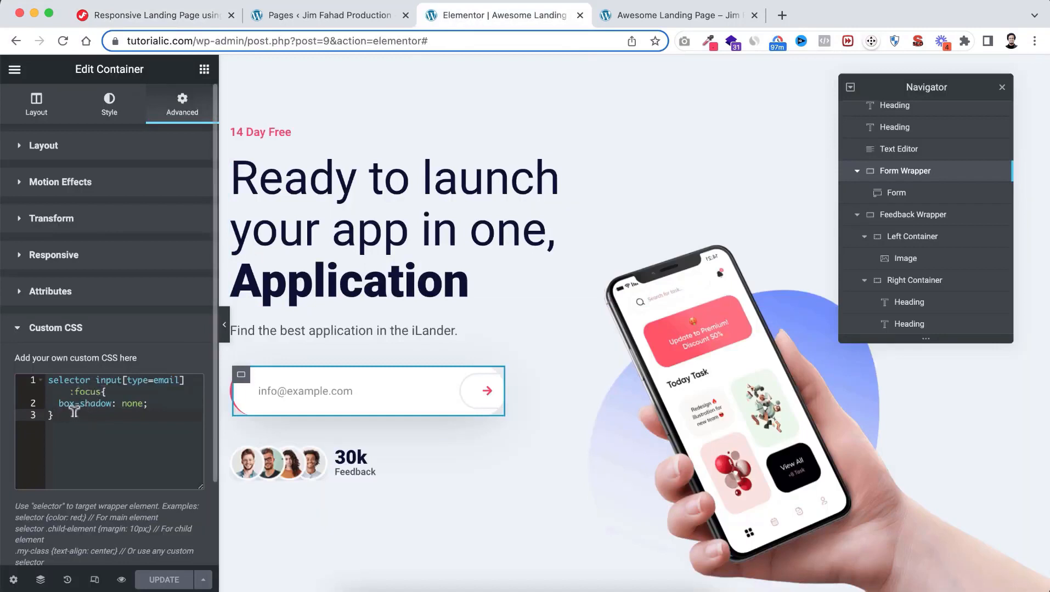
key(Return)
key(Return)
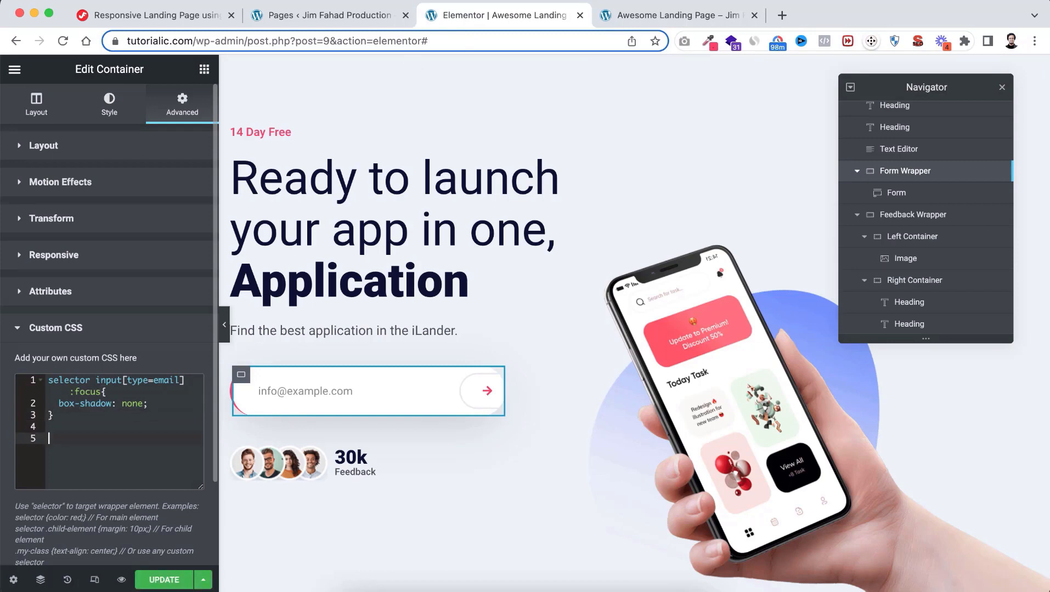
key(super+v)
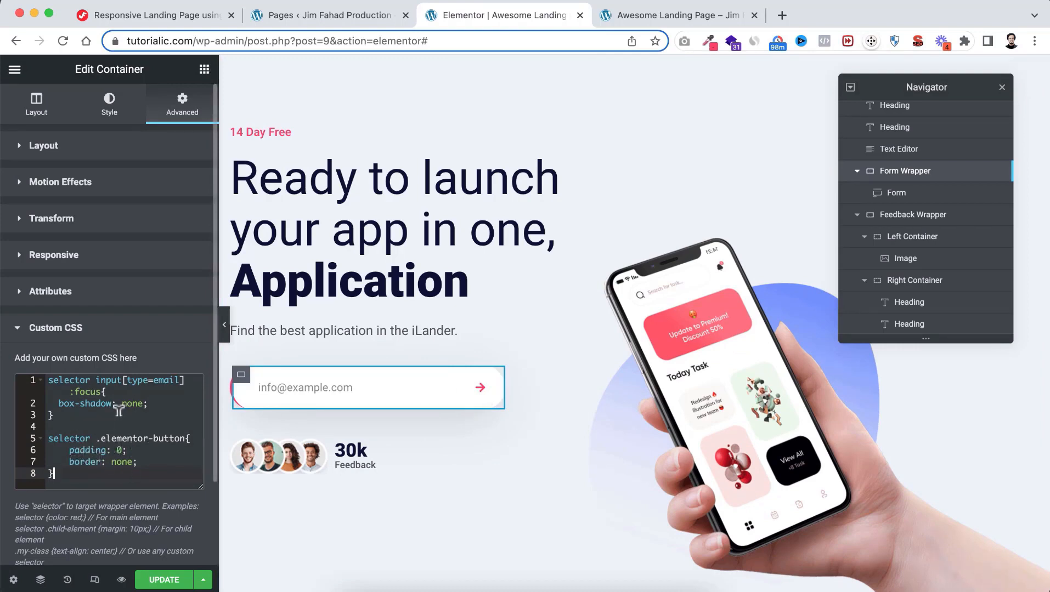
click(164, 580)
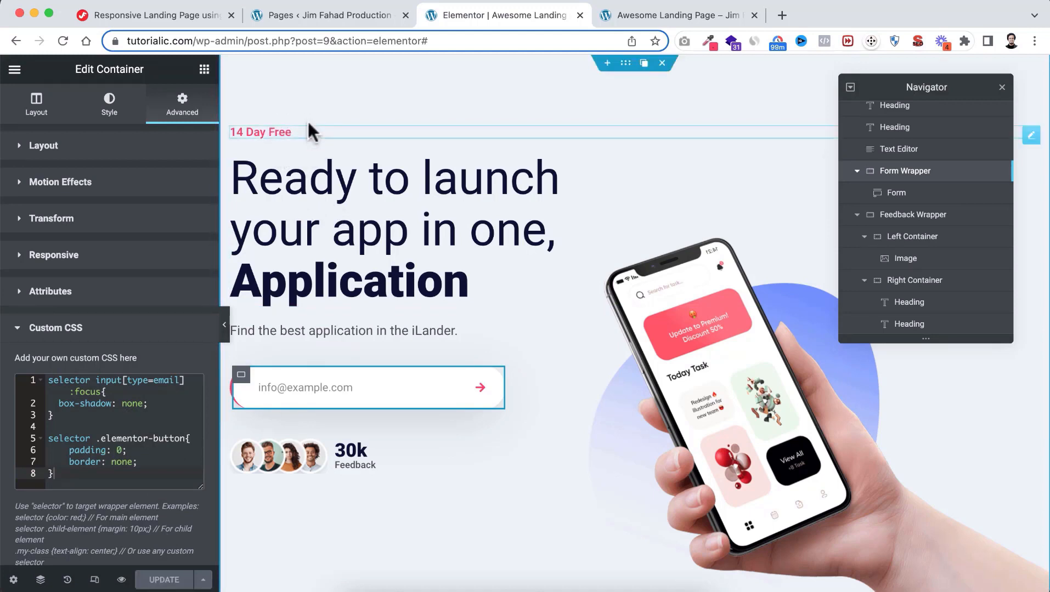
Open Advanced > Custom CSS for the '14 Day Free' heading
click(272, 132)
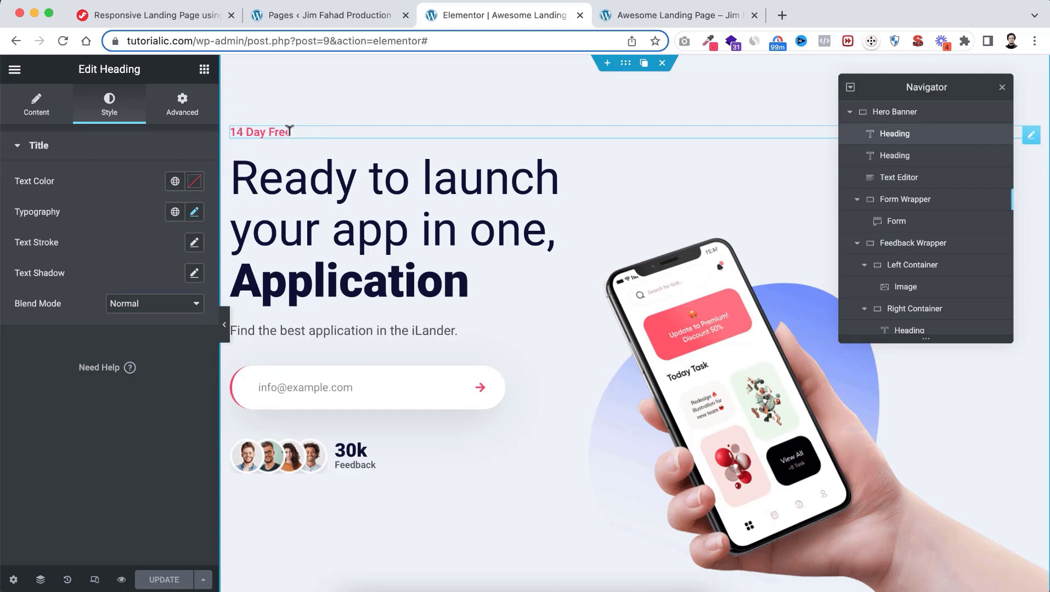
click(259, 126)
click(183, 106)
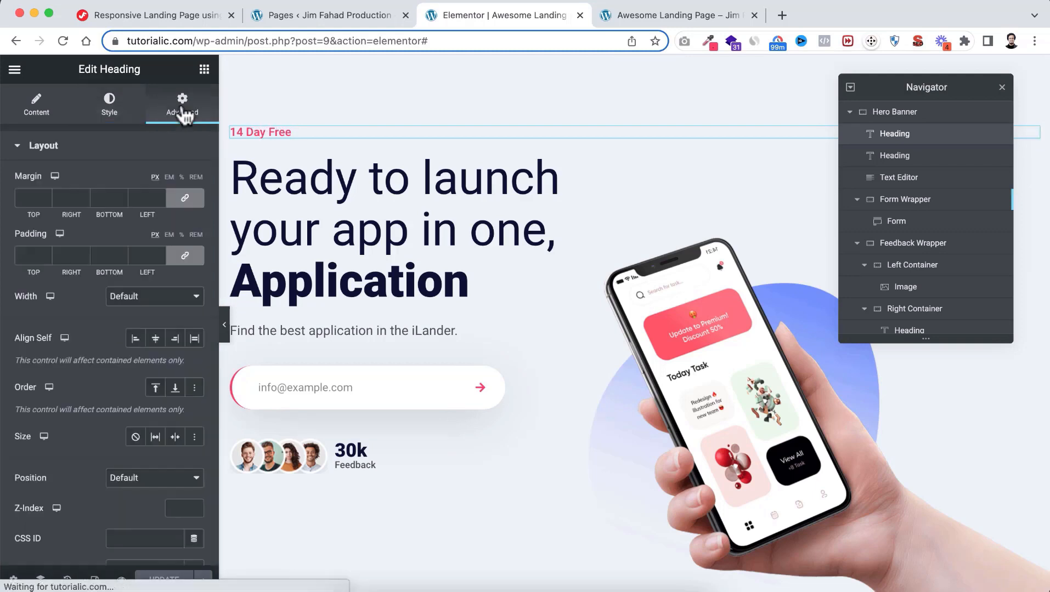
scroll(135, 342, down, 7)
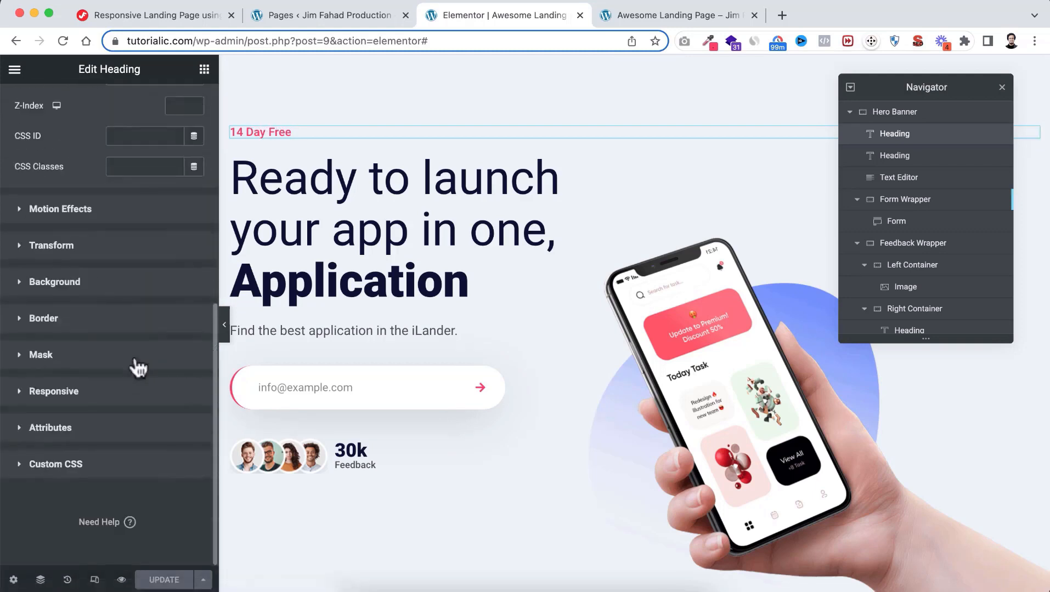
click(91, 461)
scroll(104, 458, down, 3)
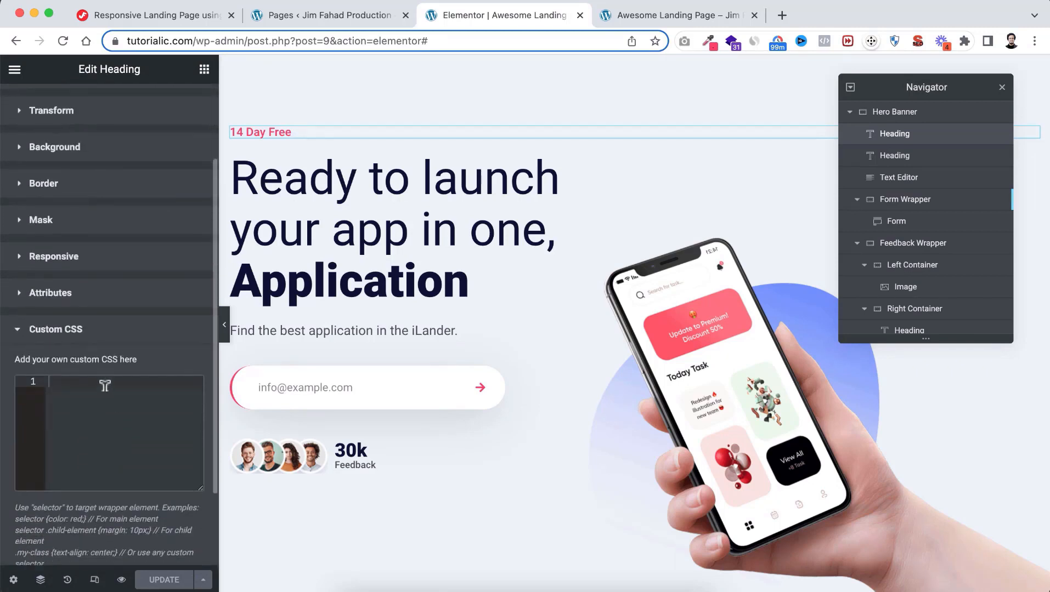
Paste the tutorial's Heading Highlighter :after CSS into the heading's Custom CSS
click(169, 13)
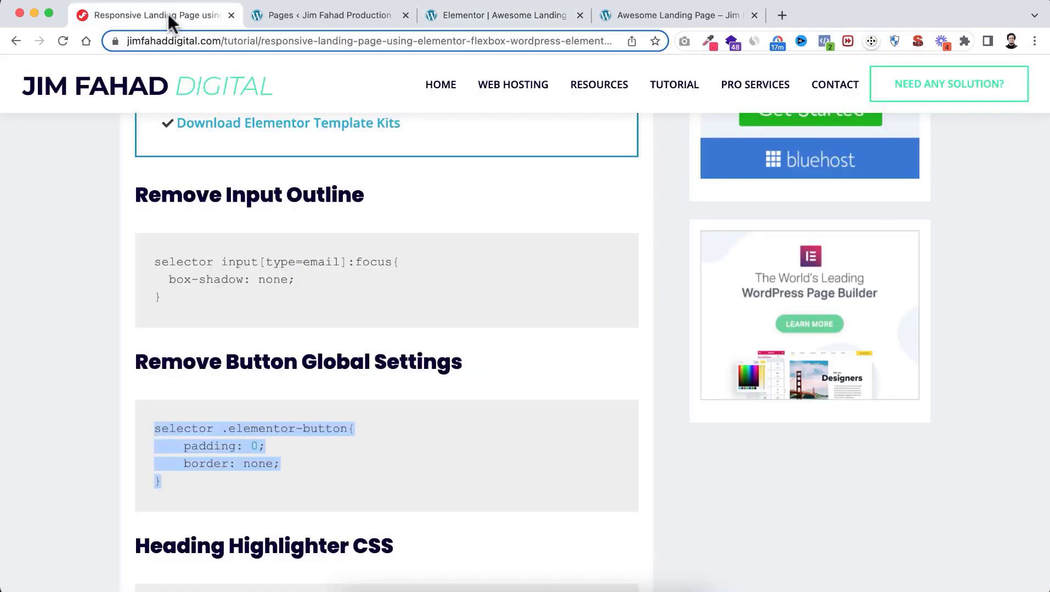
scroll(100, 377, down, 5)
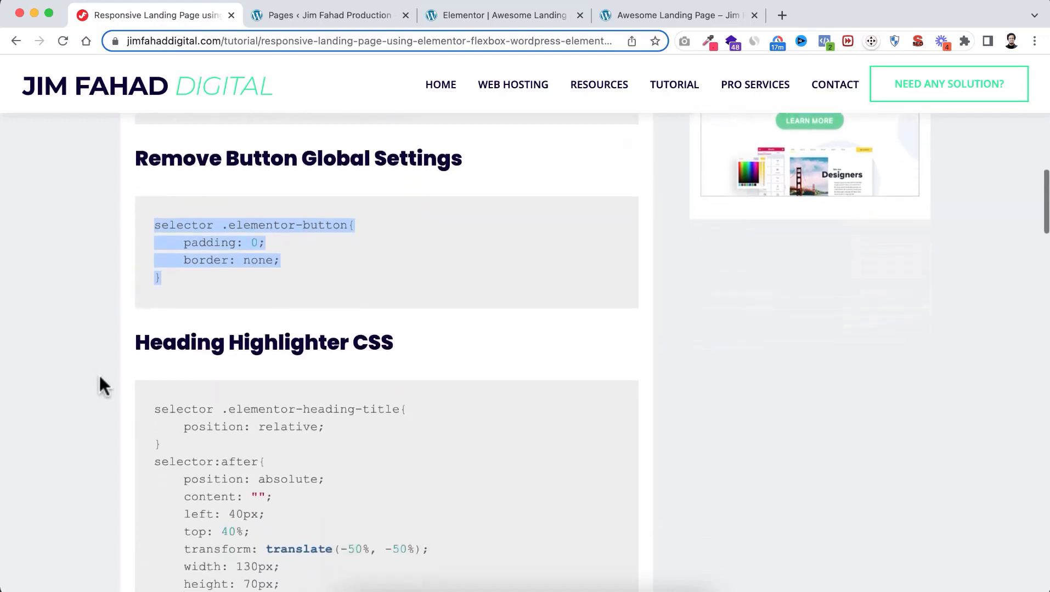
scroll(99, 374, down, 1)
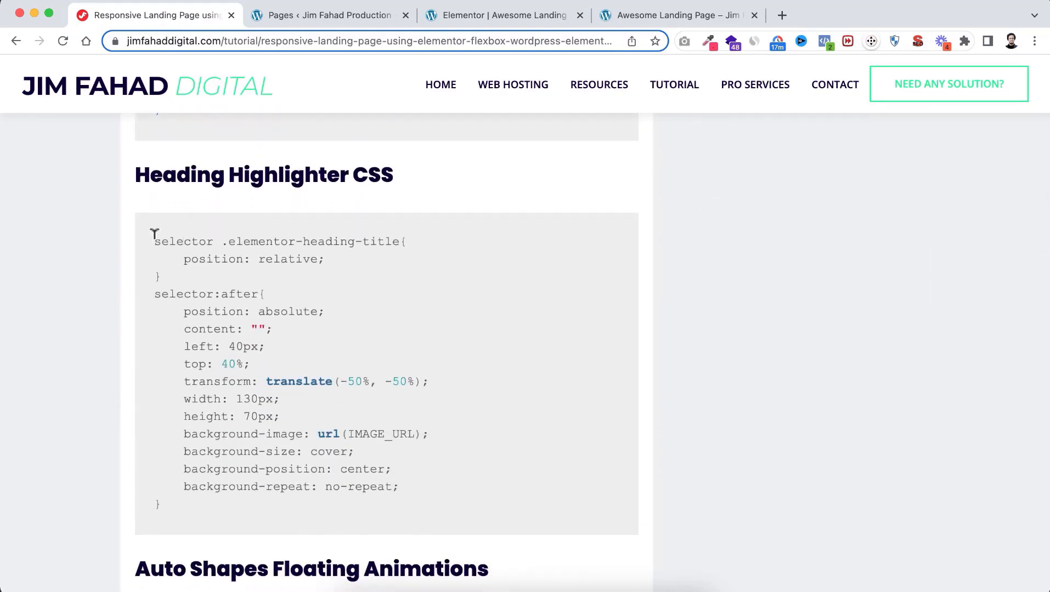
drag(154, 236, 188, 502)
key(ctrl+c)
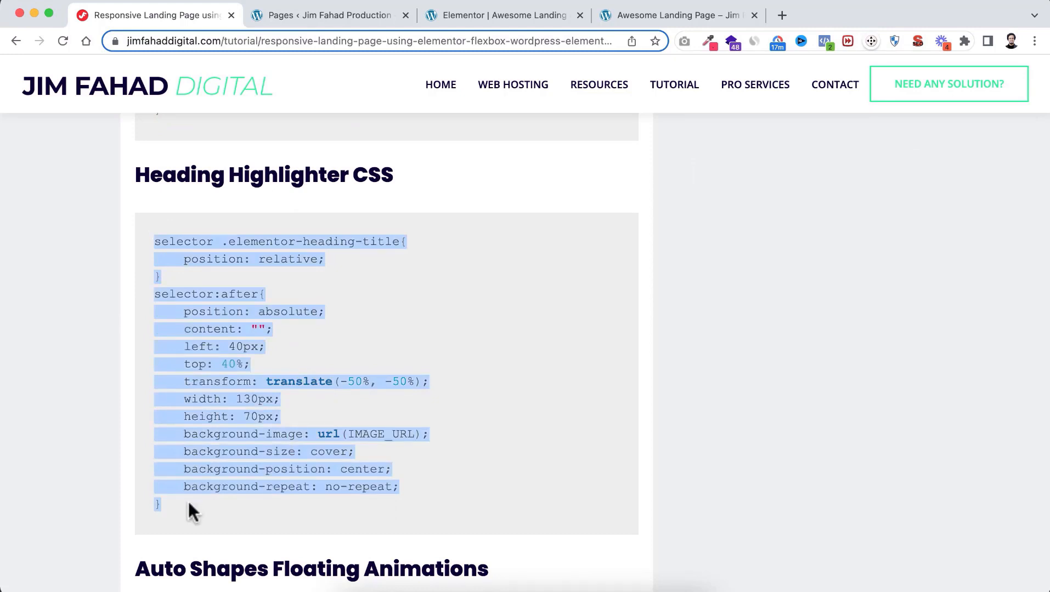
click(492, 16)
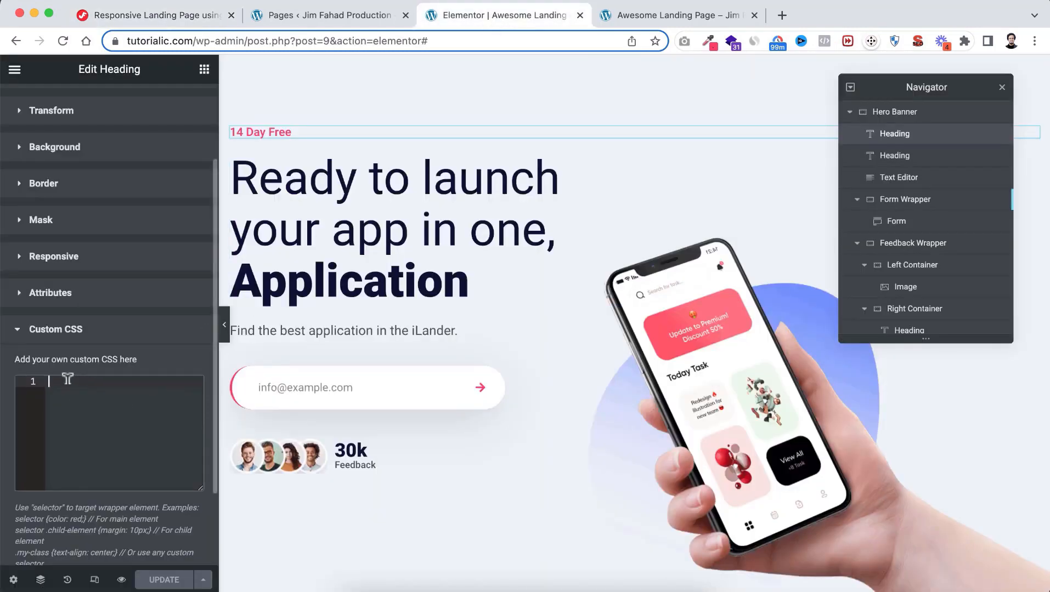
key(ctrl+v)
scroll(75, 419, down, 3)
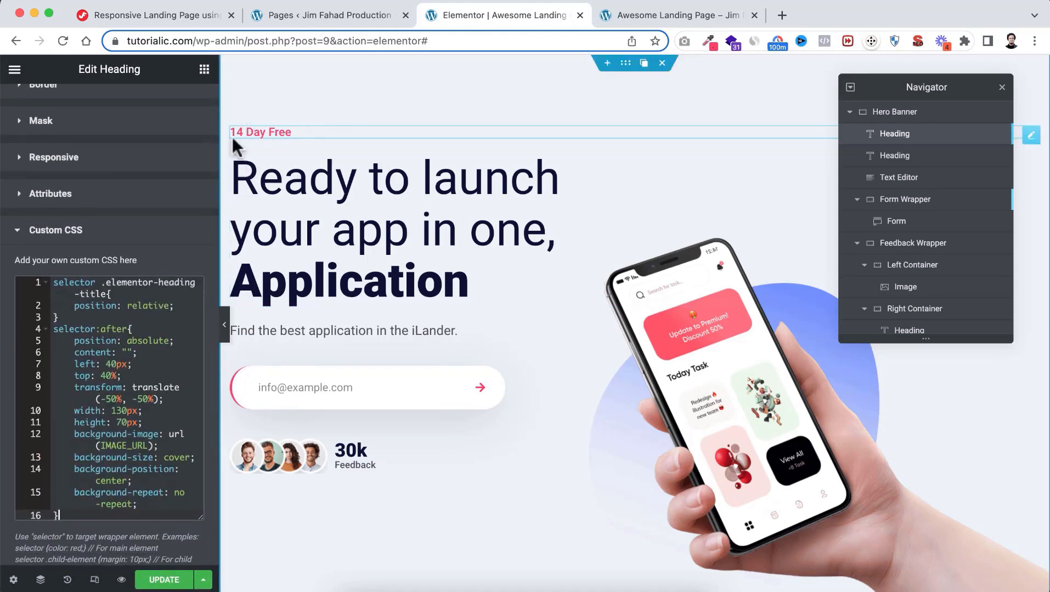
scroll(80, 348, down, 1)
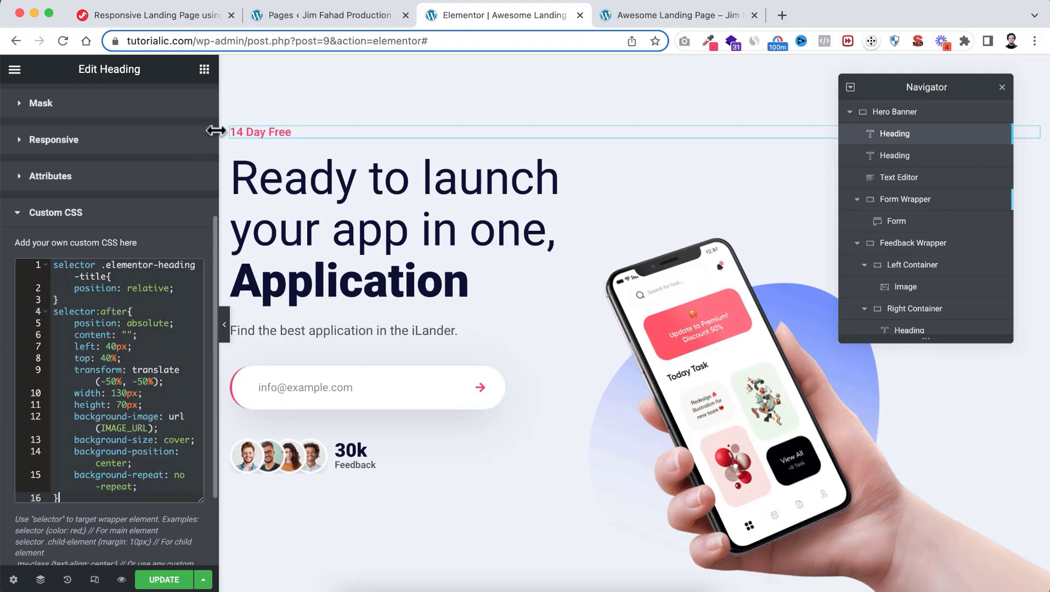
Open the WordPress Media Library from the admin dashboard
click(327, 16)
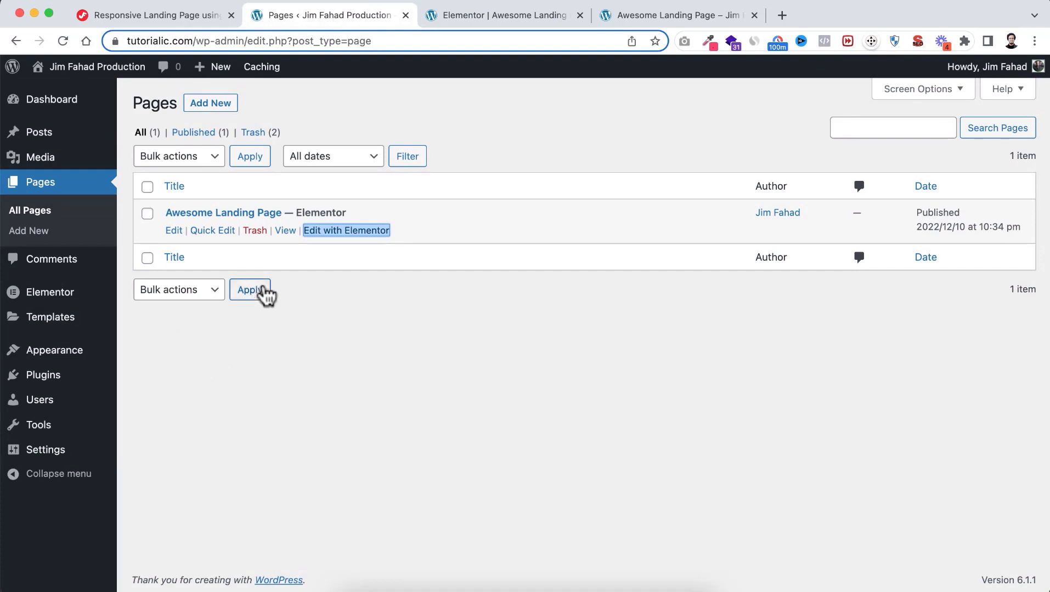
mouse_move(42, 167)
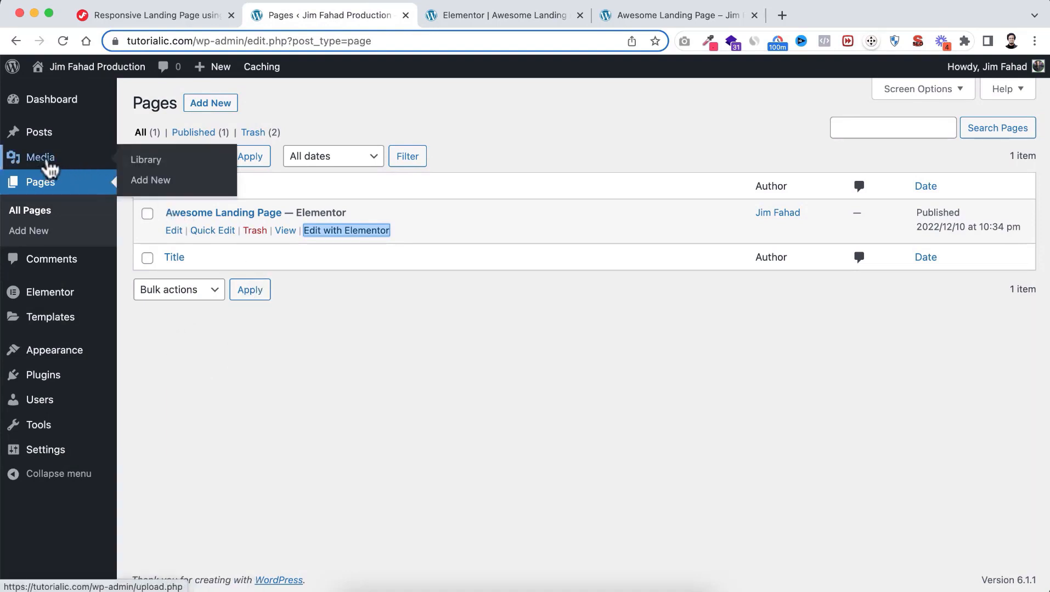
click(158, 164)
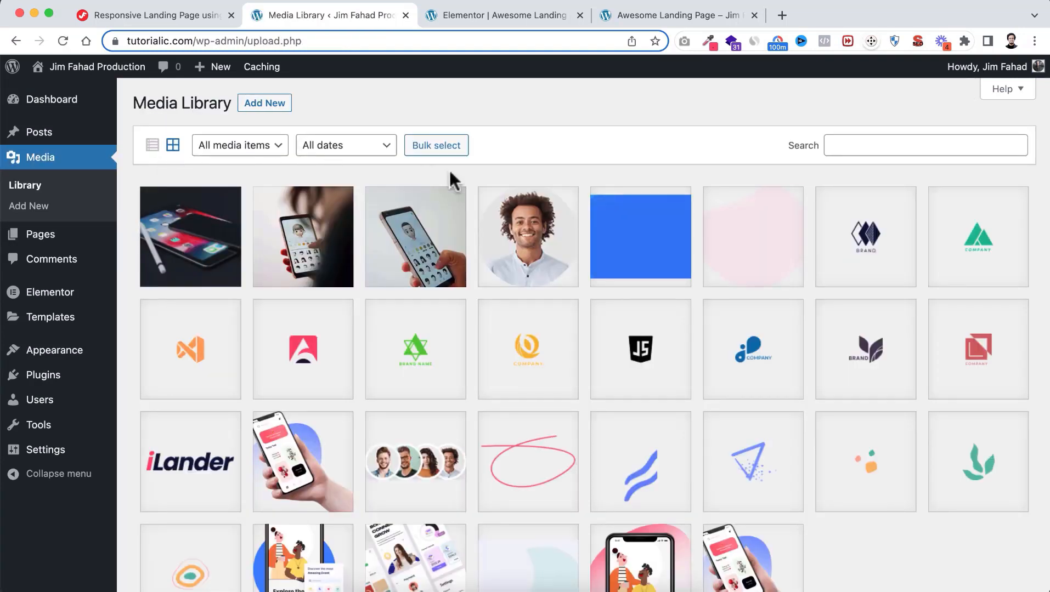
scroll(553, 308, down, 3)
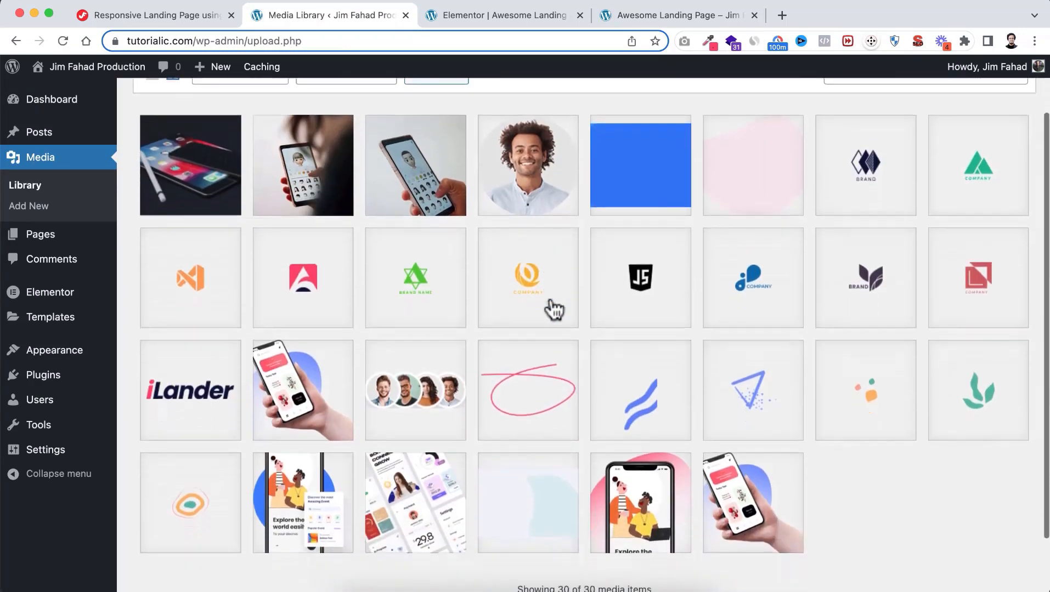
scroll(552, 312, down, 1)
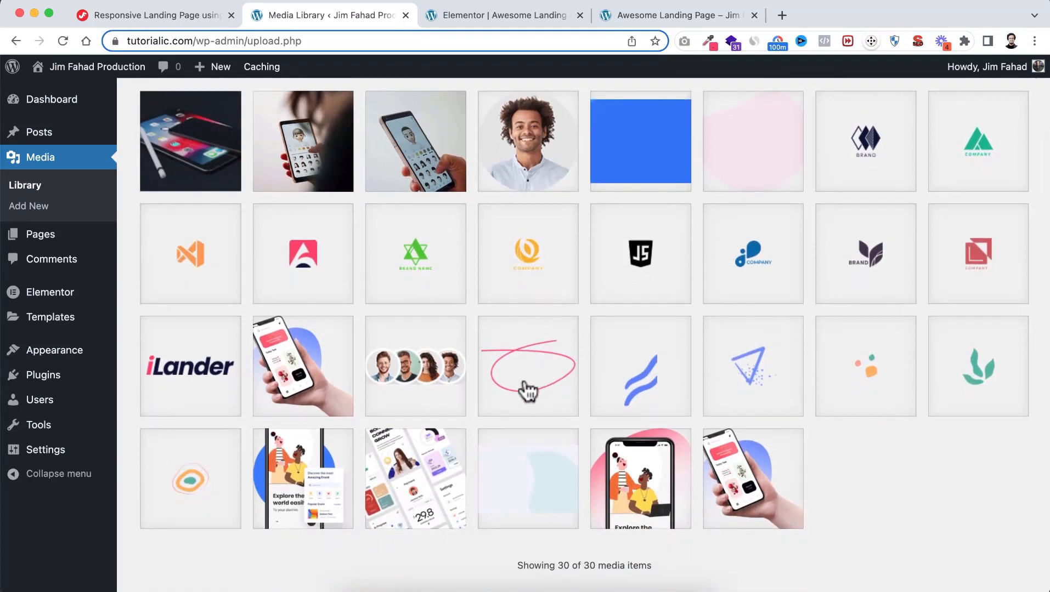
Copy the hero-line.png file URL and return to the Elementor editor
click(535, 375)
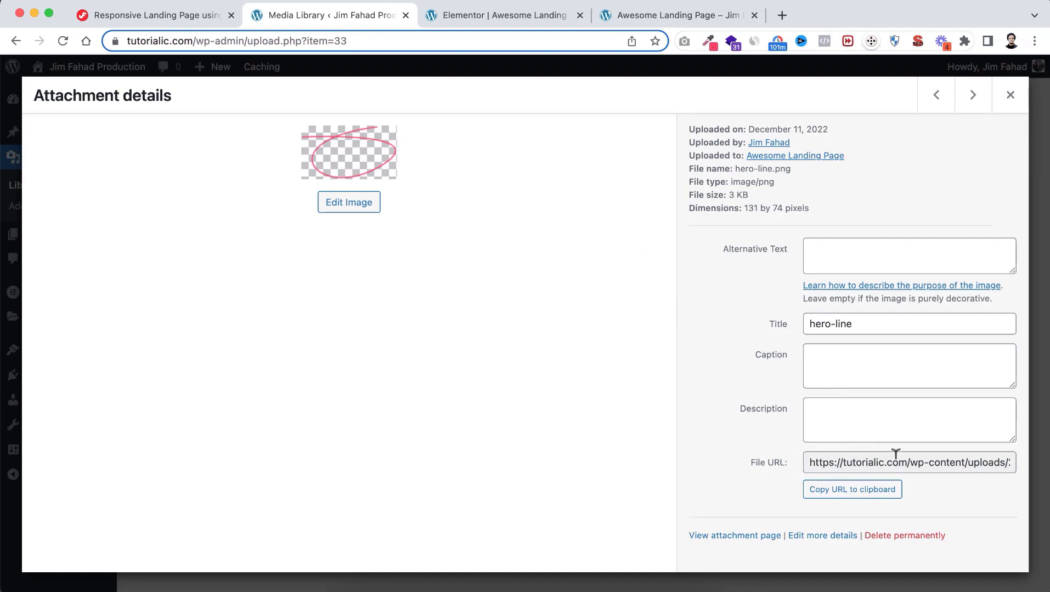
drag(809, 457, 1015, 457)
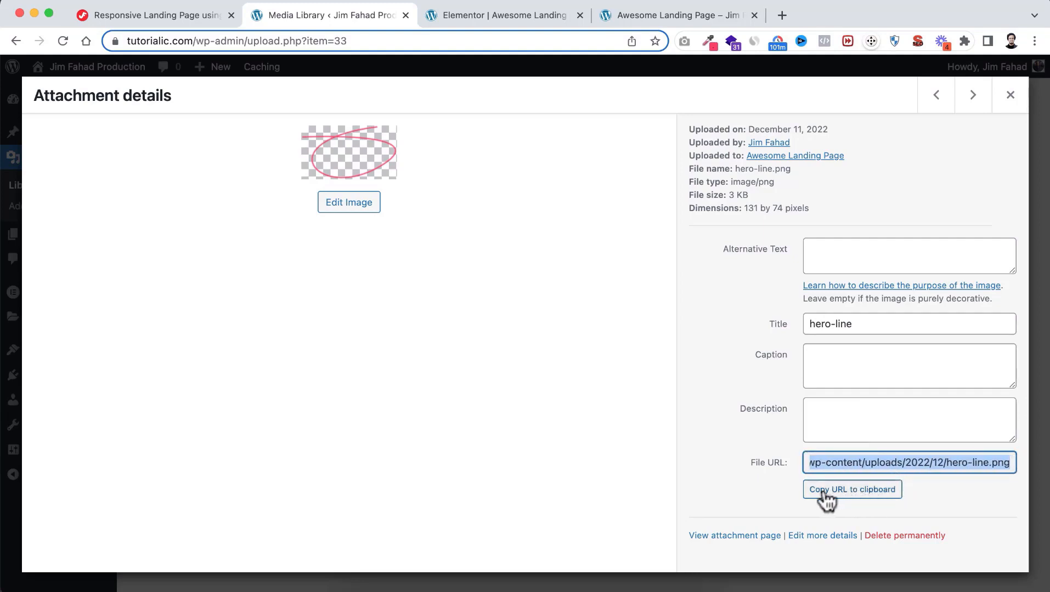
click(871, 490)
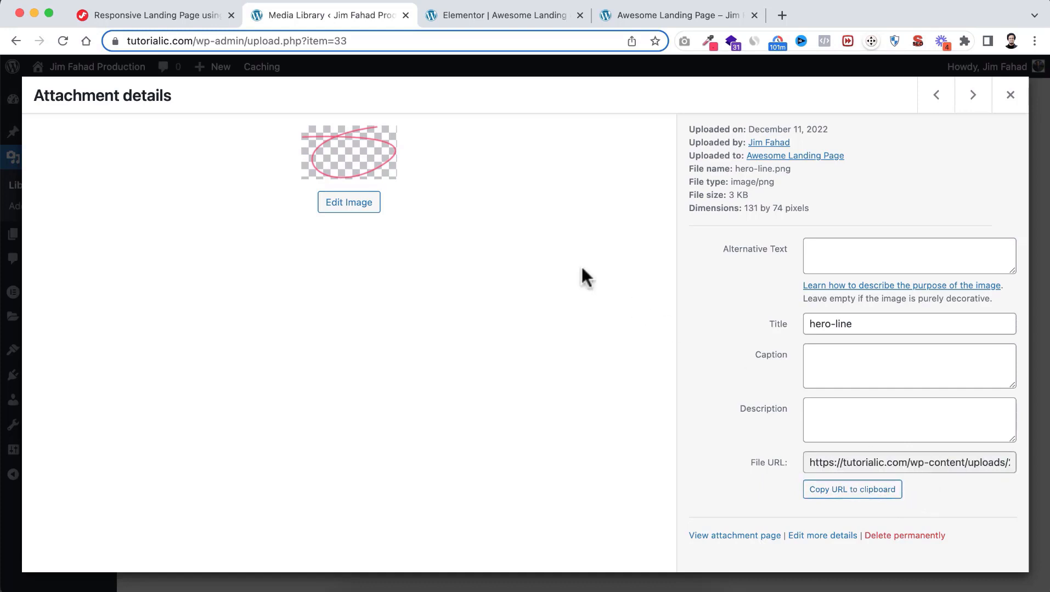
click(503, 16)
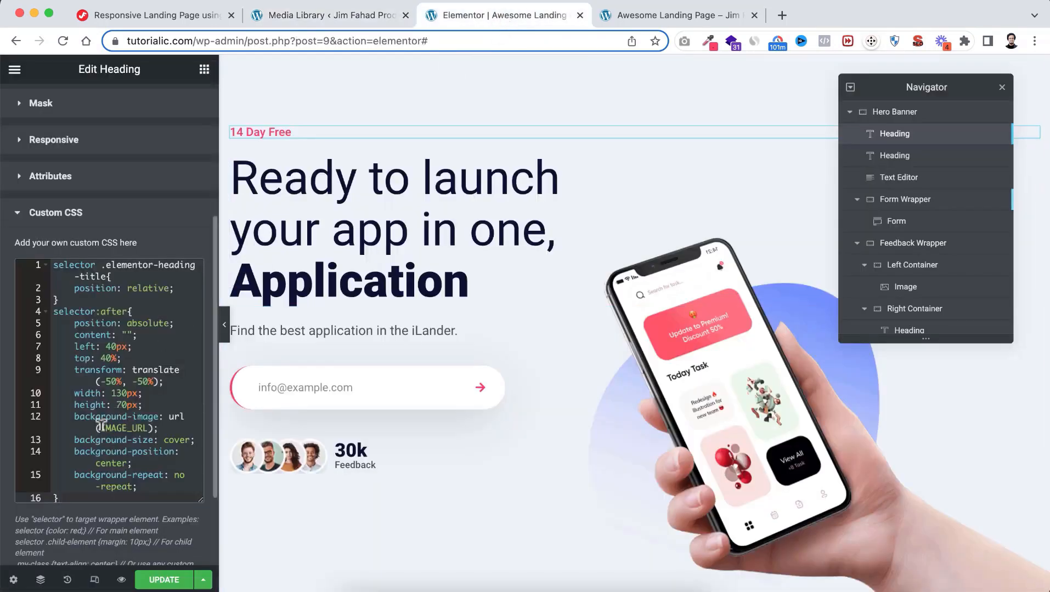
Replace the IMAGE_URL placeholder with the hero-line.png URL
drag(101, 427, 147, 427)
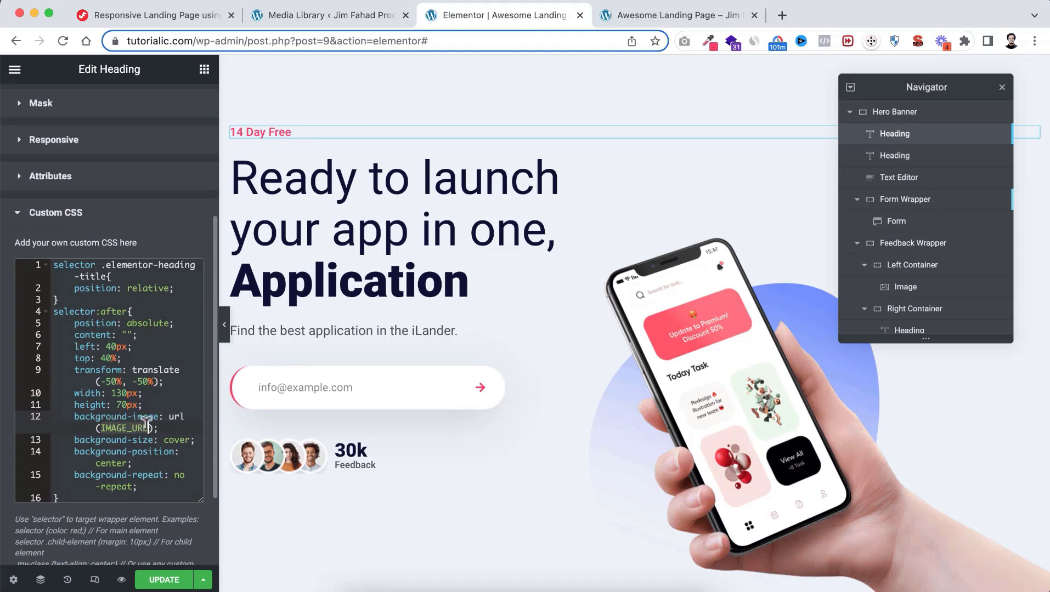
key(BackSpace)
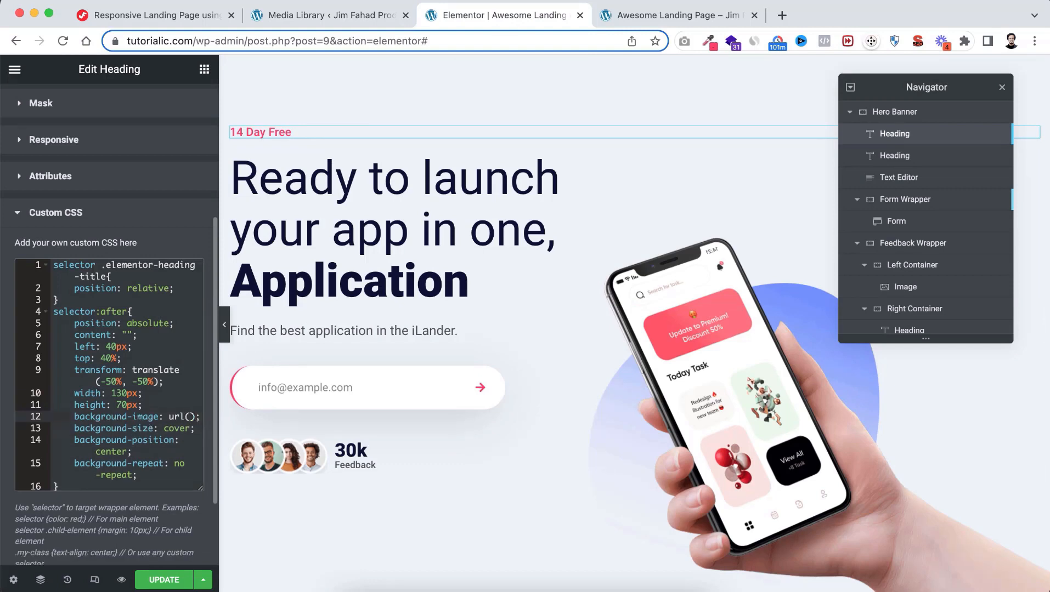
key(super+v)
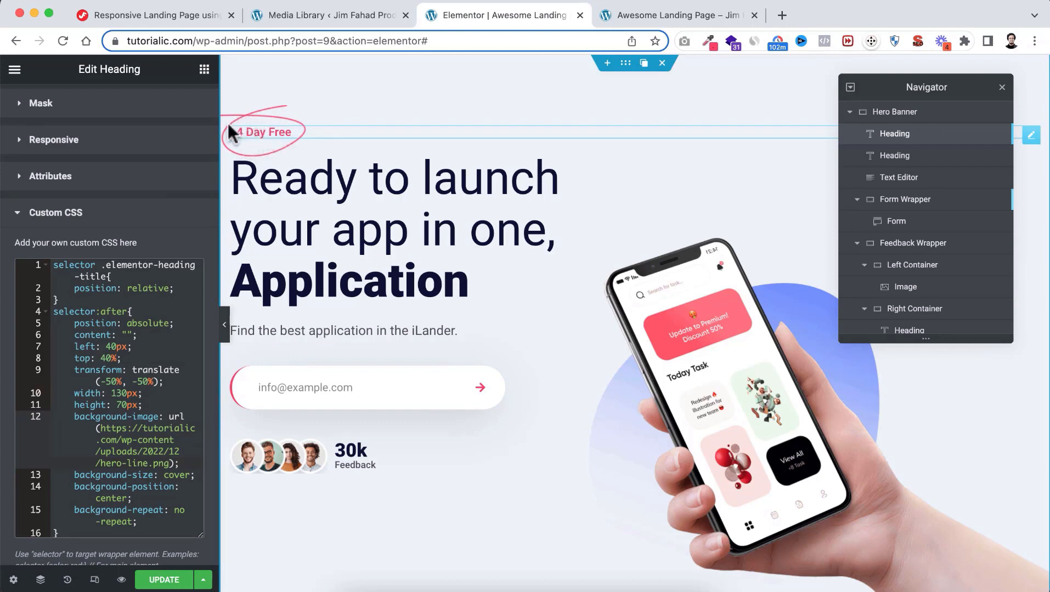
Try left 80px and top 50% for the highlighter, then revert to 40px and 40%
click(105, 345)
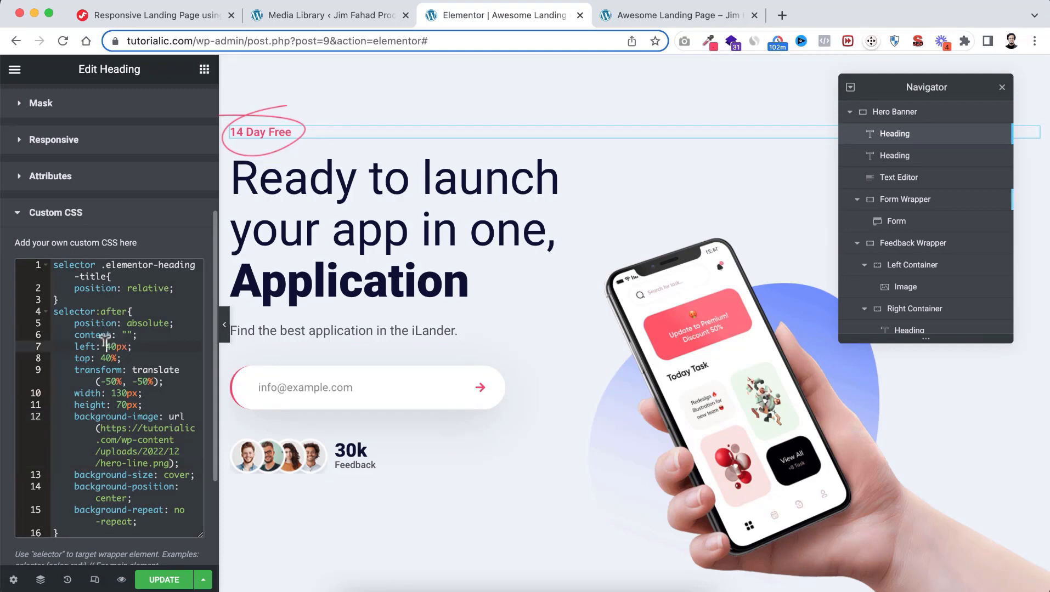
key(Delete)
text(8)
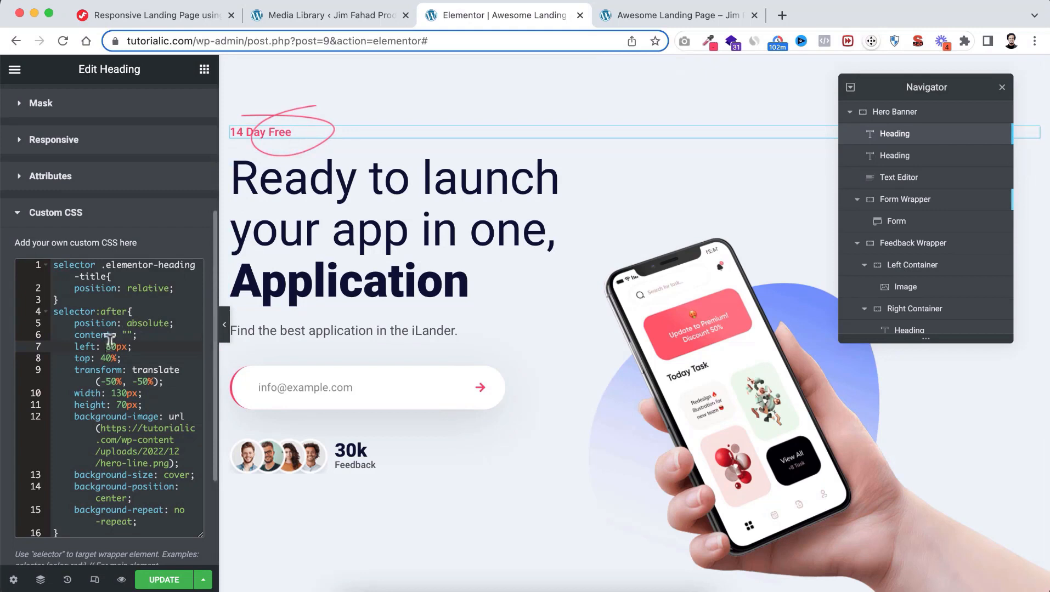
key(BackSpace)
text(4)
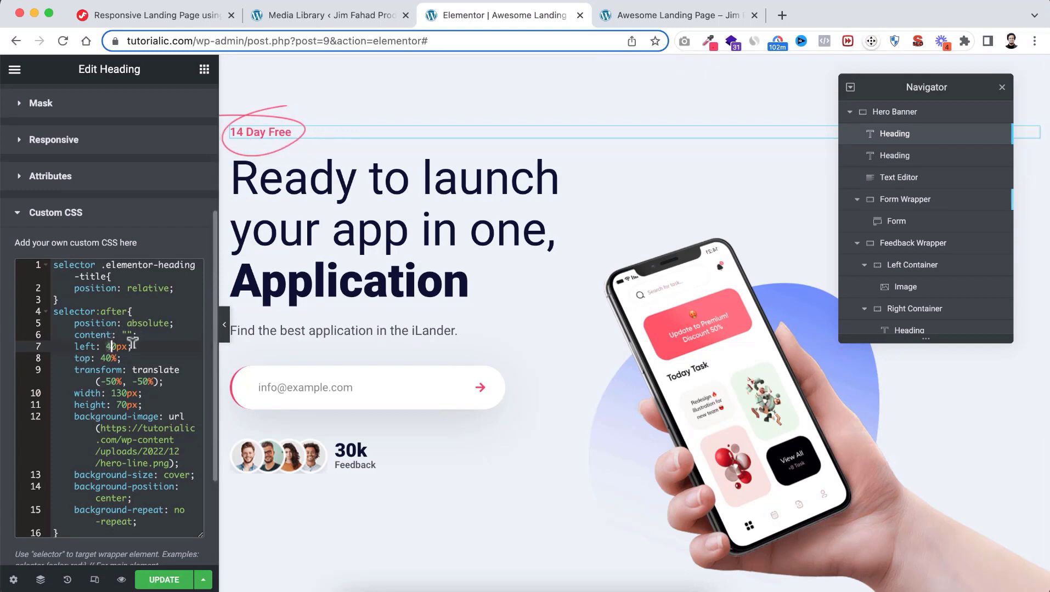
click(103, 355)
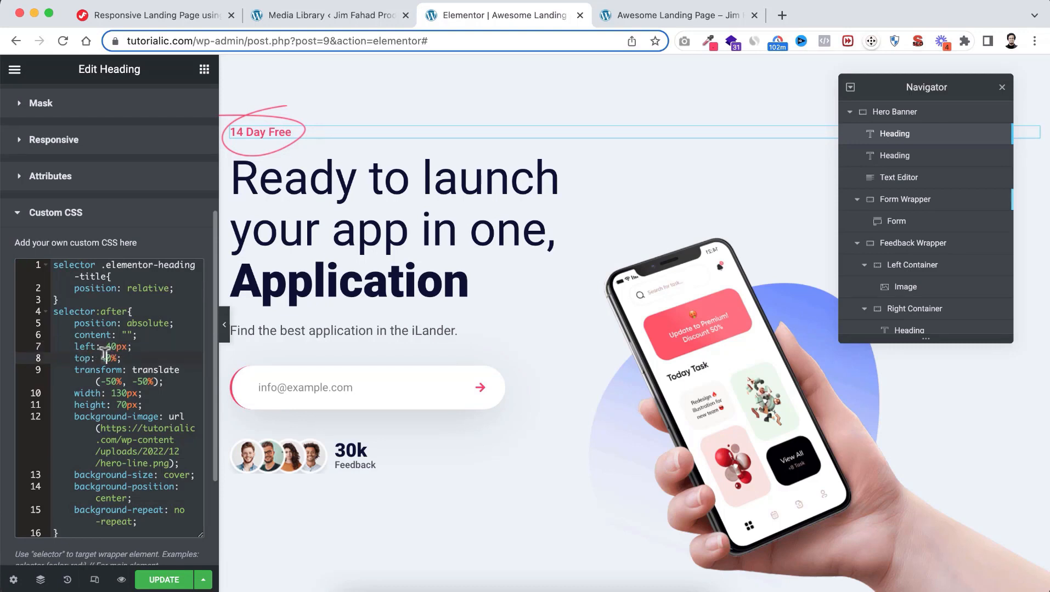
key(Delete)
text(5)
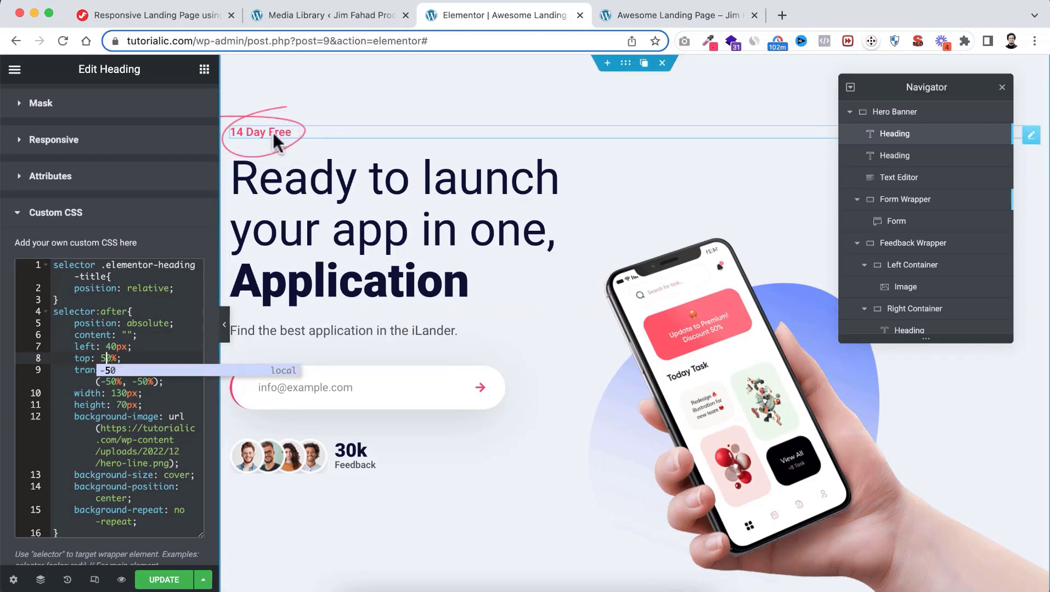
click(106, 355)
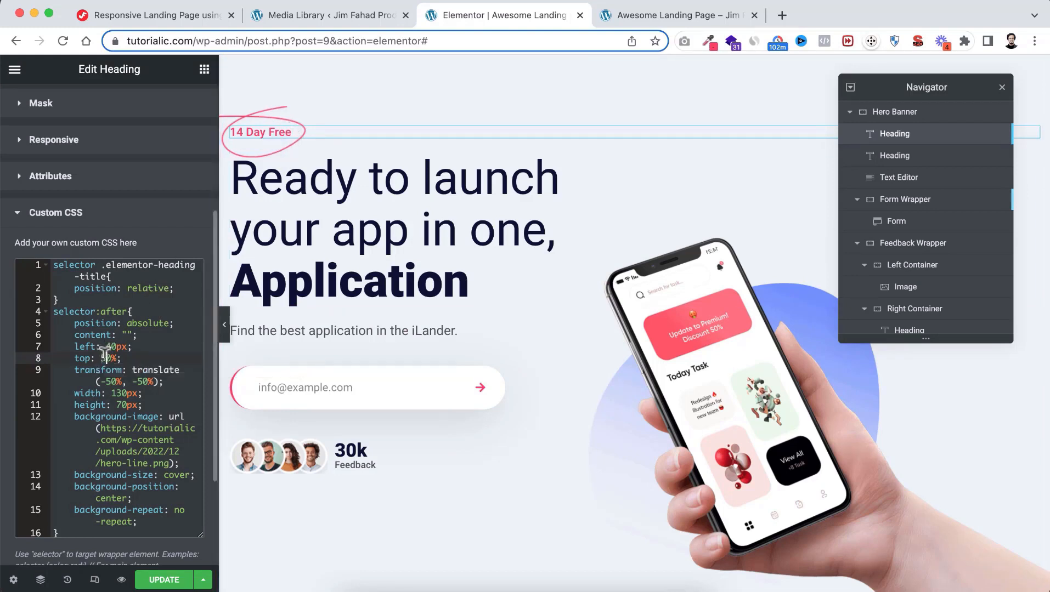
key(BackSpace)
text(4)
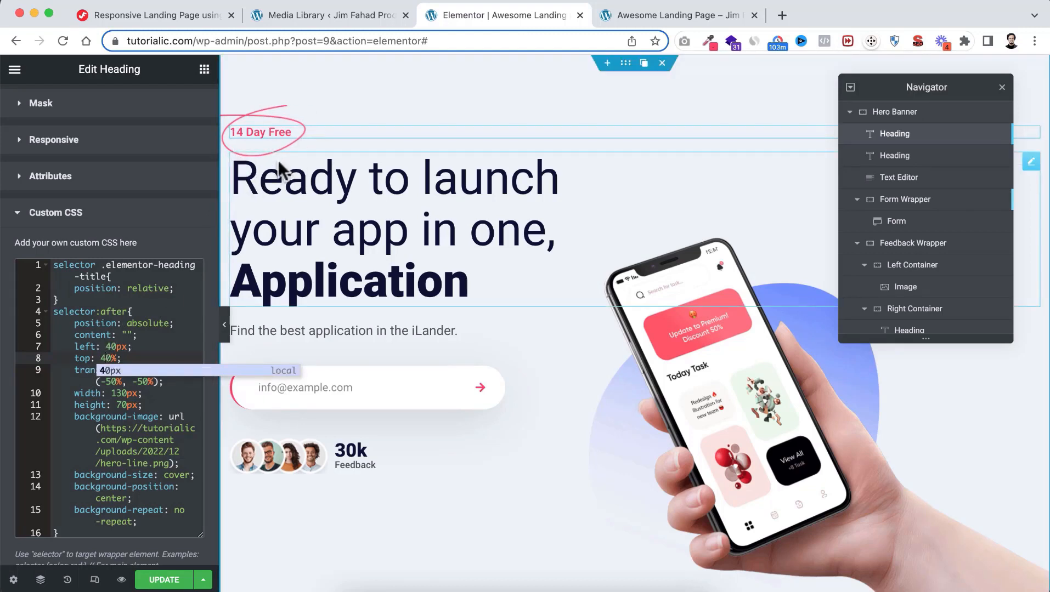
click(118, 298)
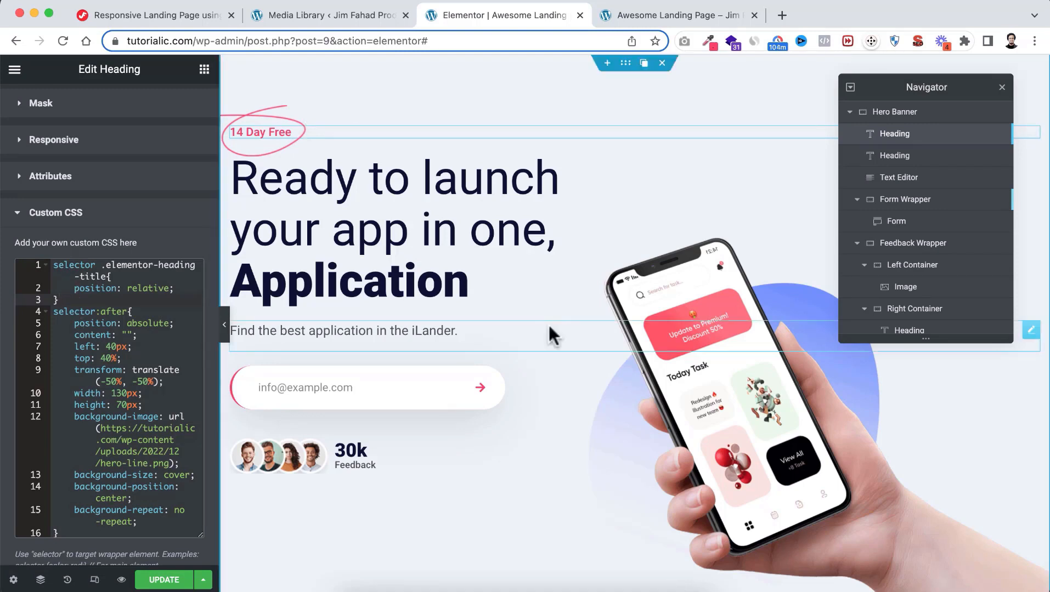
Collapse Form Wrapper and Feedback Wrapper in the Navigator and show the widgets panel
click(861, 208)
click(857, 200)
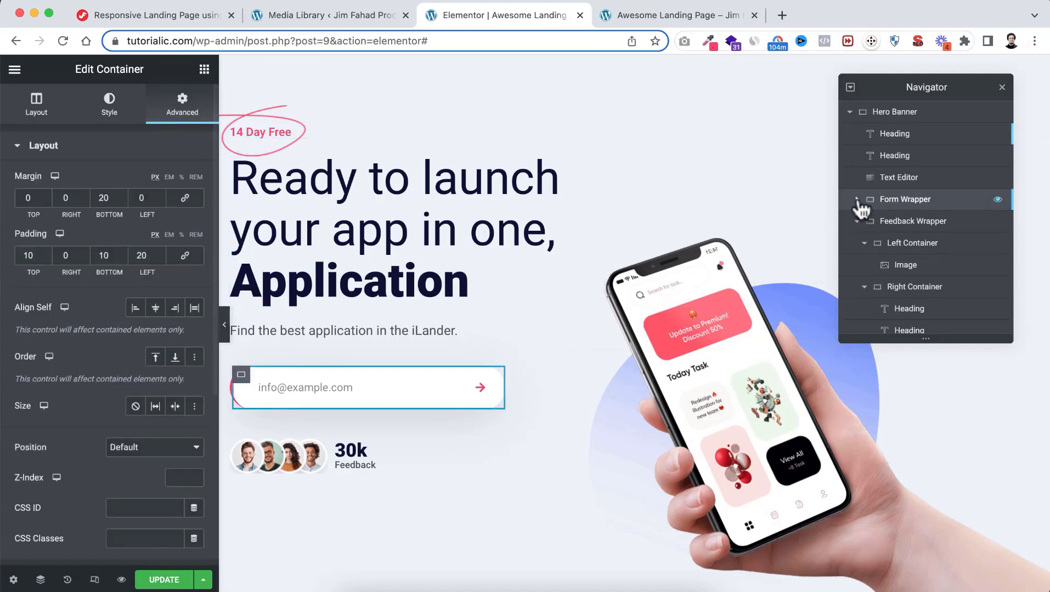
click(858, 221)
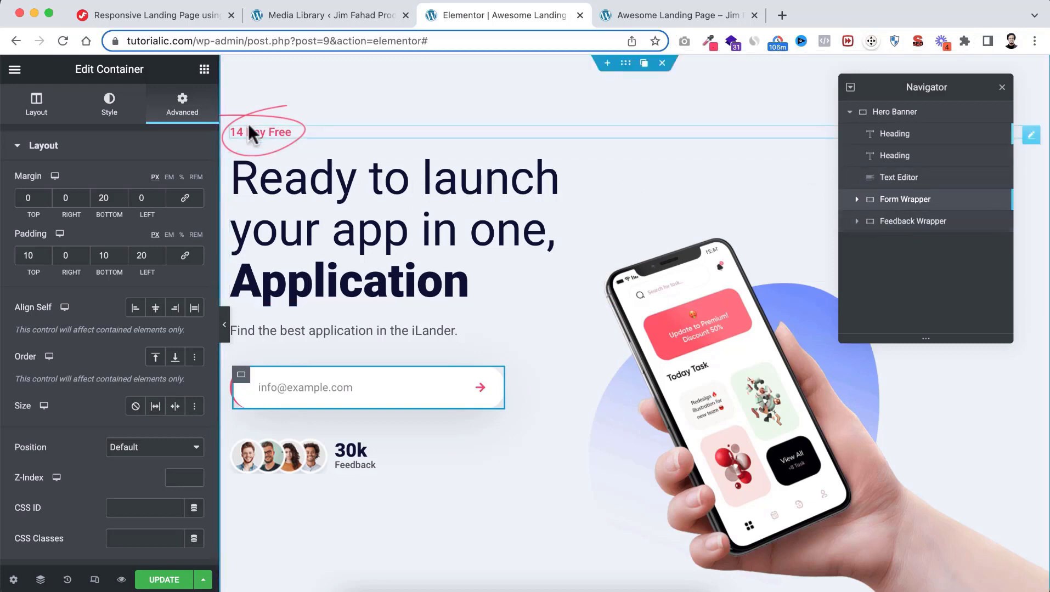
click(205, 71)
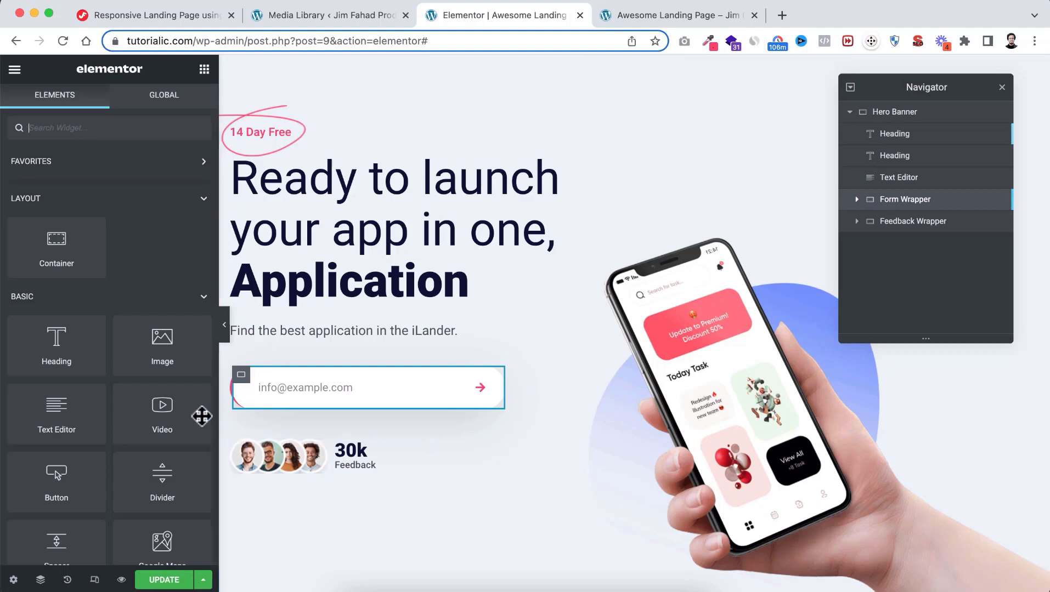
Add an Image widget to the hero and move it below the Feedback Wrapper
drag(160, 344, 370, 344)
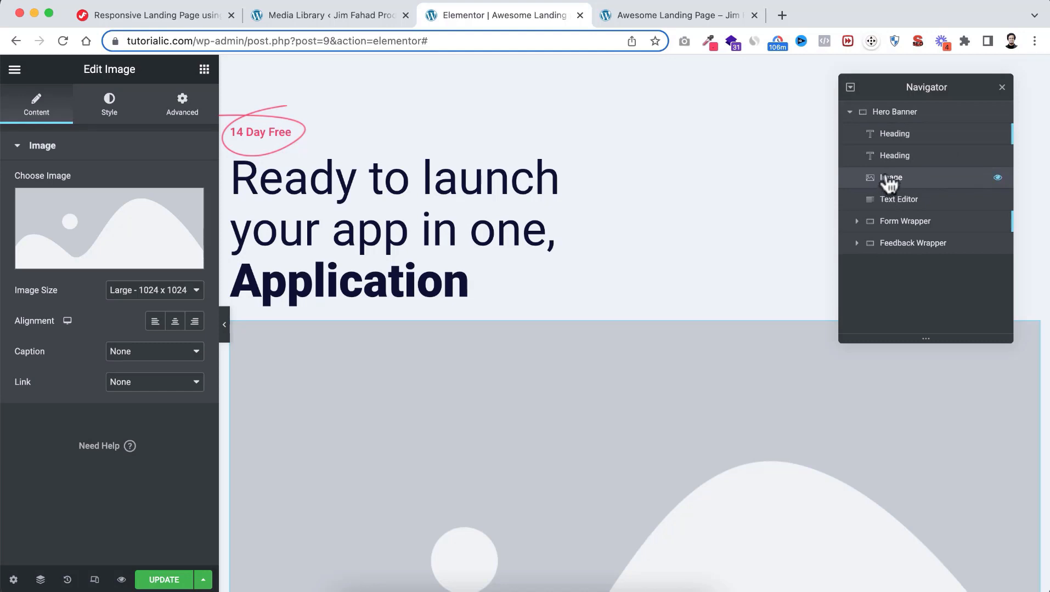
drag(889, 182, 889, 253)
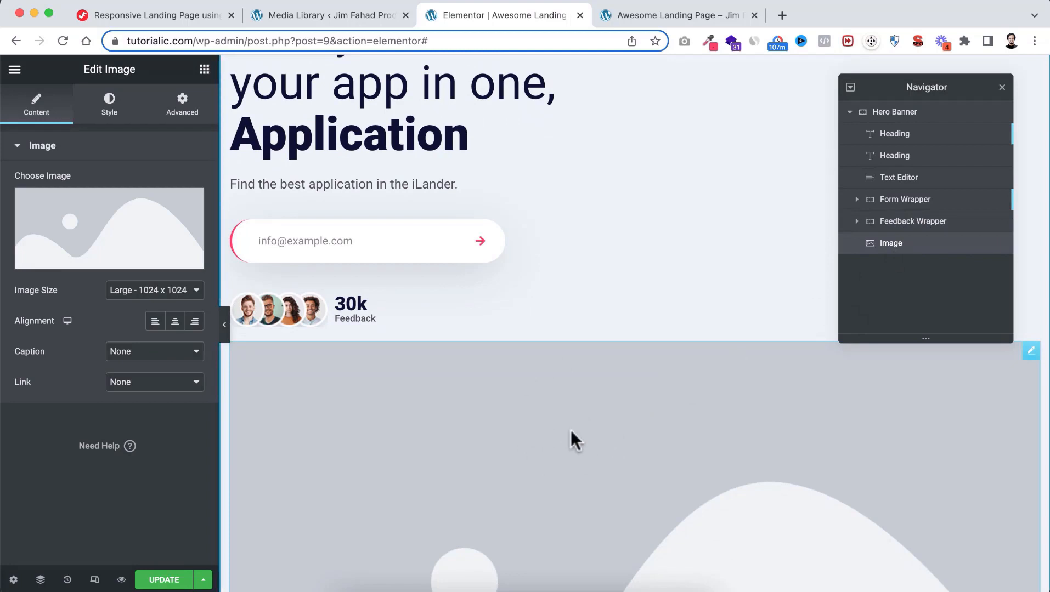
Set the Image widget's picture to the green Floating-B.png leaf from the Media Library
click(140, 242)
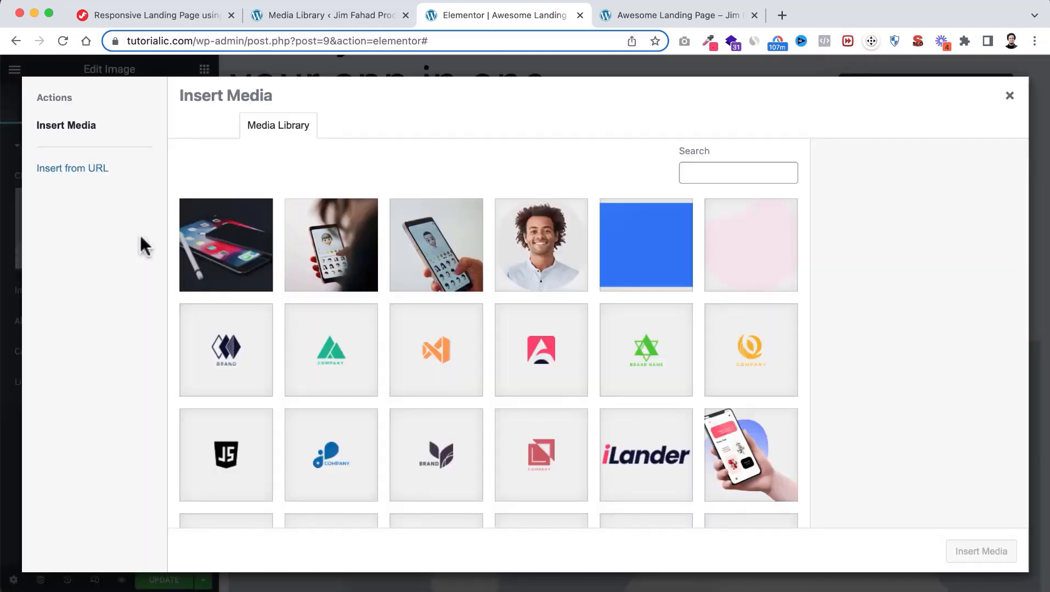
scroll(480, 424, down, 5)
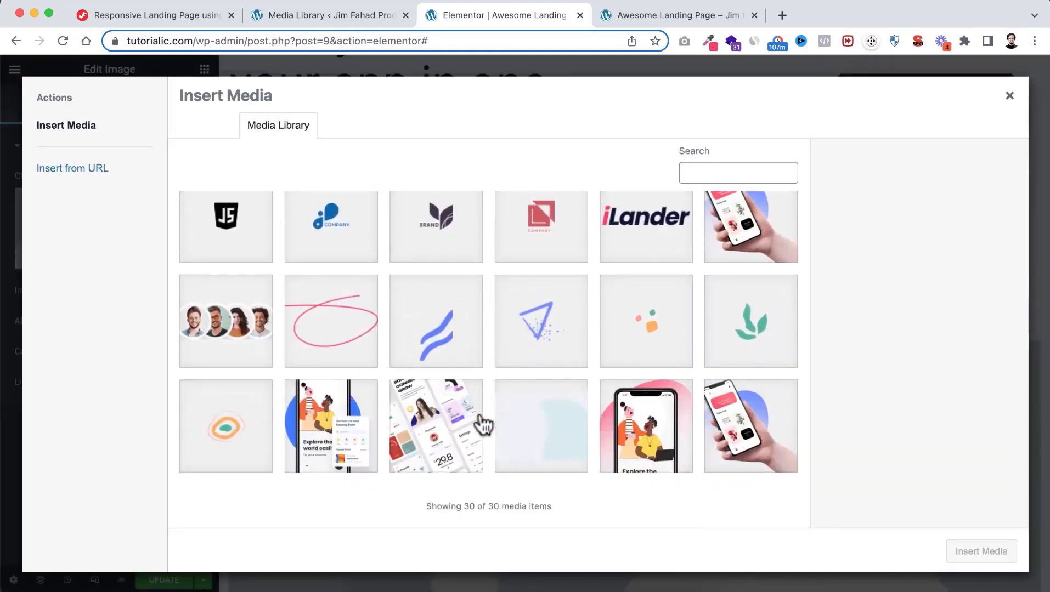
click(751, 337)
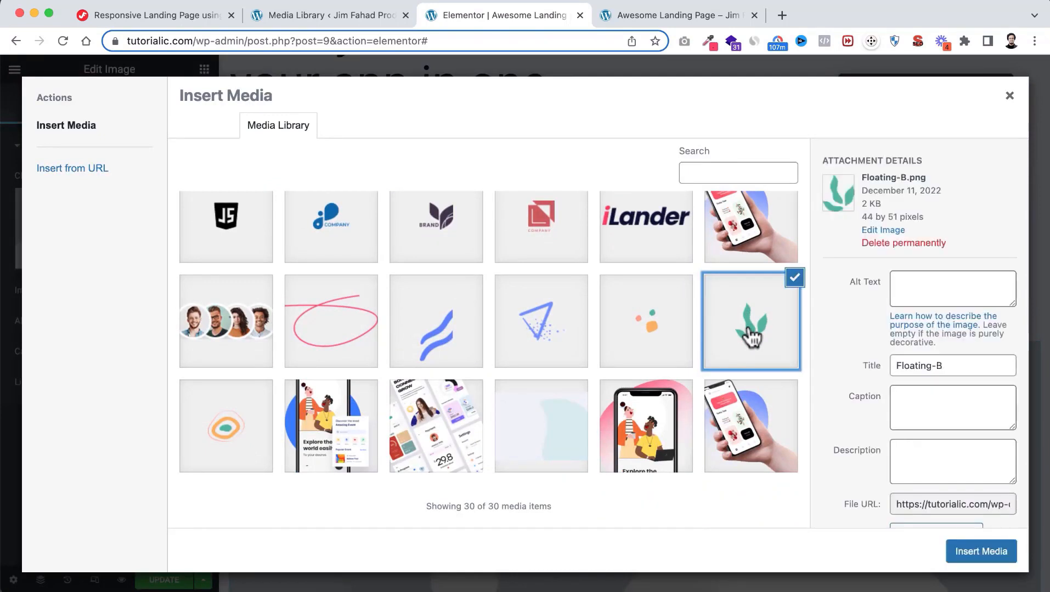
click(965, 545)
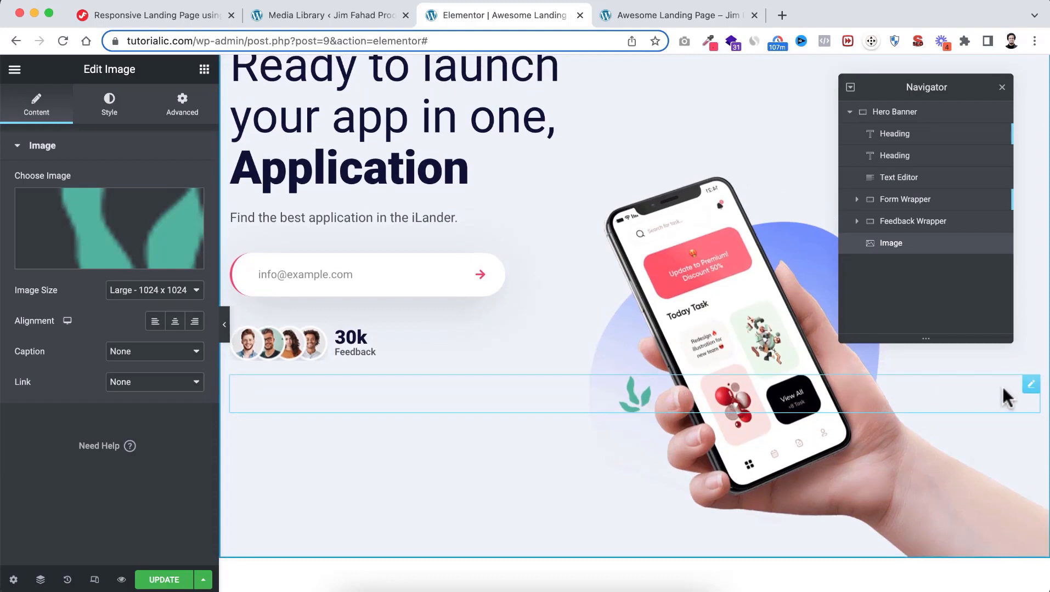
mouse_move(1032, 394)
Duplicate the leaf image widget three times
click(1014, 390)
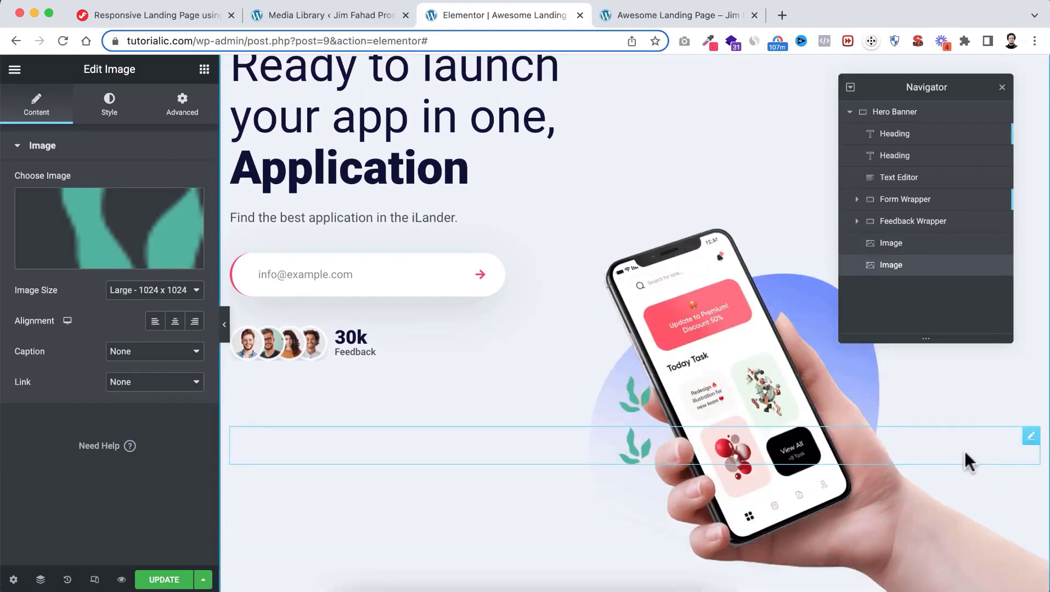
click(1014, 427)
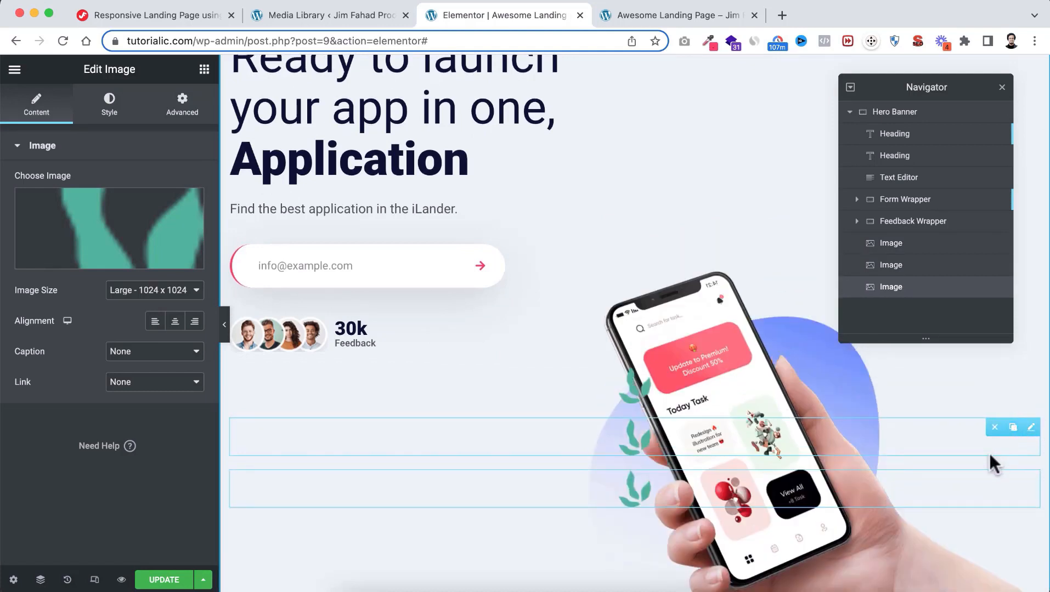
scroll(991, 461, down, 1)
click(1015, 463)
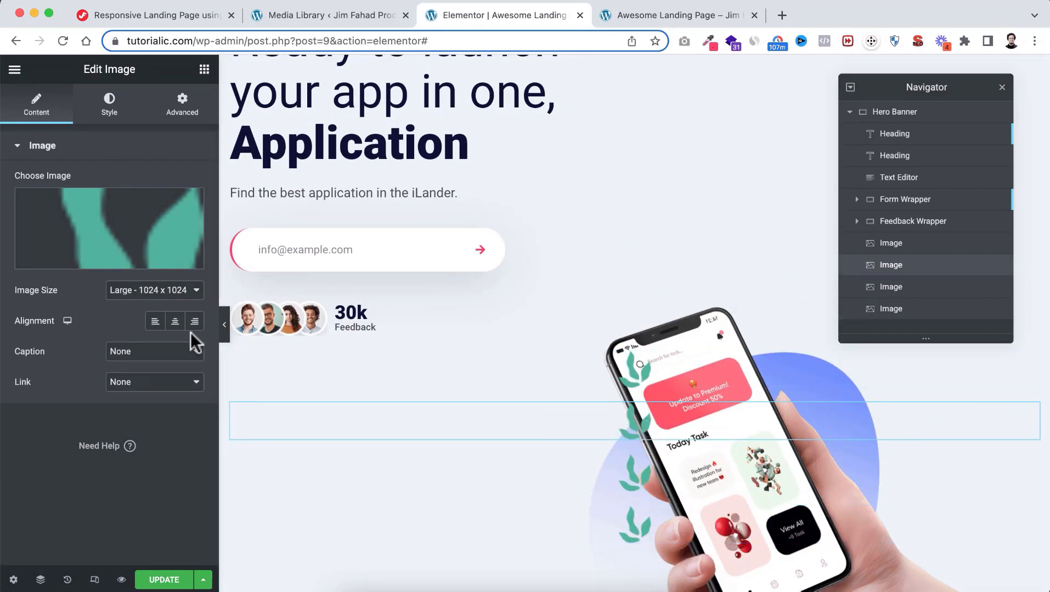
Replace the first copy's image with the Floating-D blue triangle
click(122, 232)
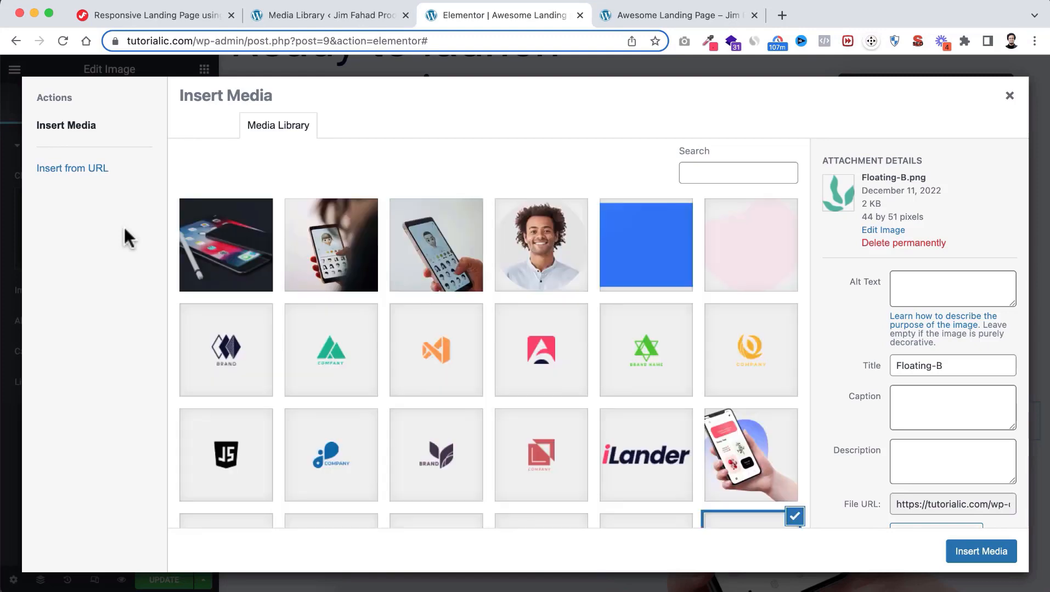
scroll(329, 352, down, 5)
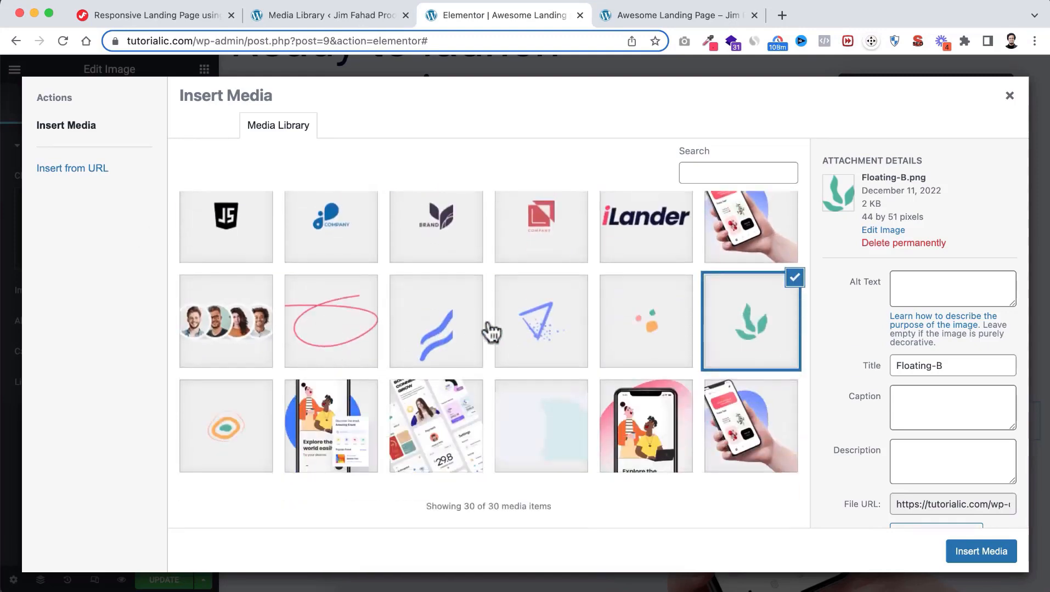
click(537, 329)
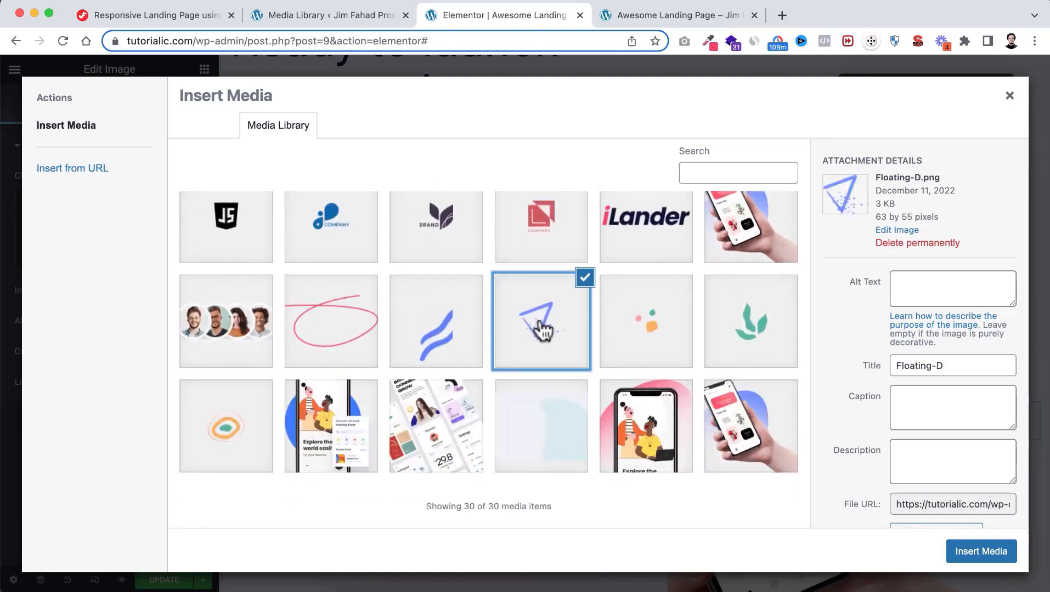
click(974, 549)
Swap the third leaf copy's image for the Floating-C dots shape
scroll(676, 497, down, 1)
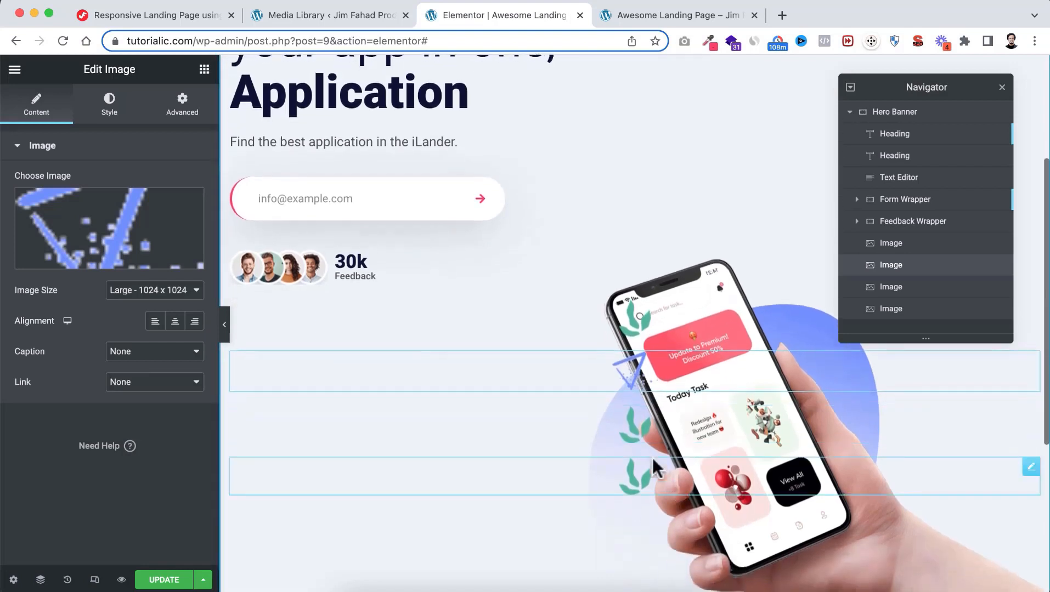
click(634, 436)
click(88, 239)
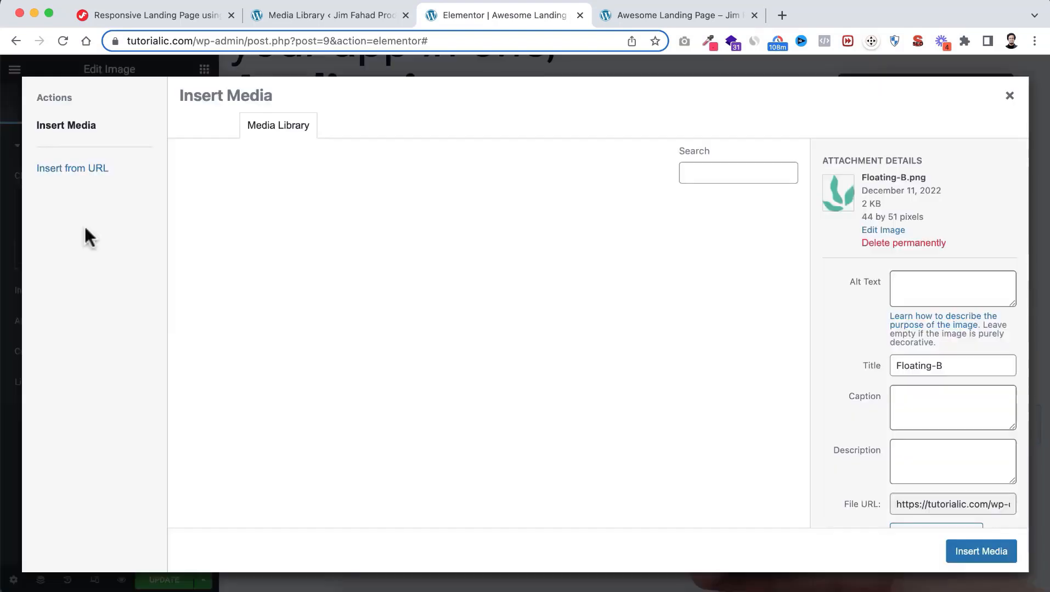
scroll(405, 359, down, 2)
scroll(404, 359, down, 5)
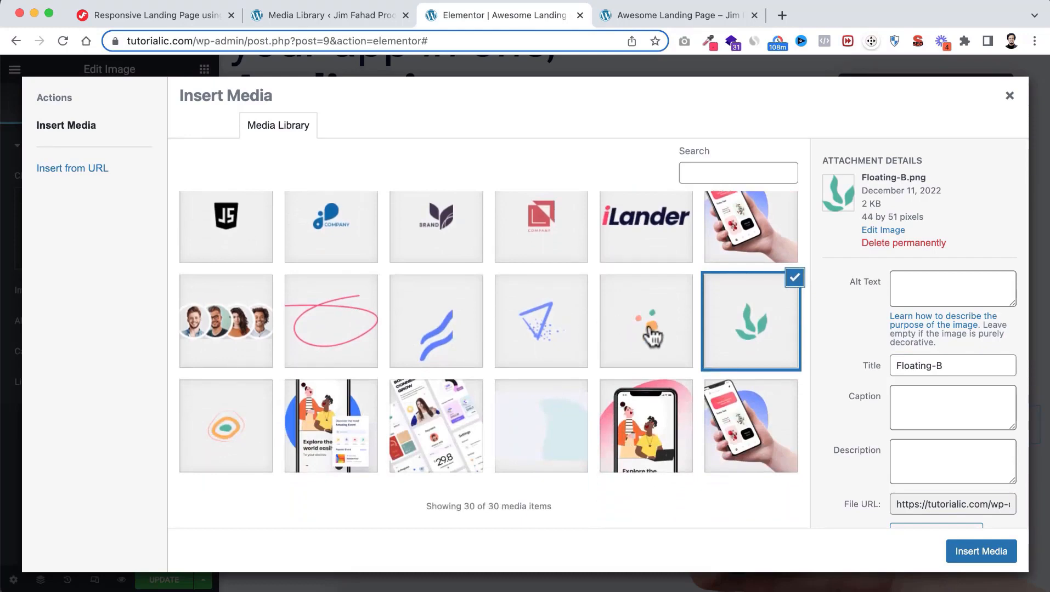
click(651, 333)
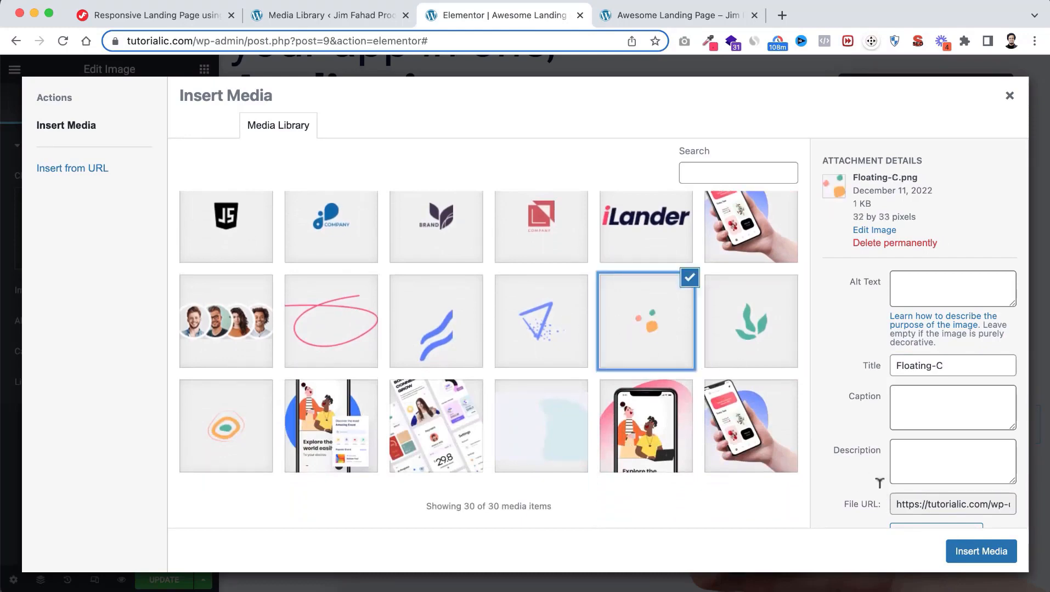
click(970, 554)
Swap the last leaf copy's image for the Floating-E blue waves
scroll(651, 483, down, 1)
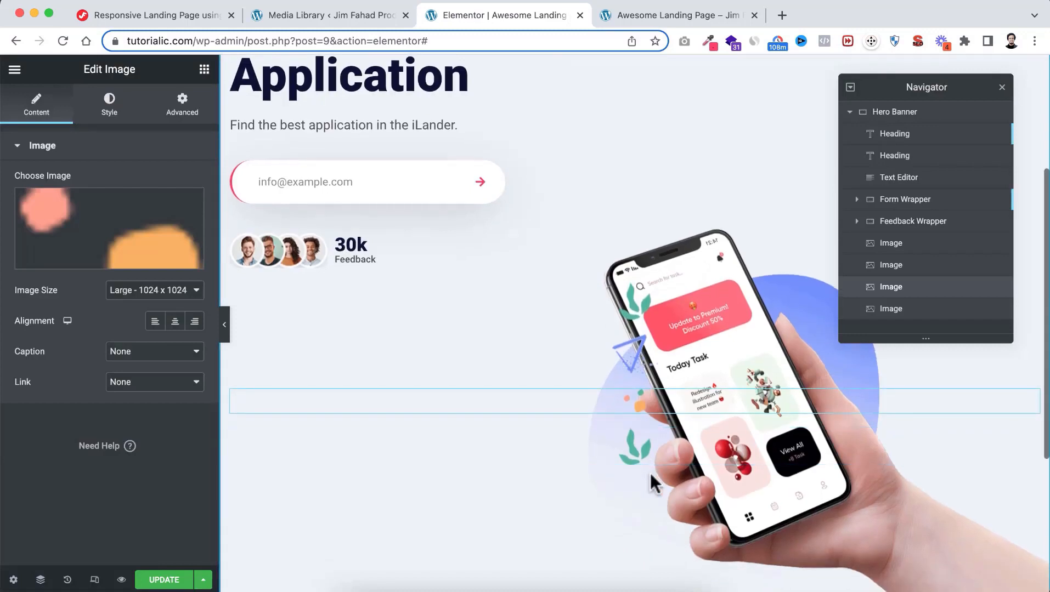
click(635, 458)
click(122, 259)
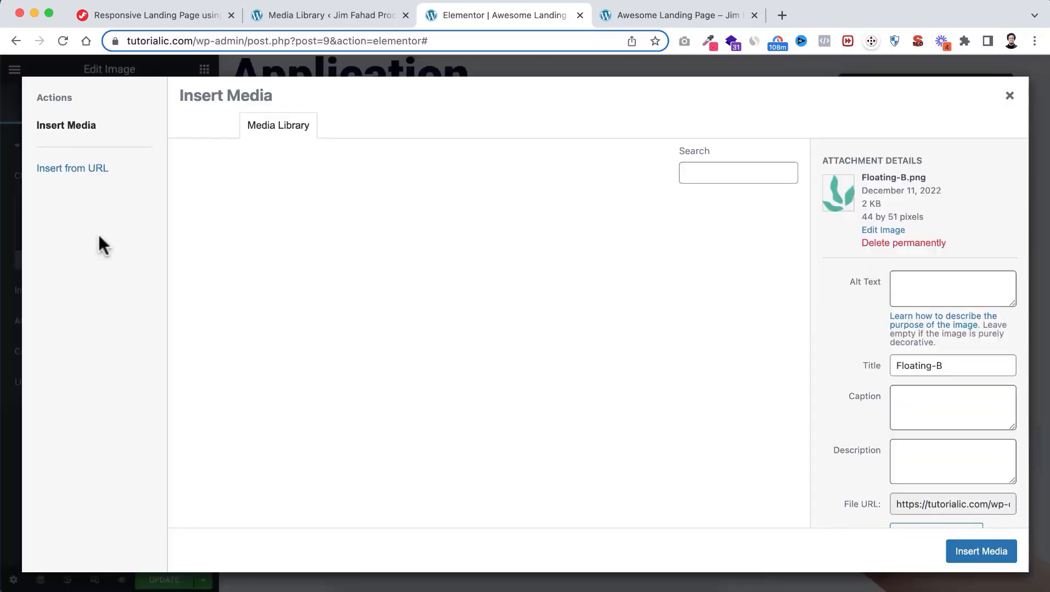
scroll(521, 376, down, 3)
scroll(524, 379, down, 1)
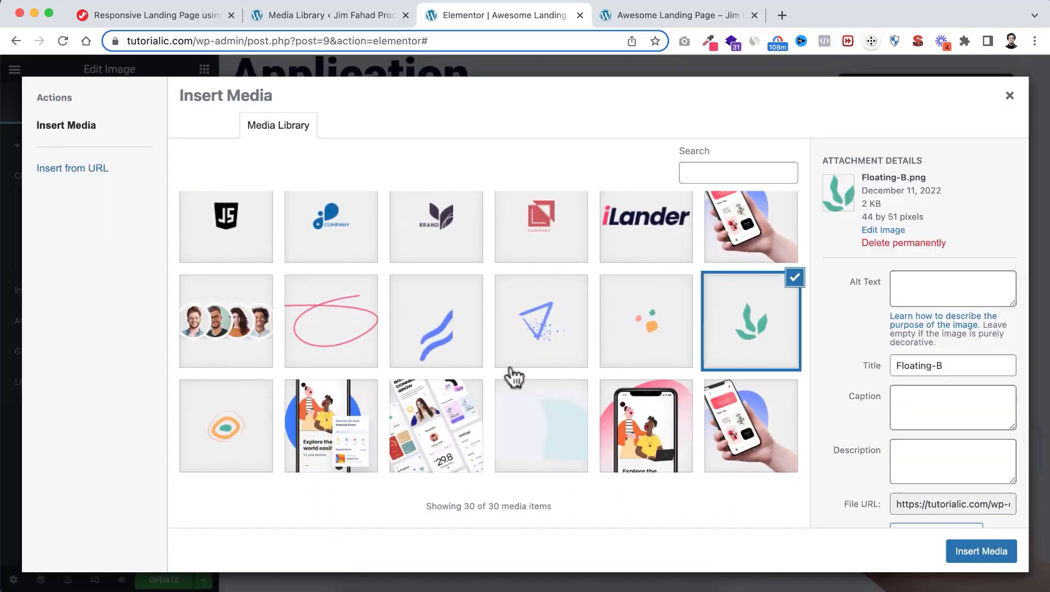
click(443, 331)
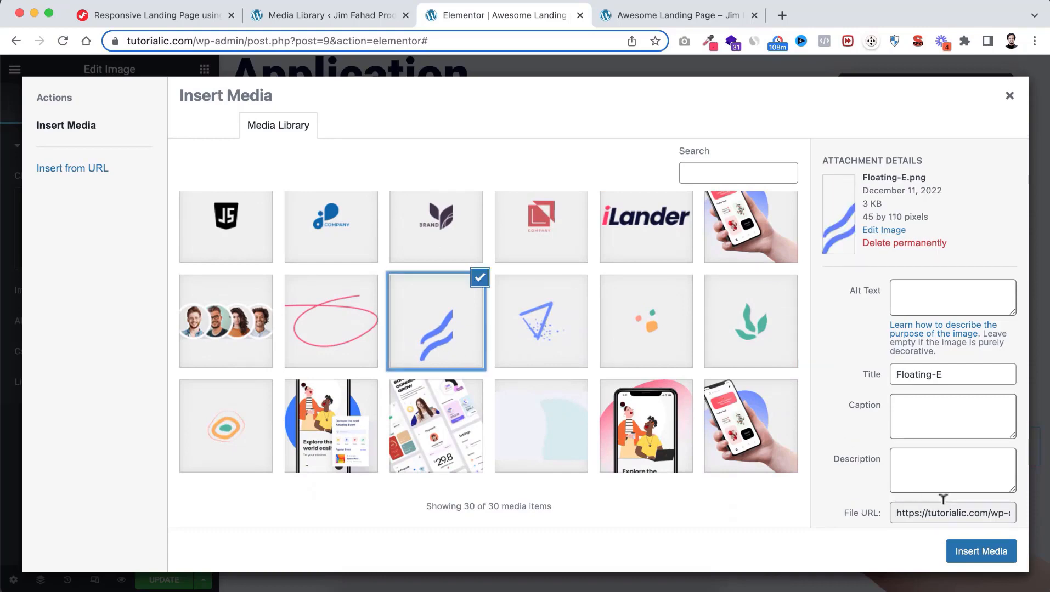
click(972, 551)
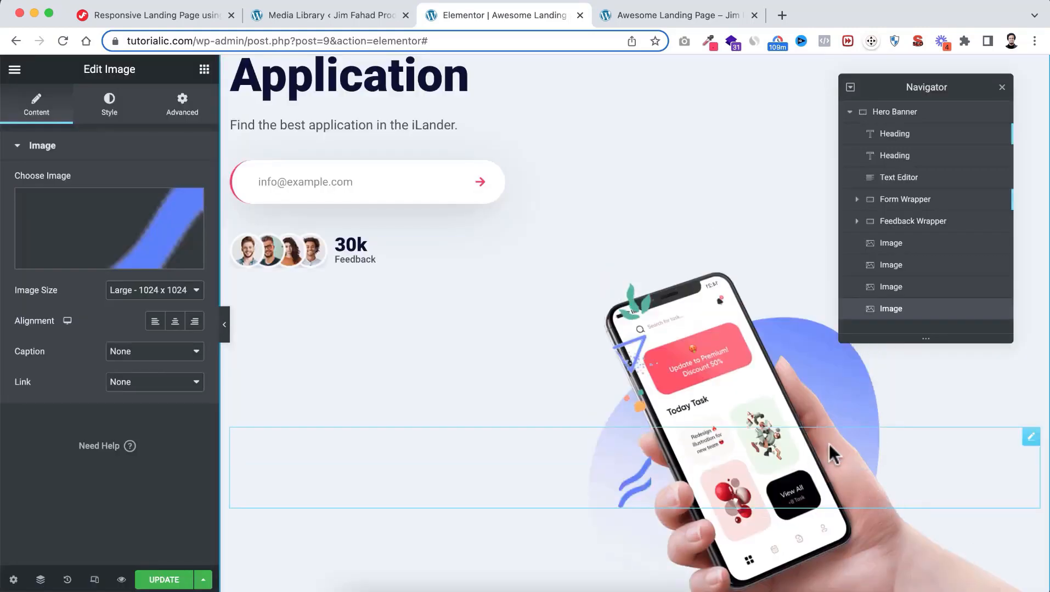
Close the Navigator and select the green leaf image on the phone
scroll(778, 316, up, 1)
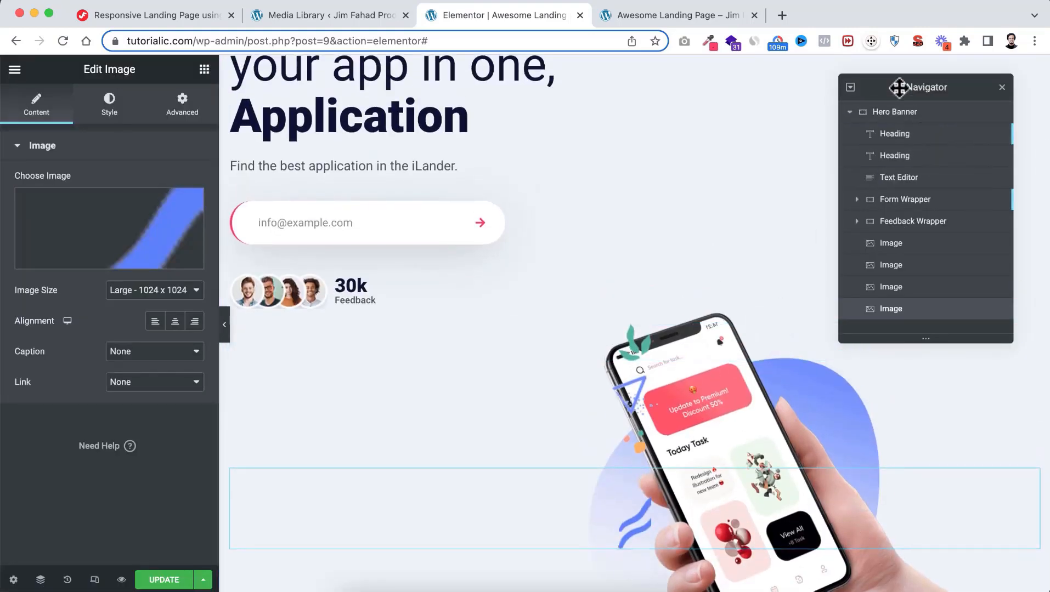
click(1002, 90)
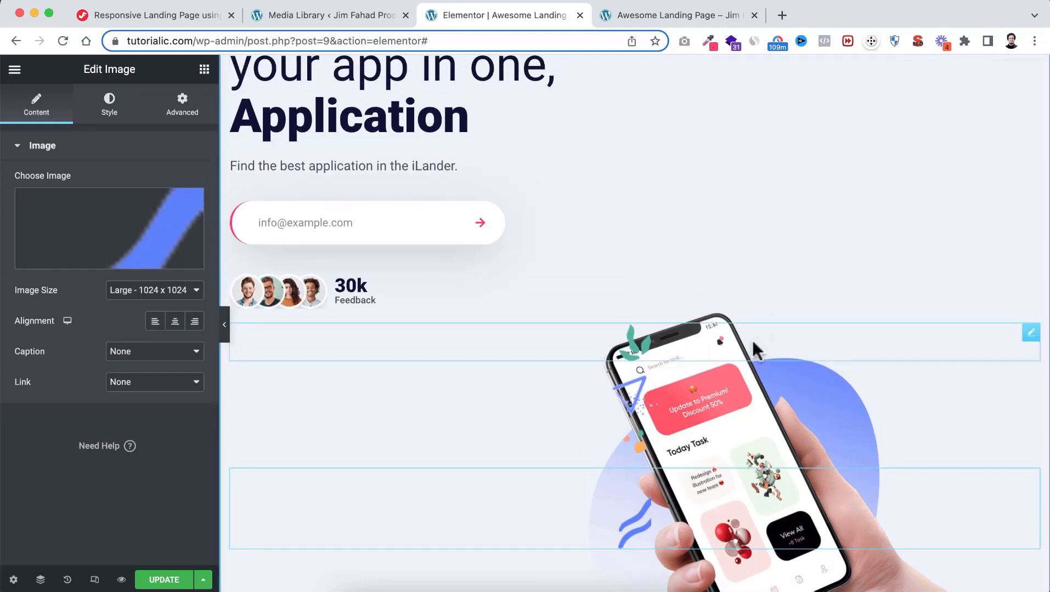
scroll(752, 341, down, 2)
scroll(751, 341, up, 1)
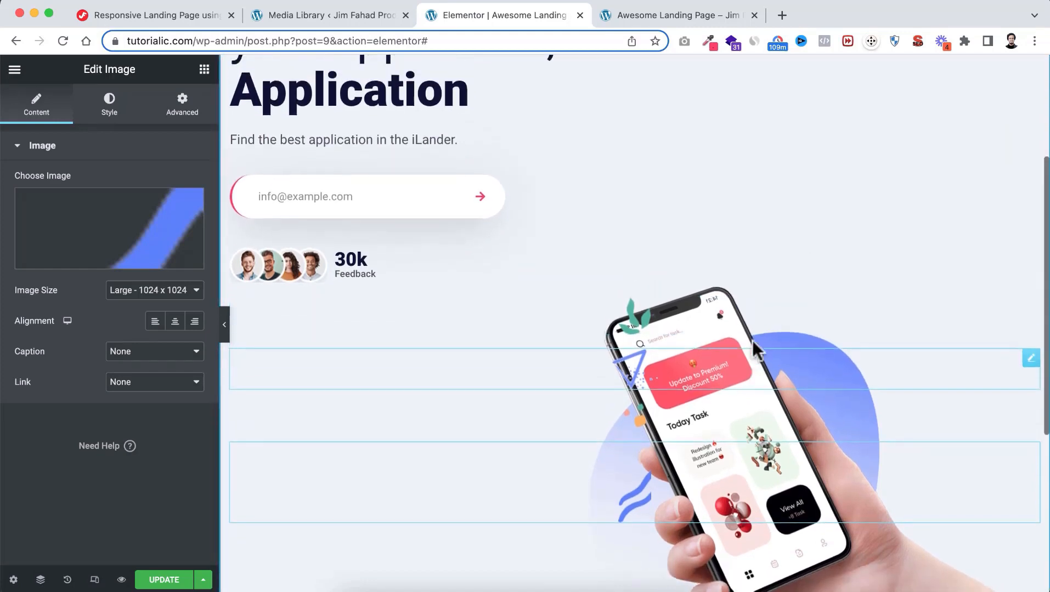
click(636, 318)
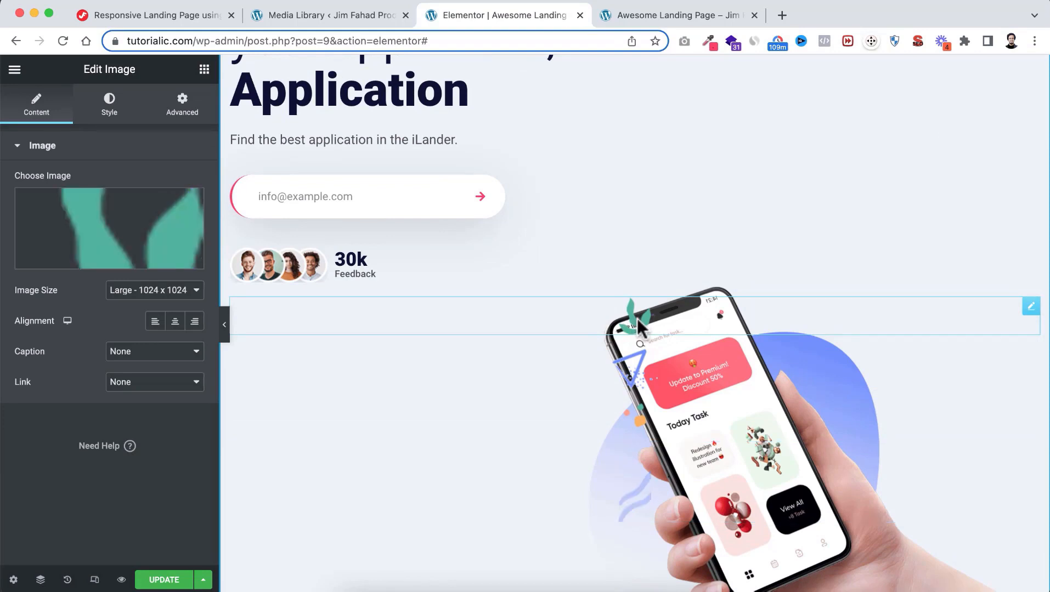
Make the leaf image Absolute positioned with offsets 130 px left and 230 px top
click(177, 112)
scroll(123, 301, down, 3)
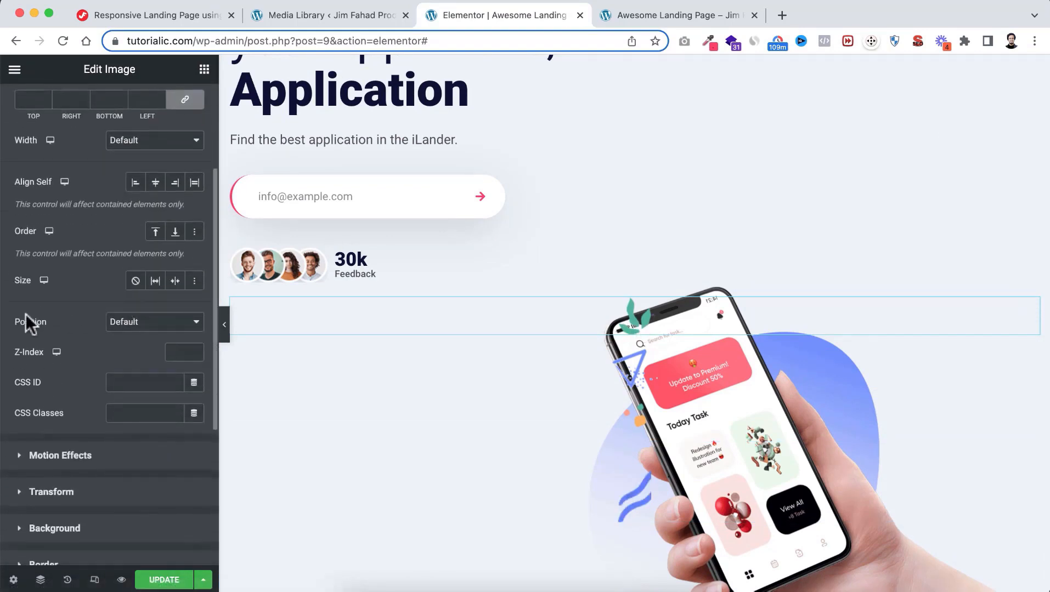
click(125, 323)
click(134, 338)
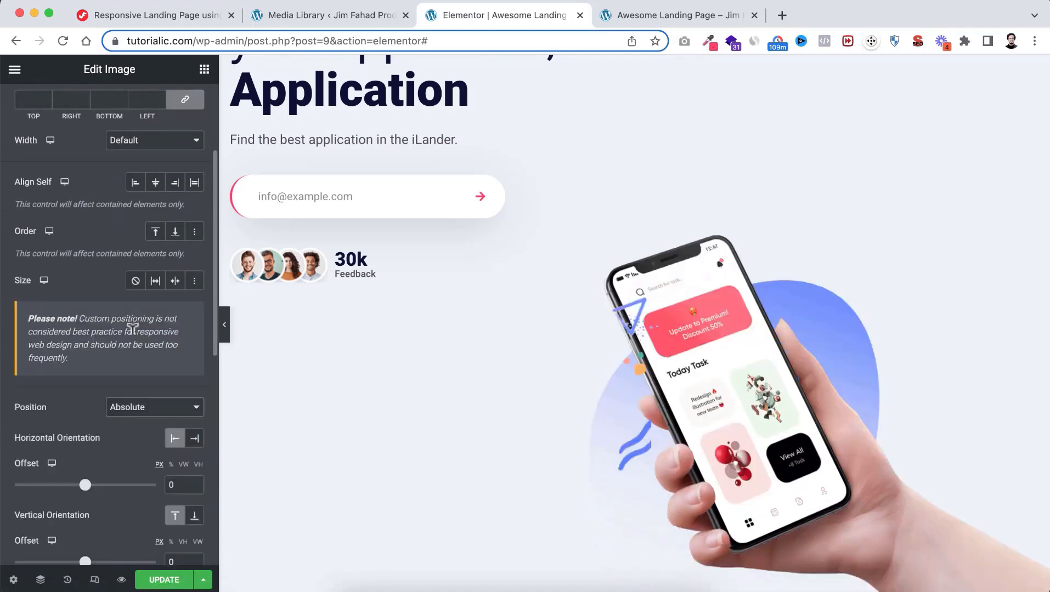
scroll(120, 426, down, 3)
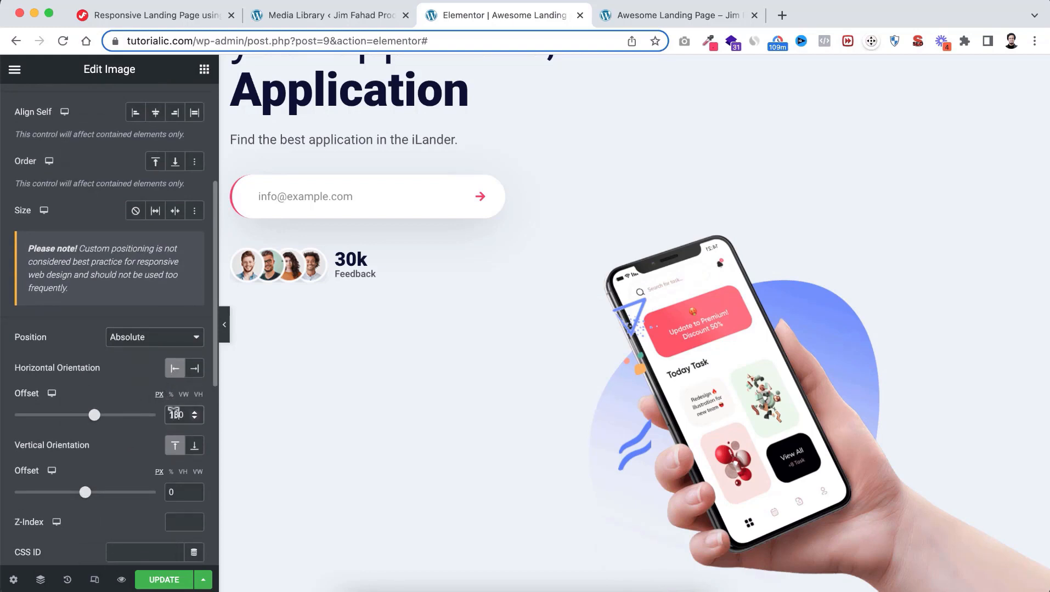
scroll(183, 492, down, 1)
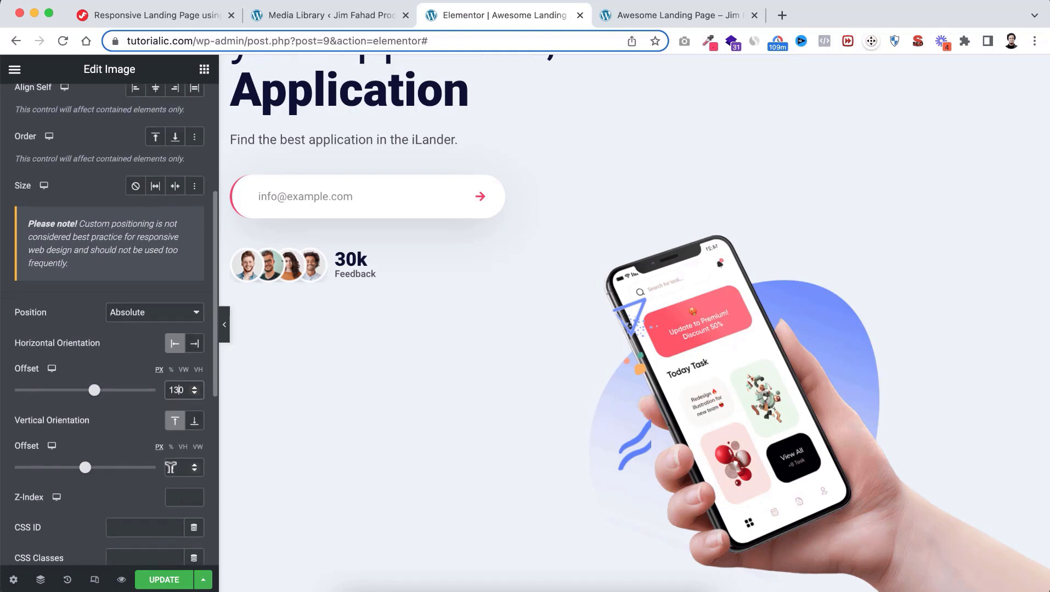
text(230)
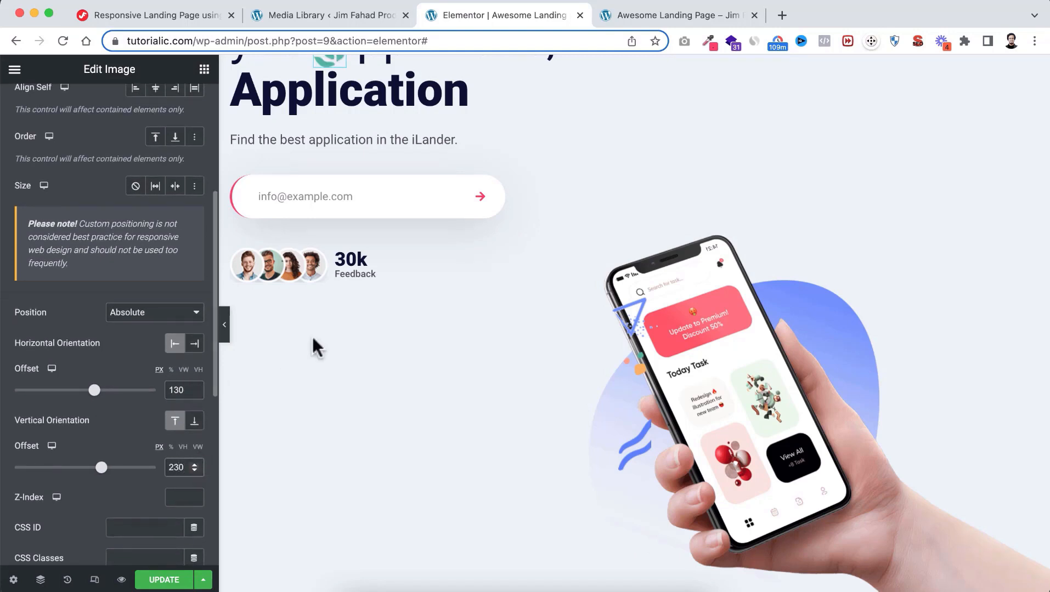
scroll(466, 203, up, 4)
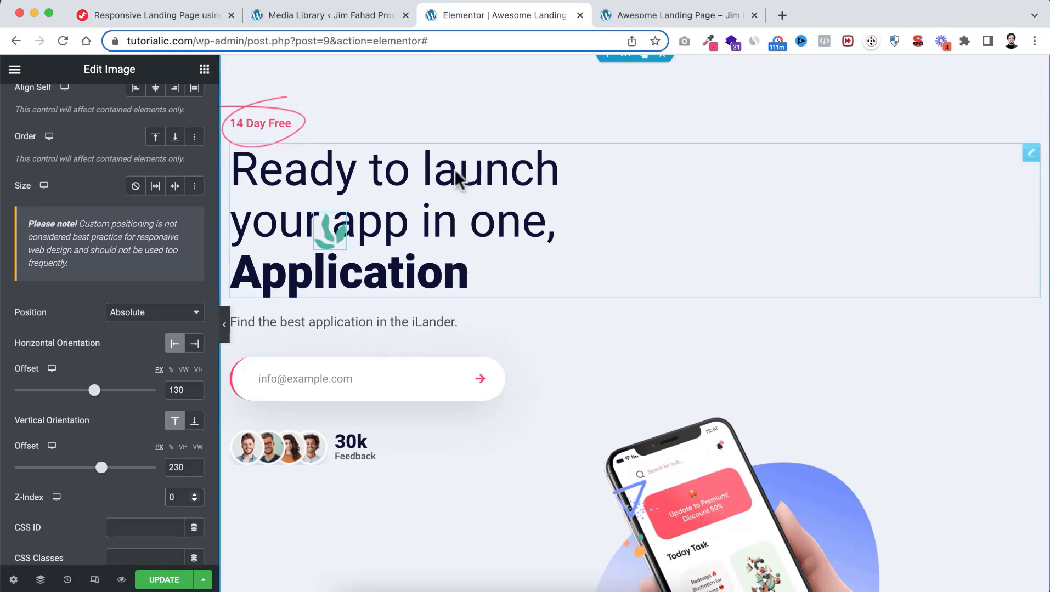
Select the 'Ready to launch' heading and show its Advanced settings
click(469, 175)
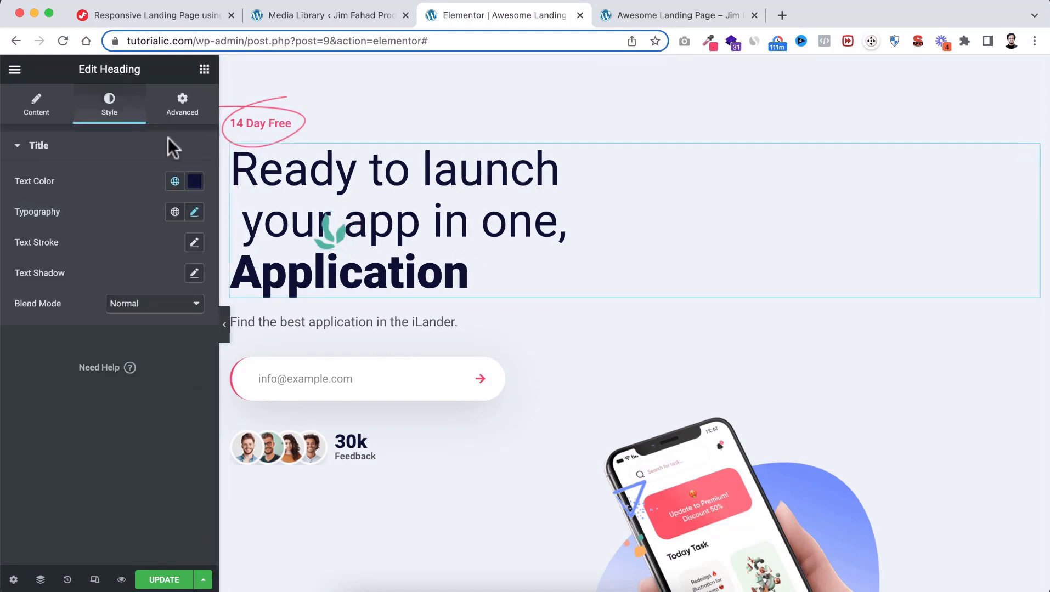
click(184, 107)
scroll(122, 431, down, 3)
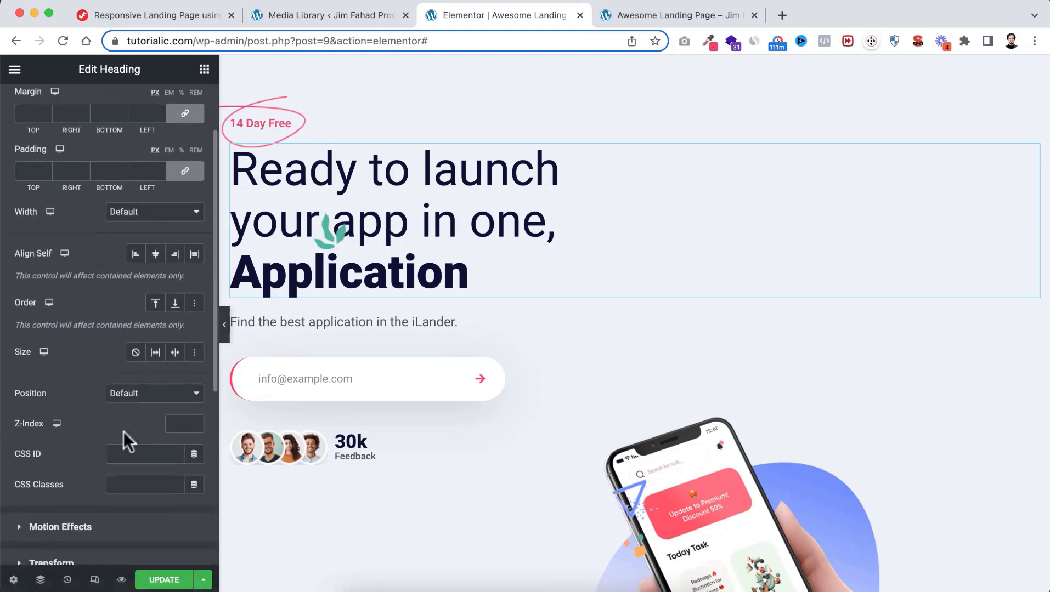